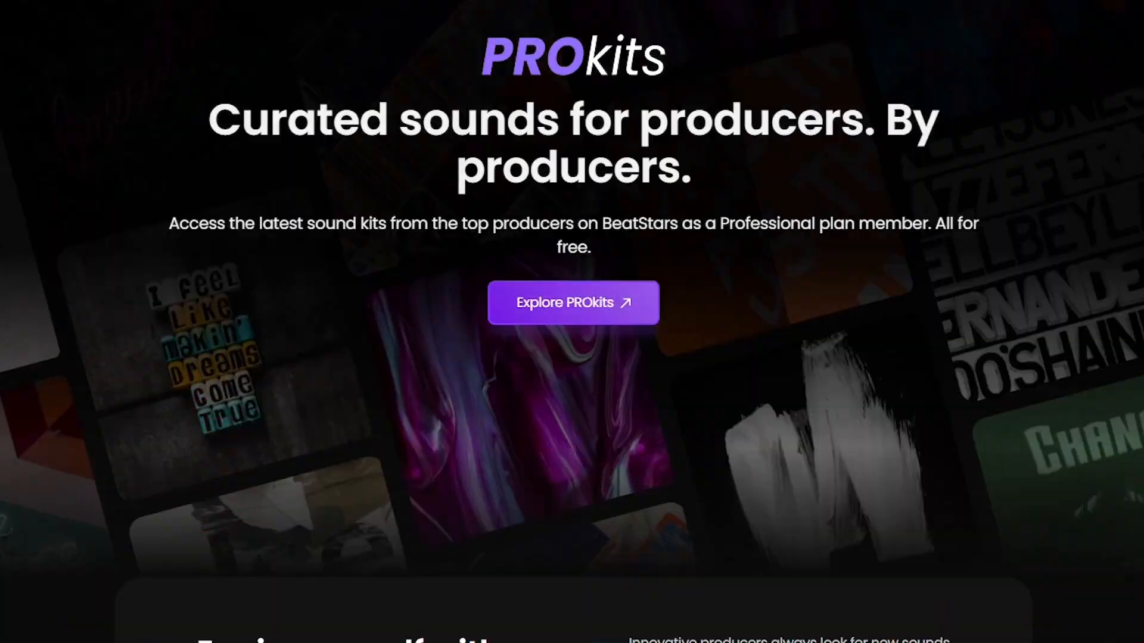
{"action": "scroll", "coordinate": [572, 322], "scroll_direction": "down", "scroll_amount": 8}
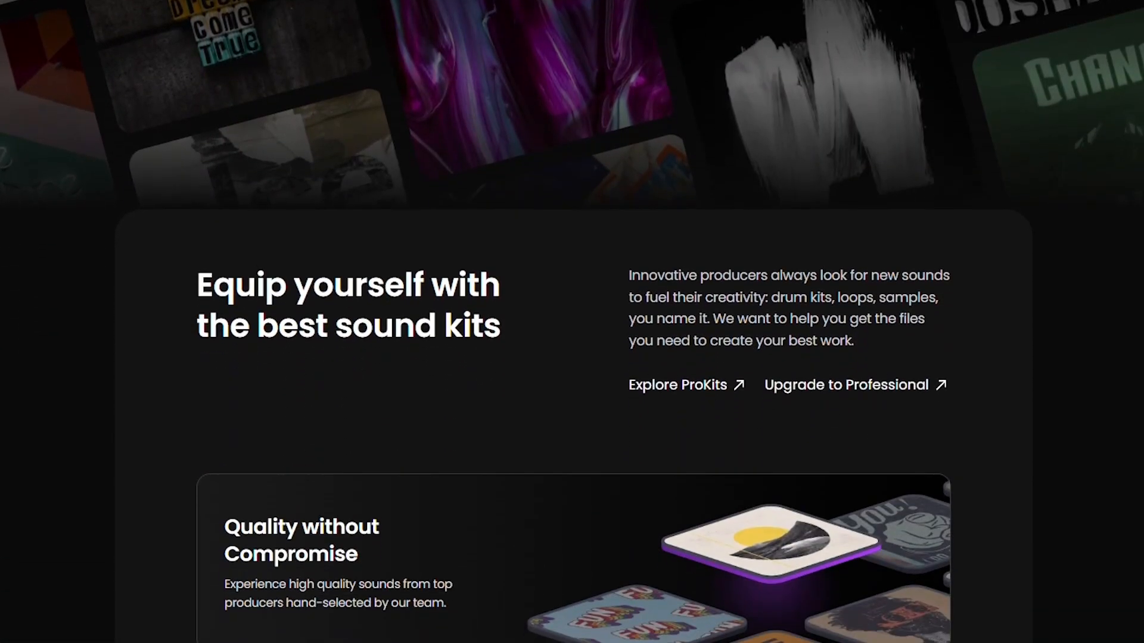
{"action": "scroll", "coordinate": [572, 321], "scroll_direction": "down", "scroll_amount": 4}
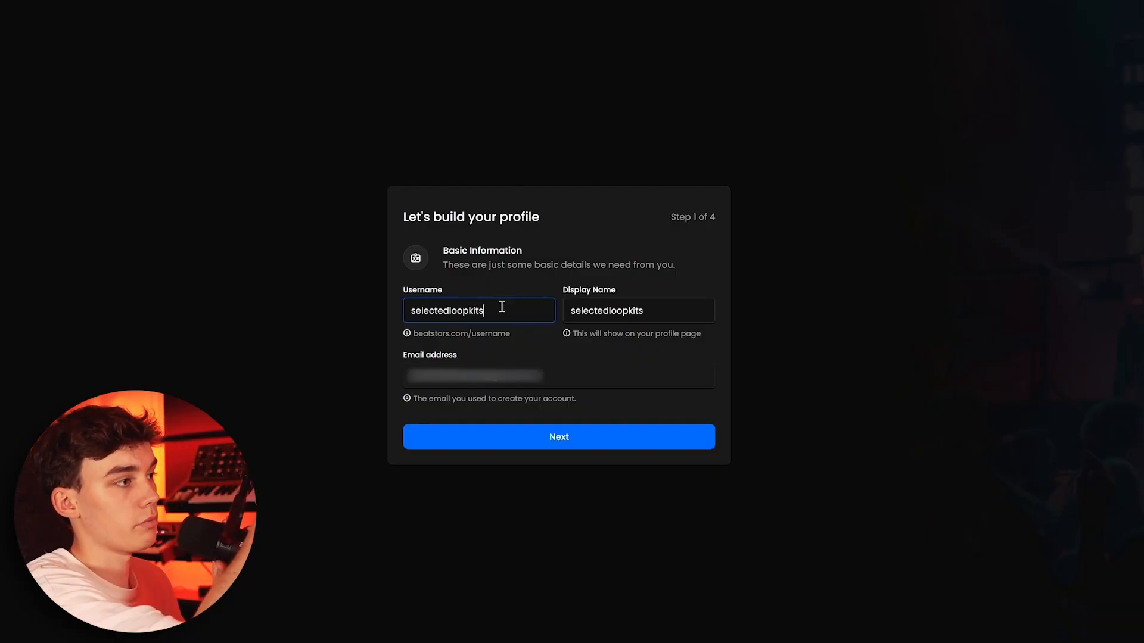
Set the profile's username to prodbysgbeatz2 and the display name to SG Beatz, and proceed to the billing information.
{"action": "left_click_drag", "start_coordinate": [502, 306], "coordinate": [337, 293]}
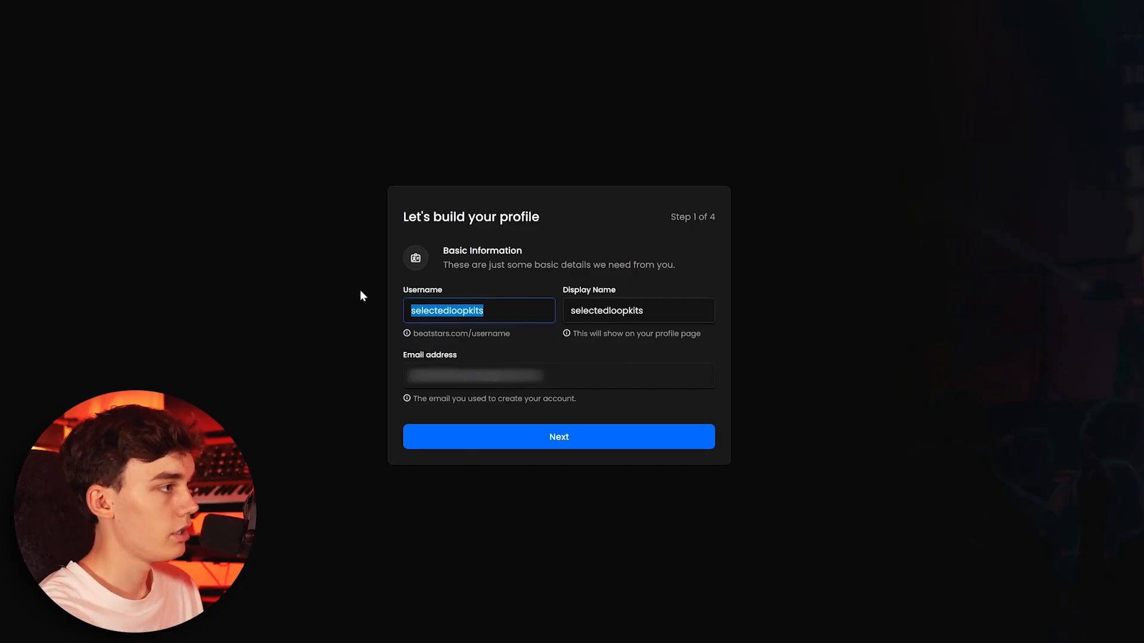
{"action": "type", "text": "prody"}
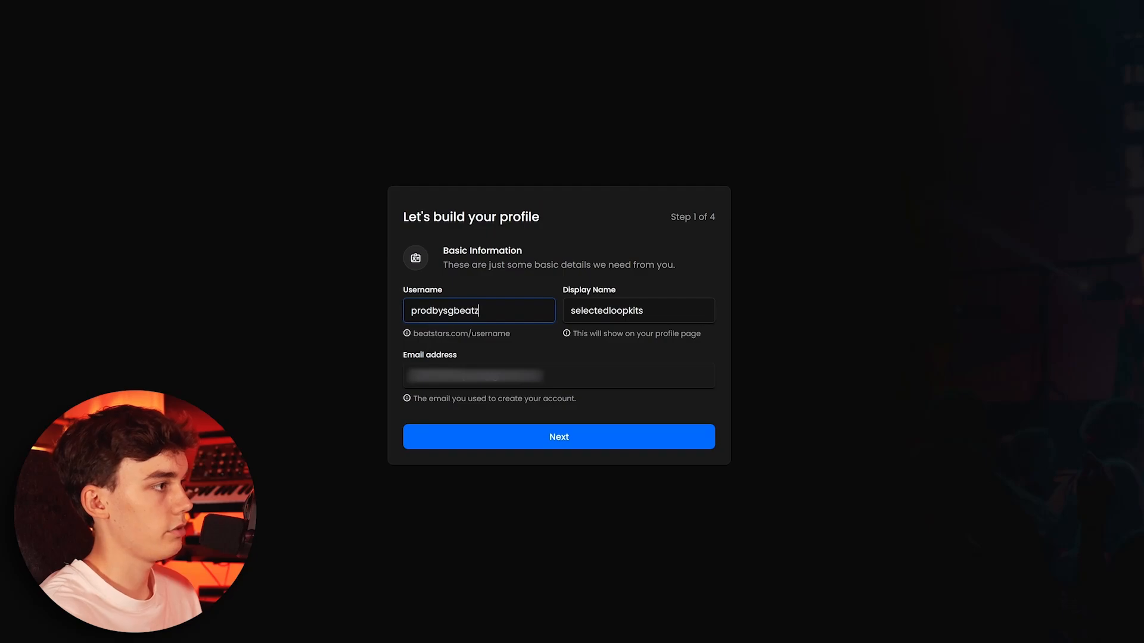
{"action": "key", "text": "Tab"}
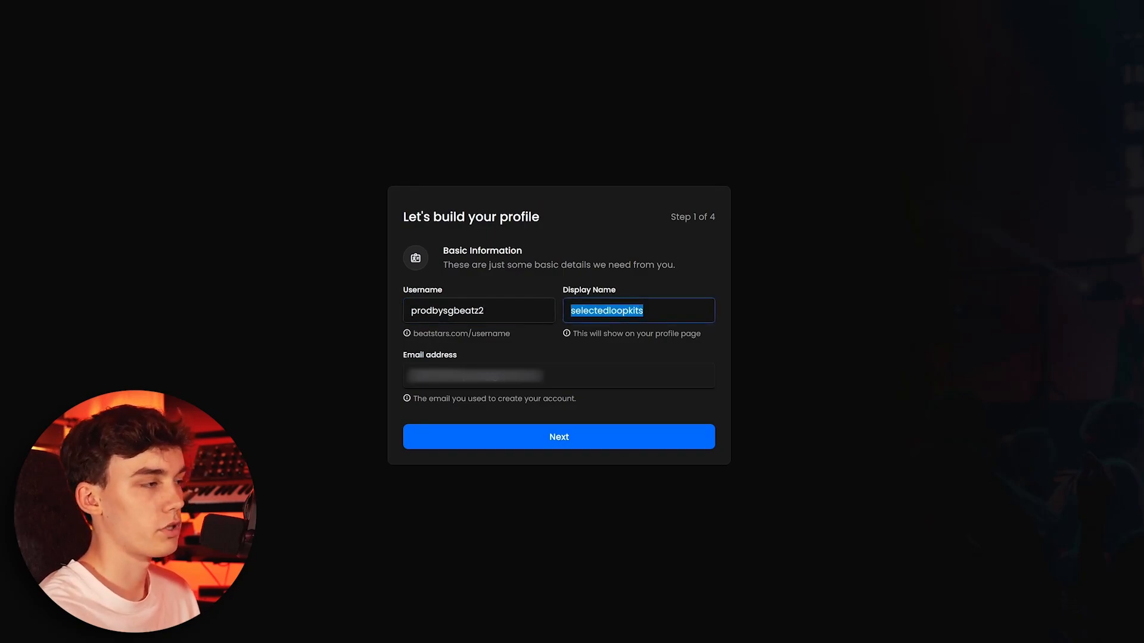
{"action": "type", "text": "SG Beatz"}
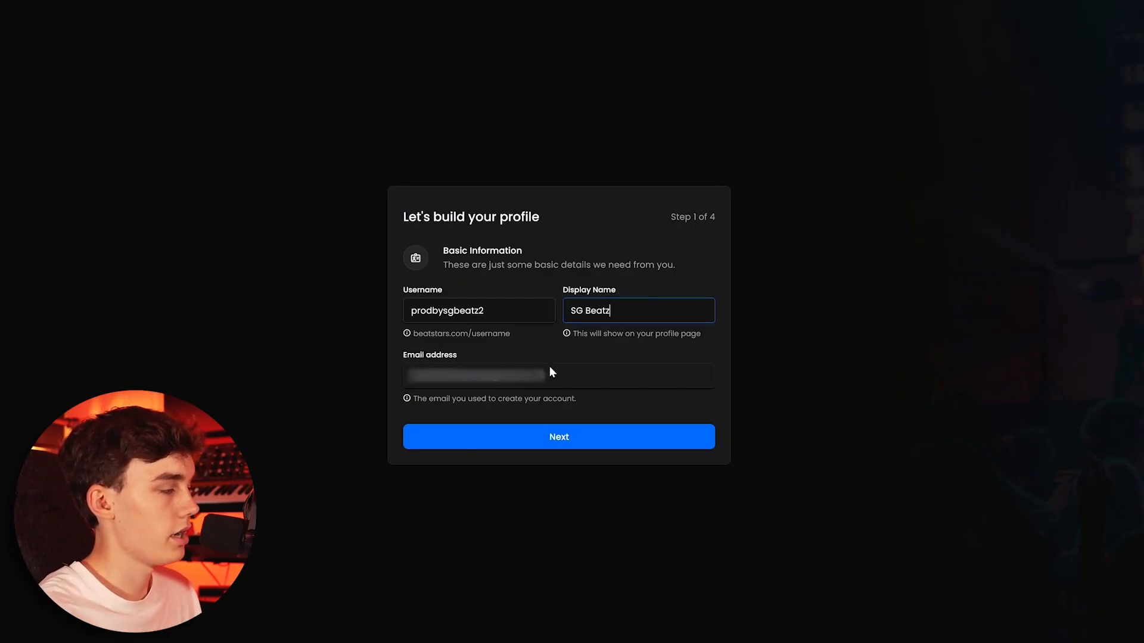
{"action": "left_click", "coordinate": [551, 442]}
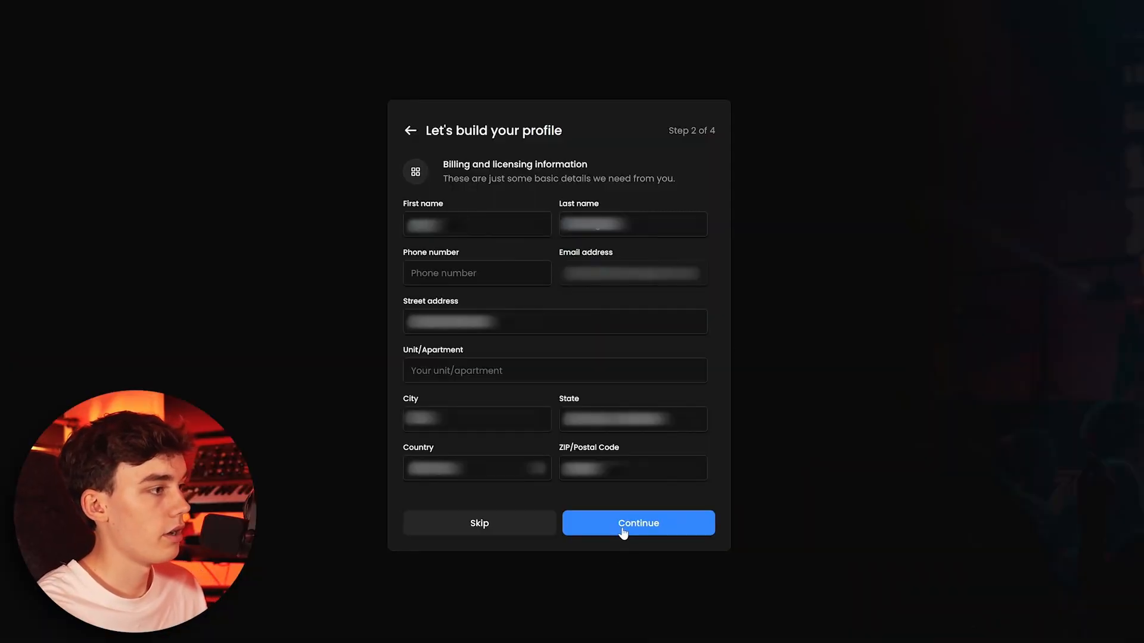
Submit the billing and licensing information and connect PayPal as the payout method, declining the browser's translation offer.
{"action": "left_click", "coordinate": [626, 528]}
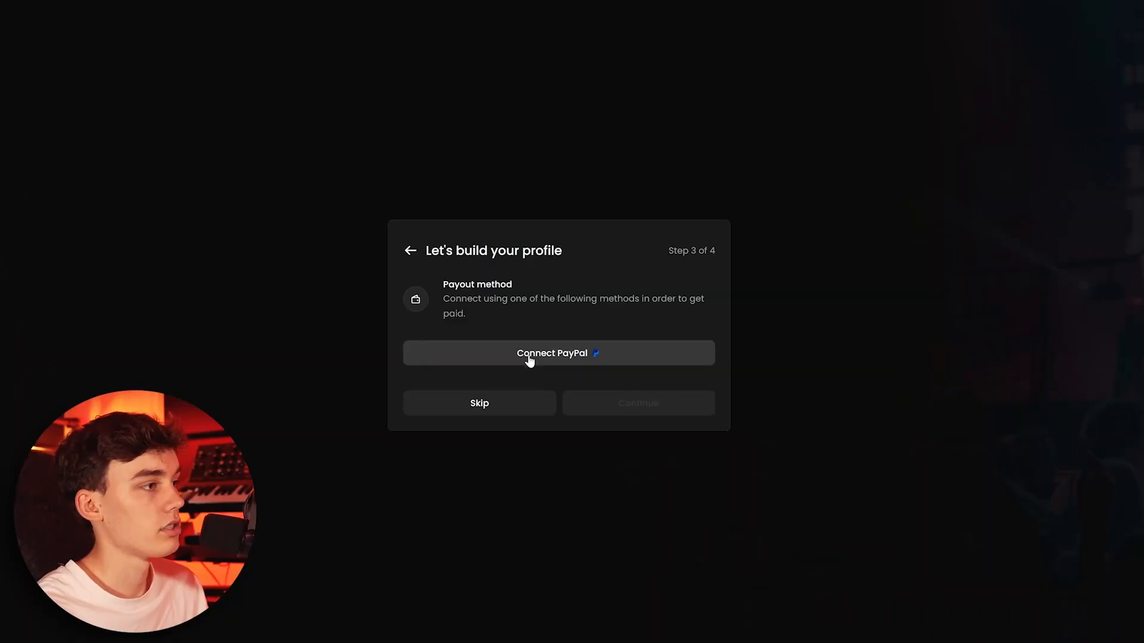
{"action": "left_click", "coordinate": [530, 358]}
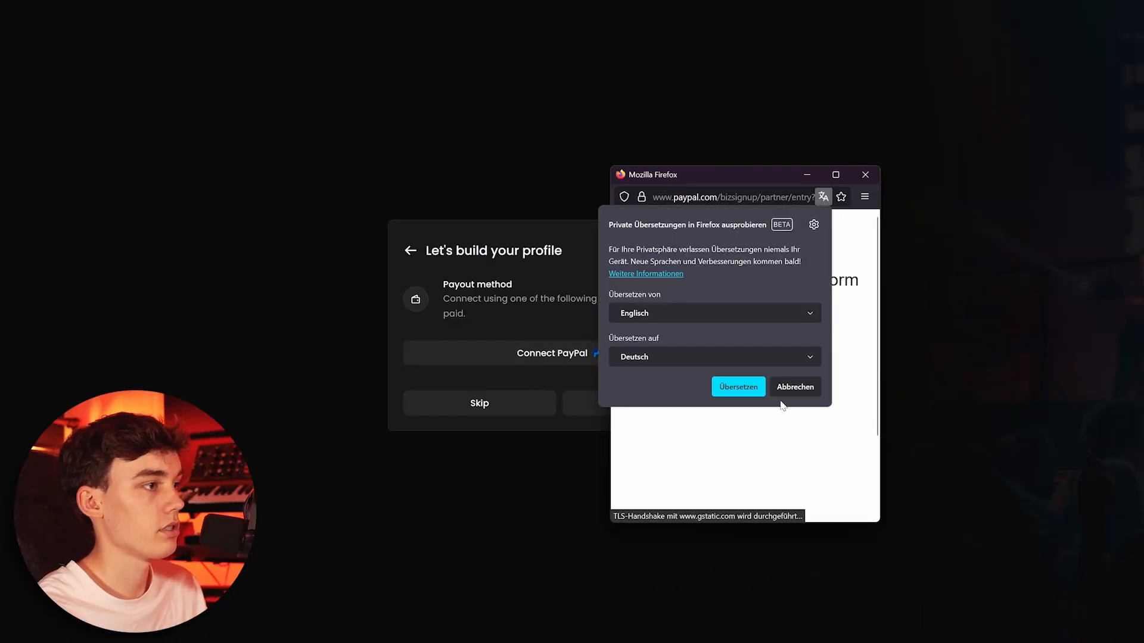
{"action": "left_click", "coordinate": [782, 394]}
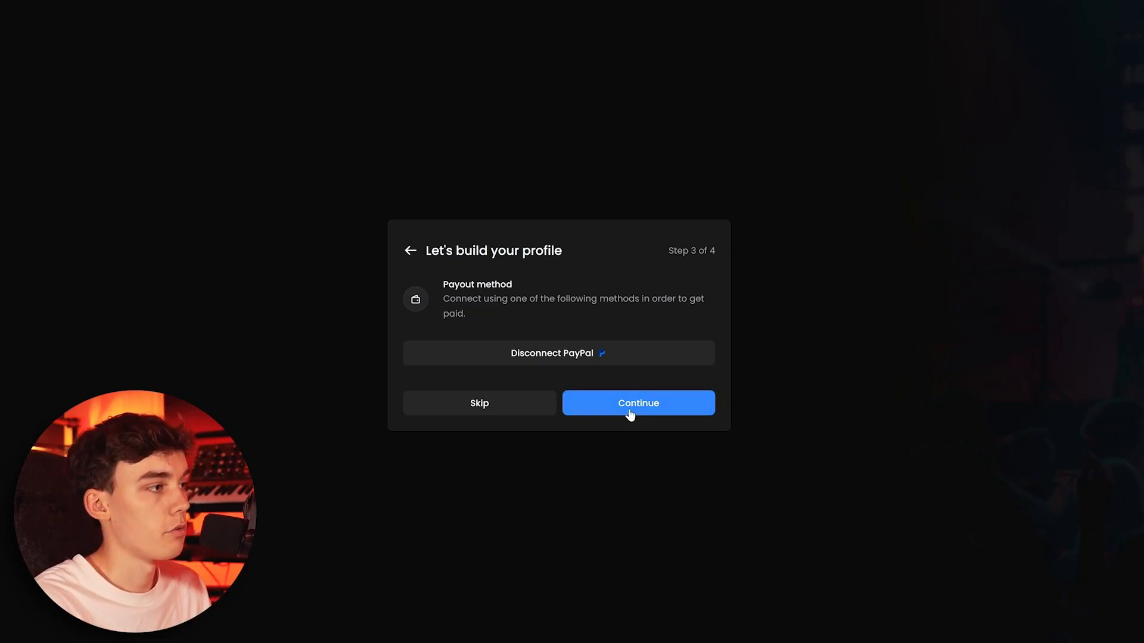
{"action": "left_click", "coordinate": [630, 413]}
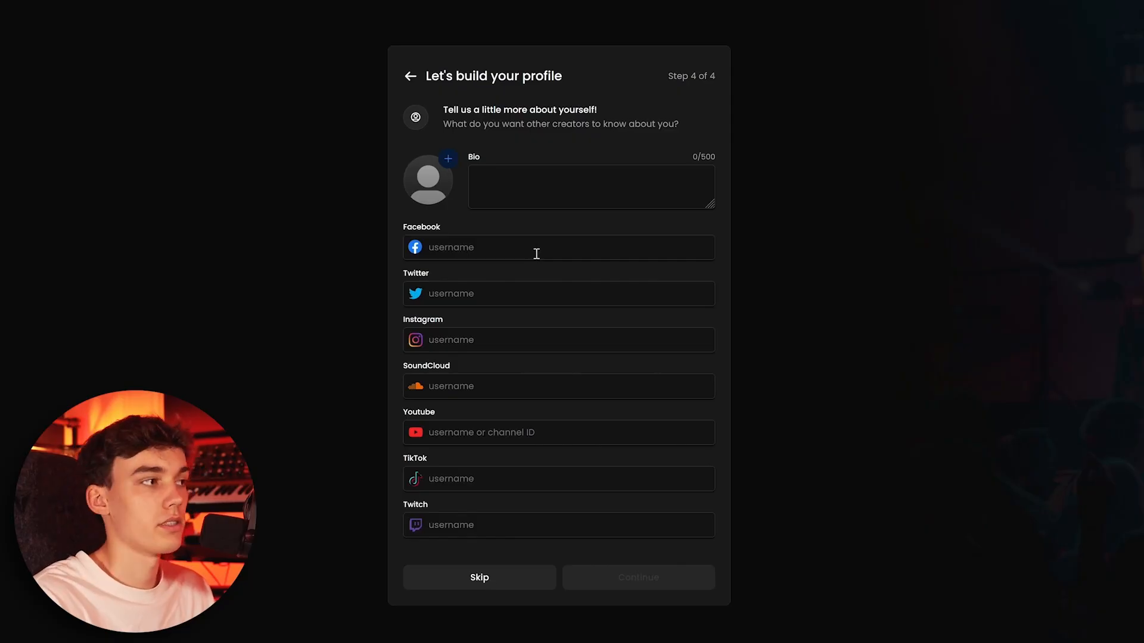
Upload the sg beatz logo as the profile picture and save its circular crop.
{"action": "left_click", "coordinate": [448, 161]}
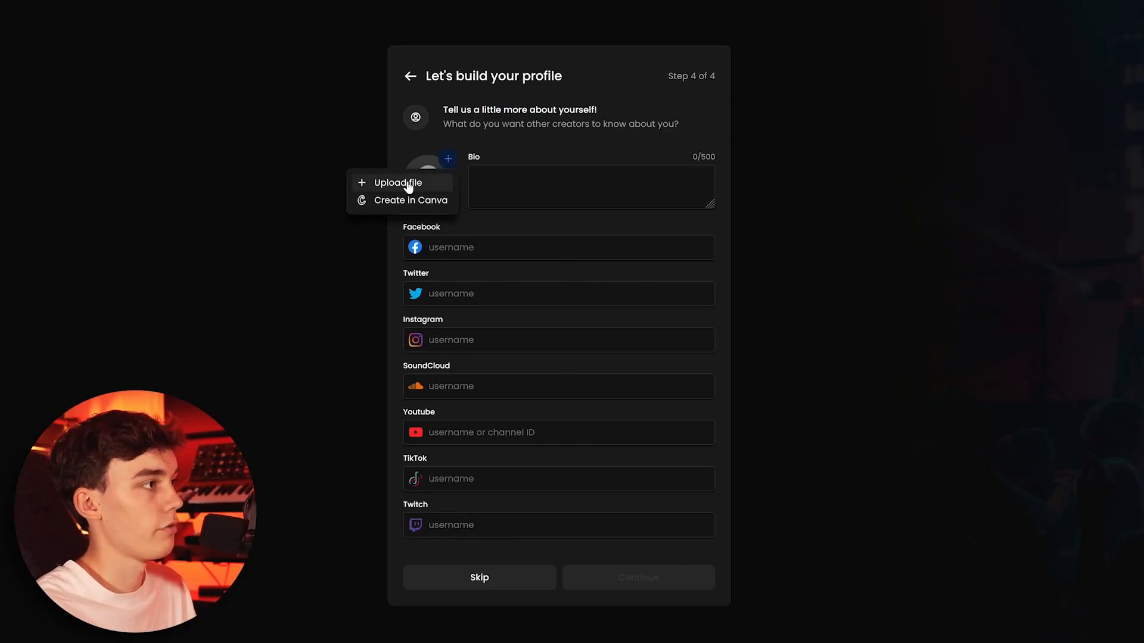
{"action": "left_click", "coordinate": [400, 183]}
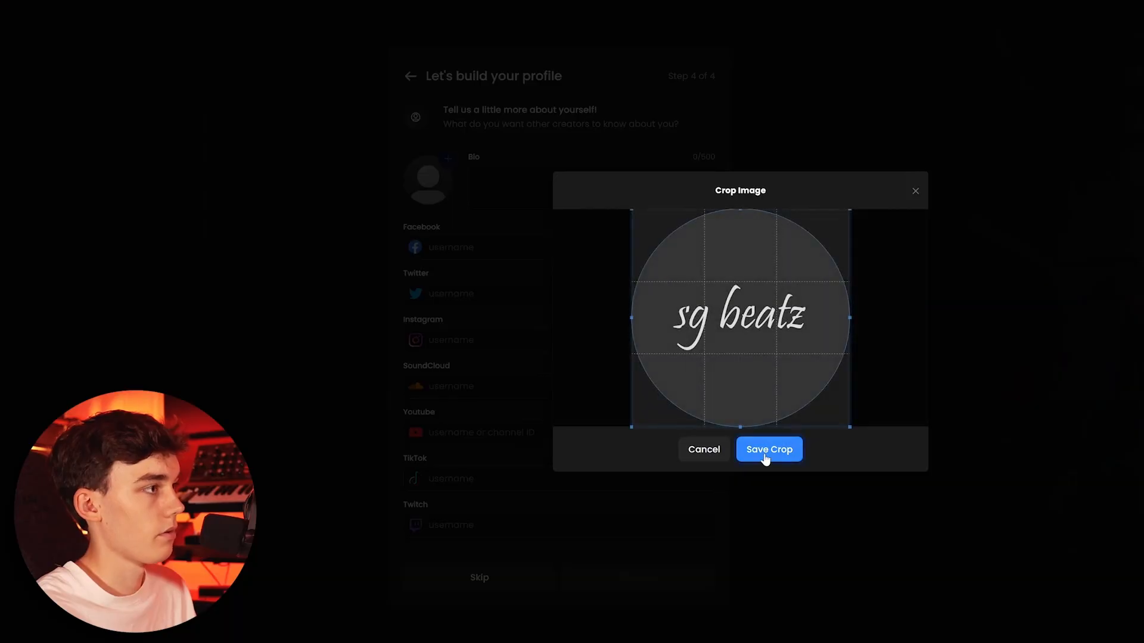
{"action": "left_click", "coordinate": [767, 451]}
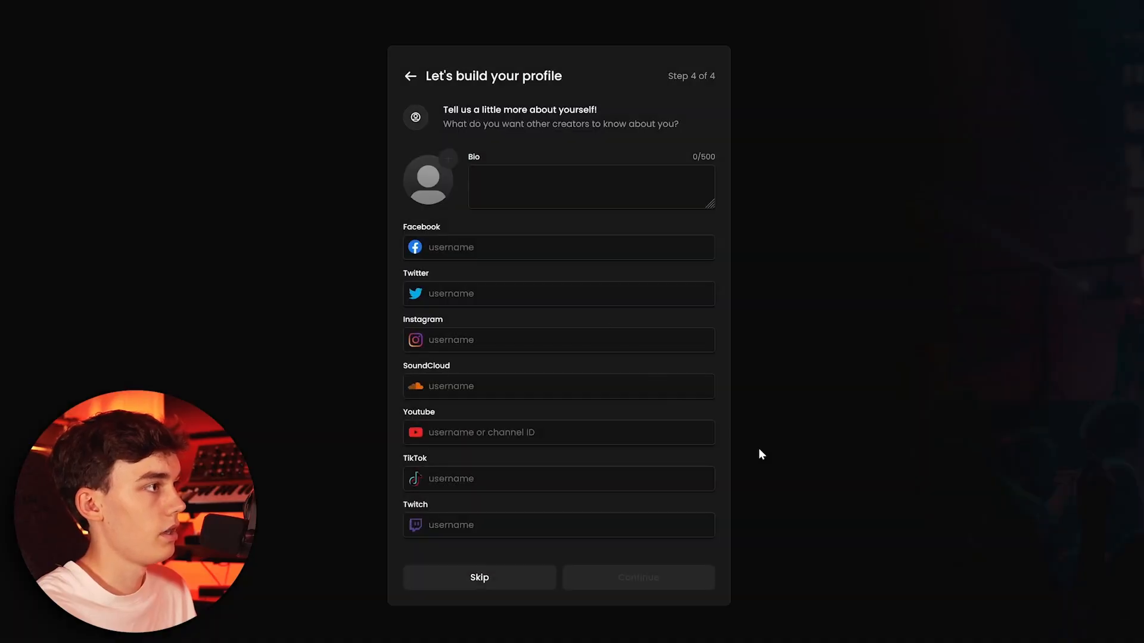
Enter the bio "music producer doing fire beats" and finish the profile setup without any social media usernames.
{"action": "left_click", "coordinate": [500, 180]}
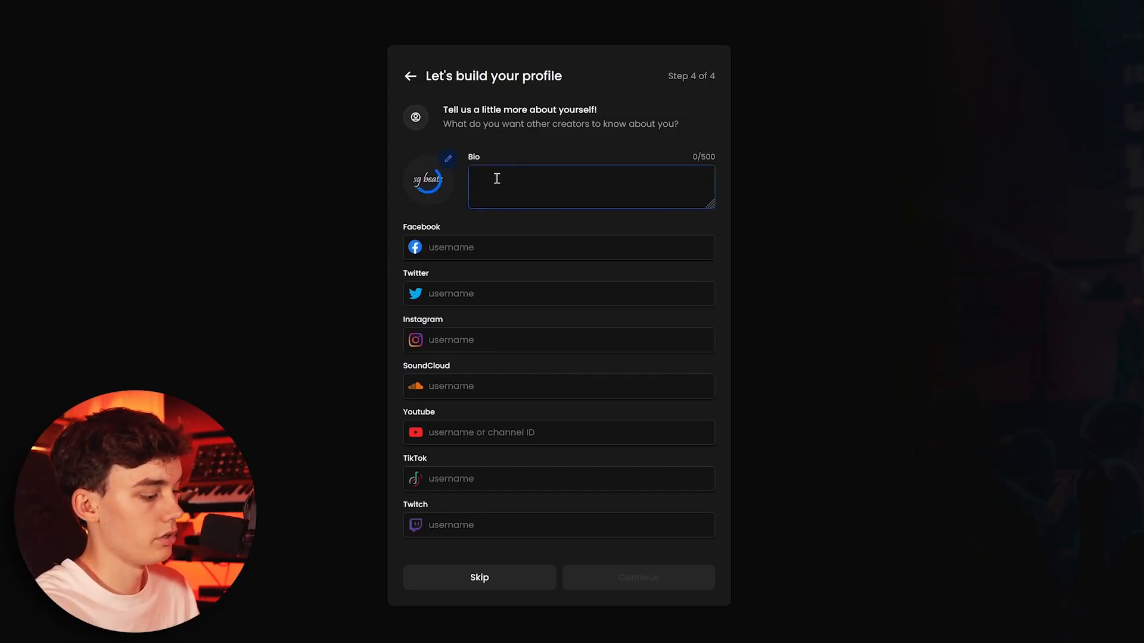
{"action": "type", "text": "music prdo"}
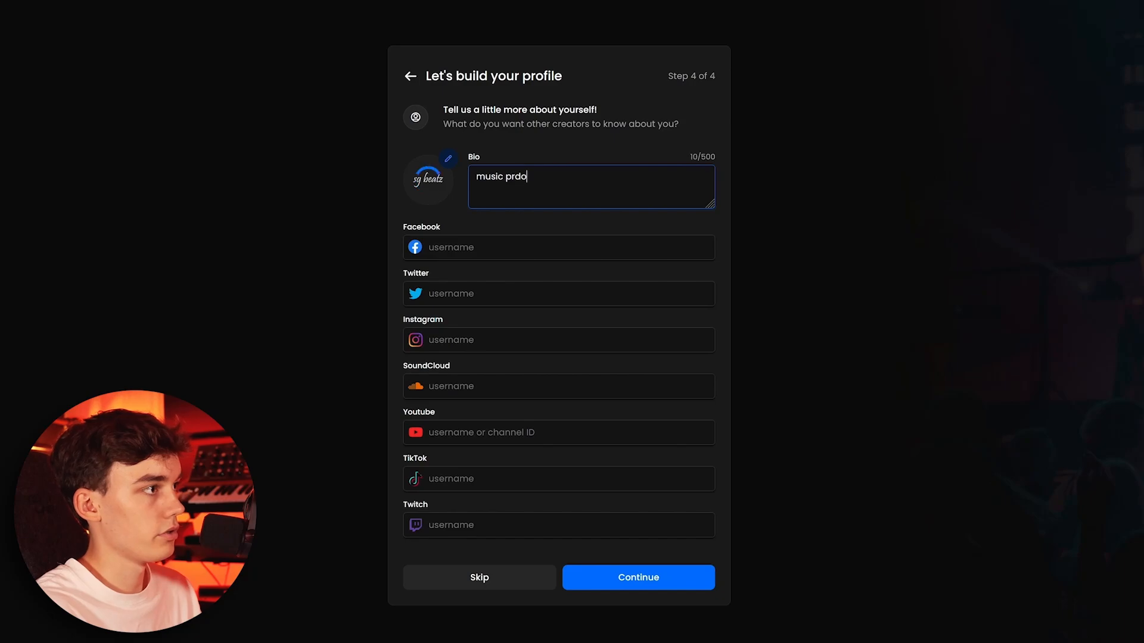
{"action": "key", "text": "BackSpace"}
{"action": "key", "text": "BackSpace"}
{"action": "type", "text": "oducer doing fire beats"}
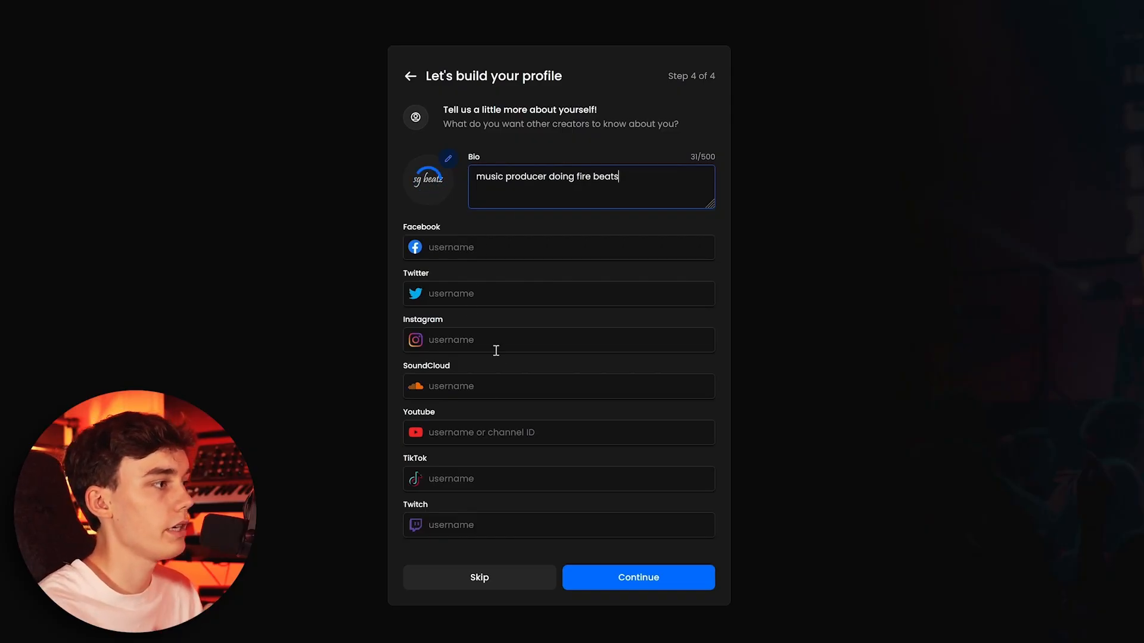
{"action": "left_click", "coordinate": [471, 341]}
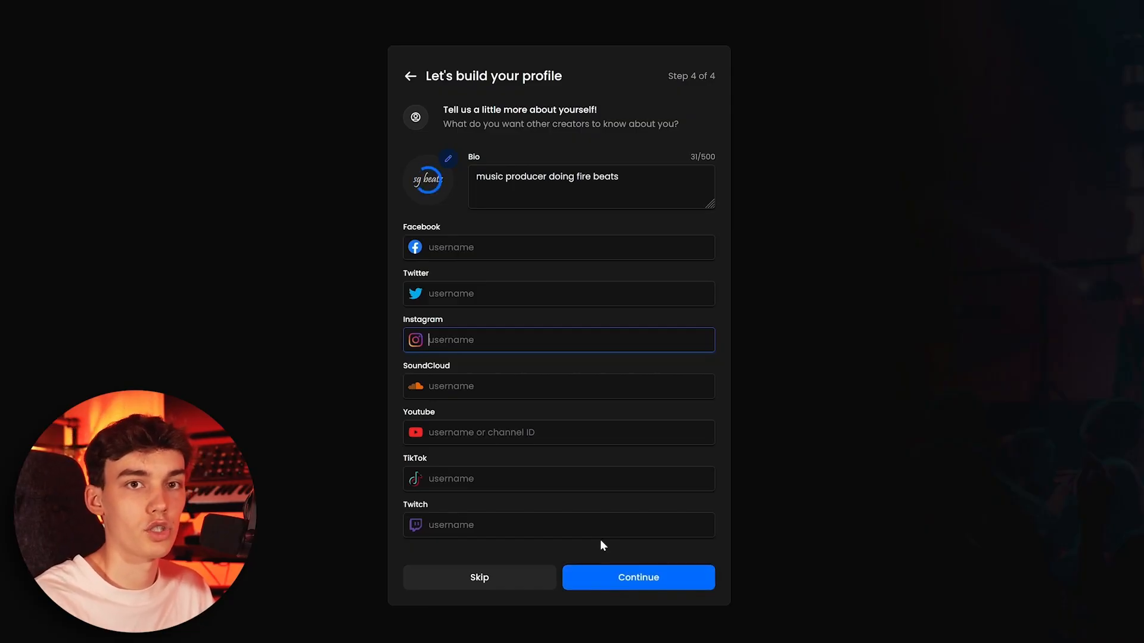
{"action": "left_click", "coordinate": [654, 587]}
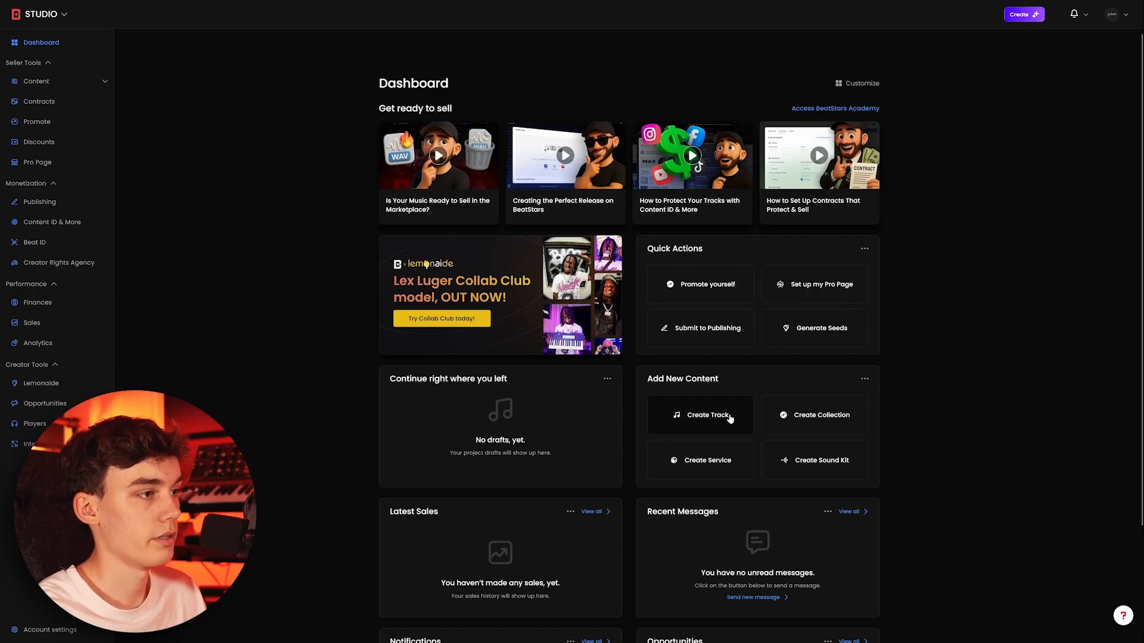
Look over the studio dashboard and open the profile section of the account settings.
{"action": "scroll", "coordinate": [760, 296], "scroll_direction": "down", "scroll_amount": 3}
{"action": "scroll", "coordinate": [625, 470], "scroll_direction": "up", "scroll_amount": 3}
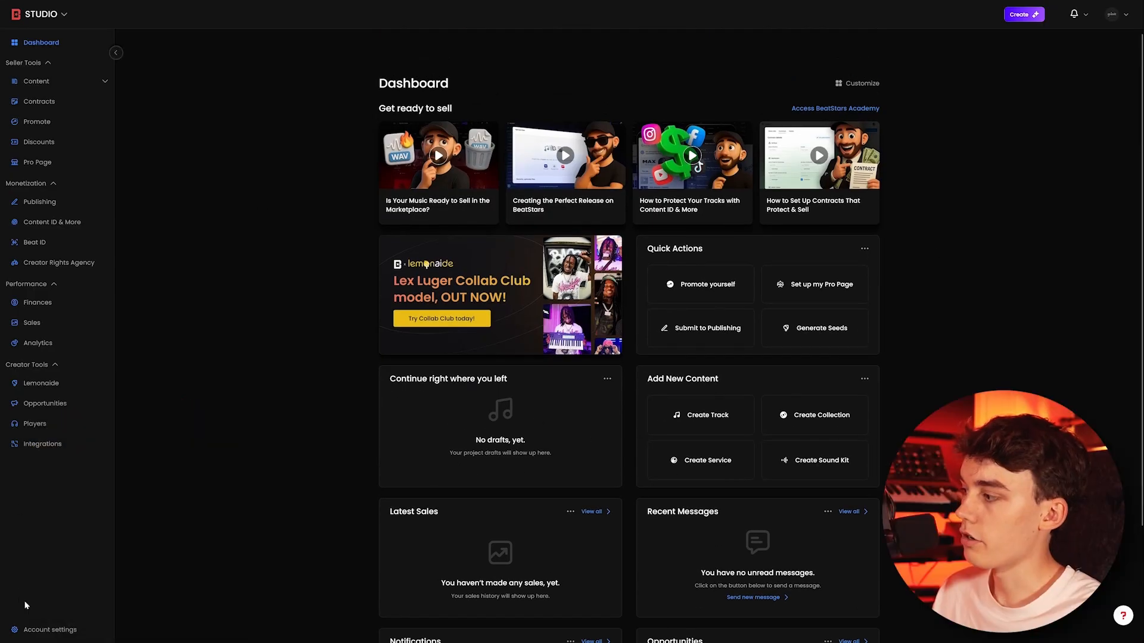
{"action": "left_click", "coordinate": [36, 630]}
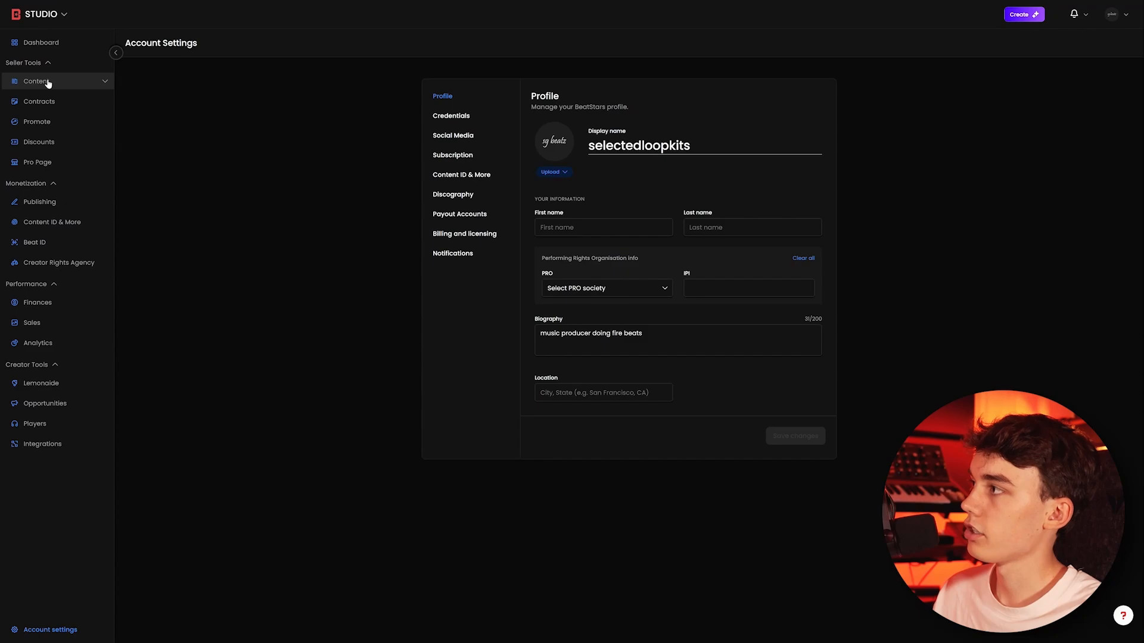
Go to the uploaded tracks in the studio's content area and start creating a new track.
{"action": "left_click", "coordinate": [47, 82]}
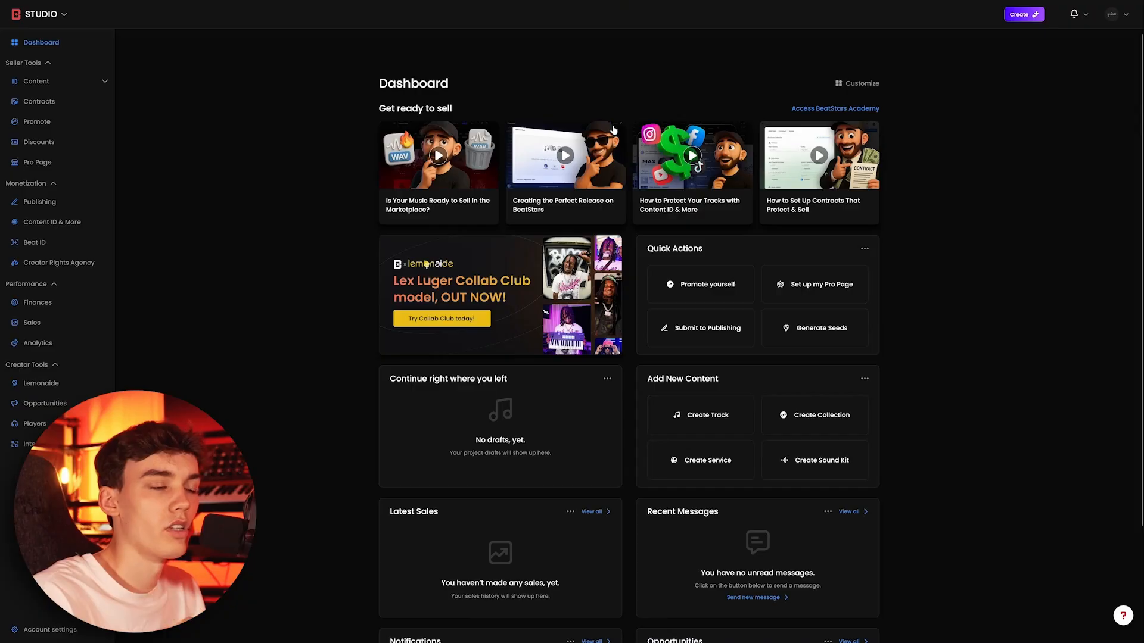
{"action": "left_click", "coordinate": [48, 81]}
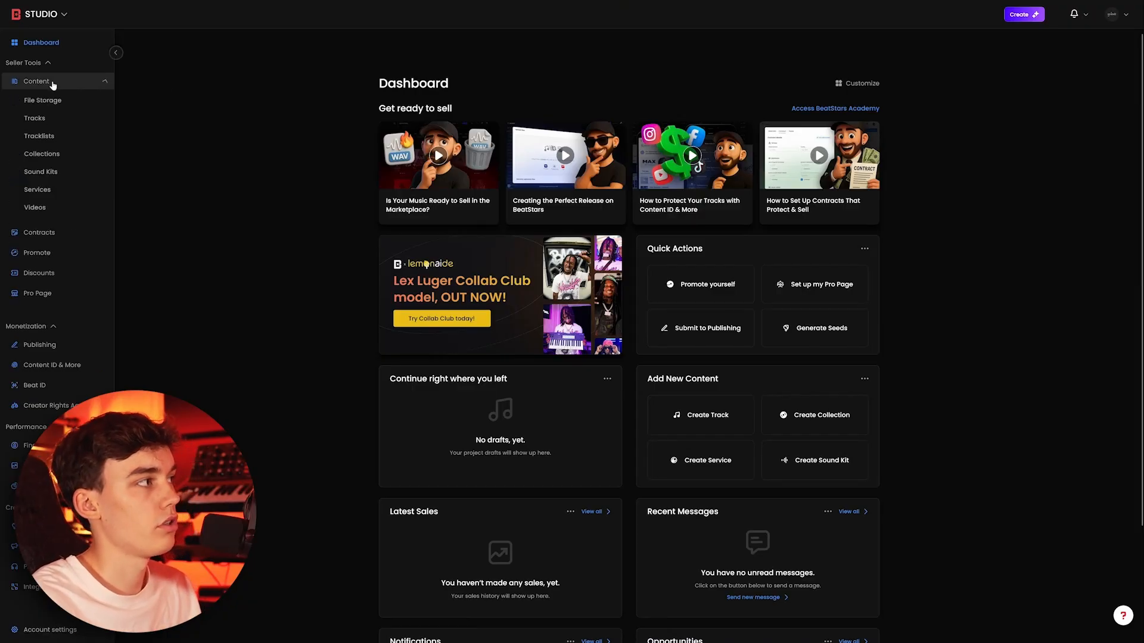
{"action": "left_click", "coordinate": [51, 118]}
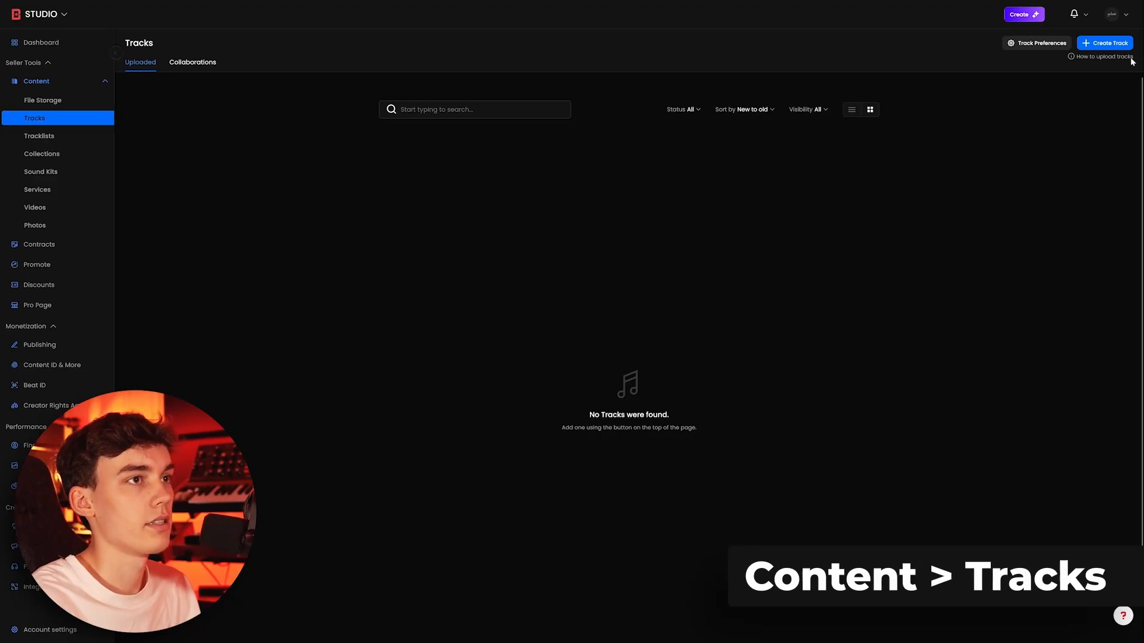
{"action": "left_click", "coordinate": [1103, 44]}
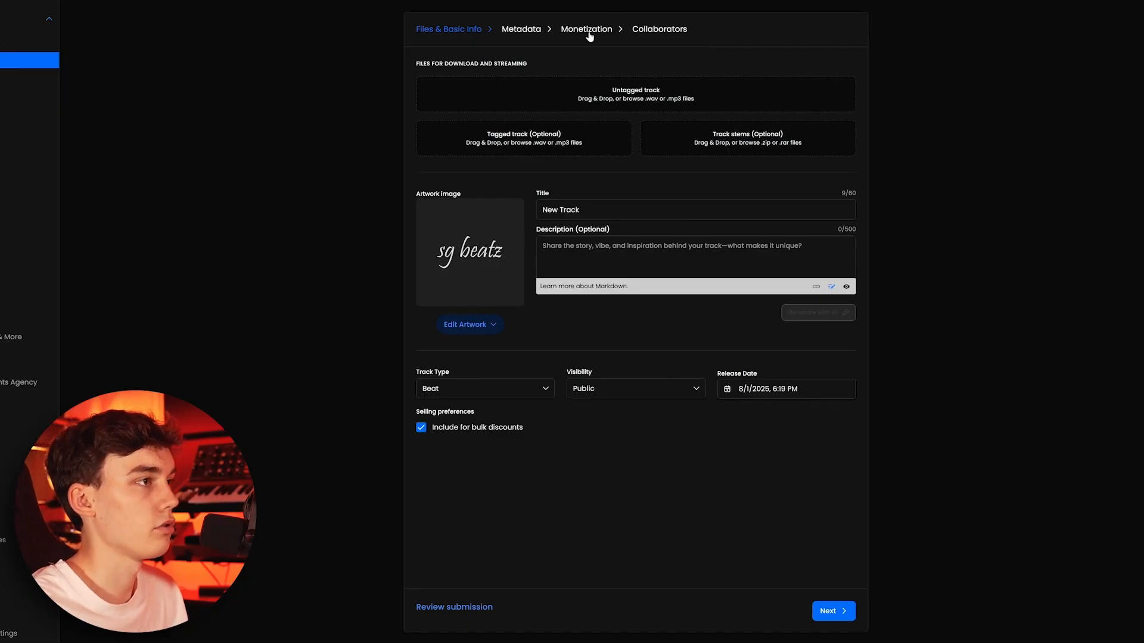
Upload the EFFECT 155 DMin untagged WAV as untagged track, the preview MP3 as tagged track and the Stems ZIP as track stems.
{"action": "key", "text": "alt+Tab"}
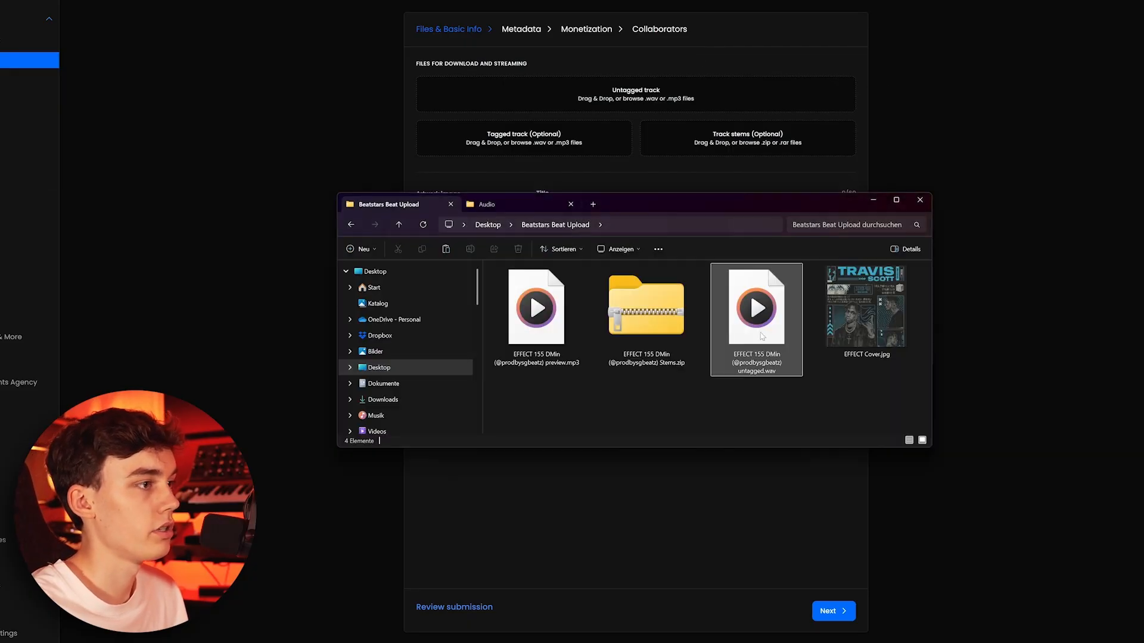
{"action": "left_click_drag", "start_coordinate": [753, 343], "coordinate": [676, 113]}
{"action": "left_click_drag", "start_coordinate": [536, 315], "coordinate": [566, 138]}
{"action": "left_click_drag", "start_coordinate": [647, 309], "coordinate": [772, 130]}
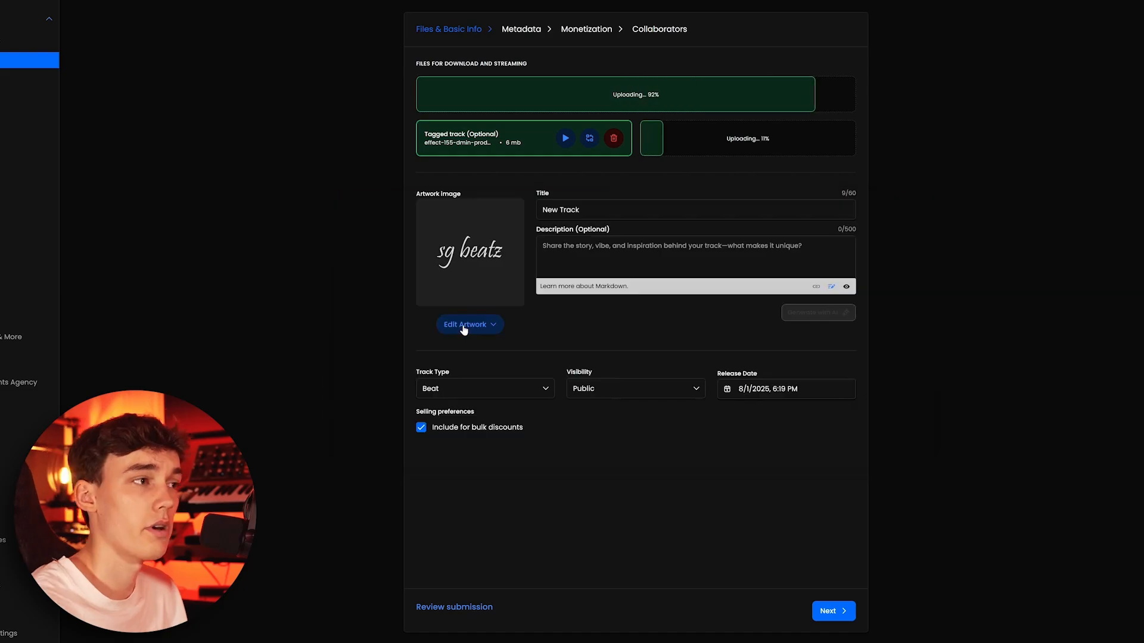
Replace the track's artwork with EFFECT Cover.jpg from the Beatstars Beat Upload folder.
{"action": "left_click", "coordinate": [464, 325]}
{"action": "left_click", "coordinate": [438, 341]}
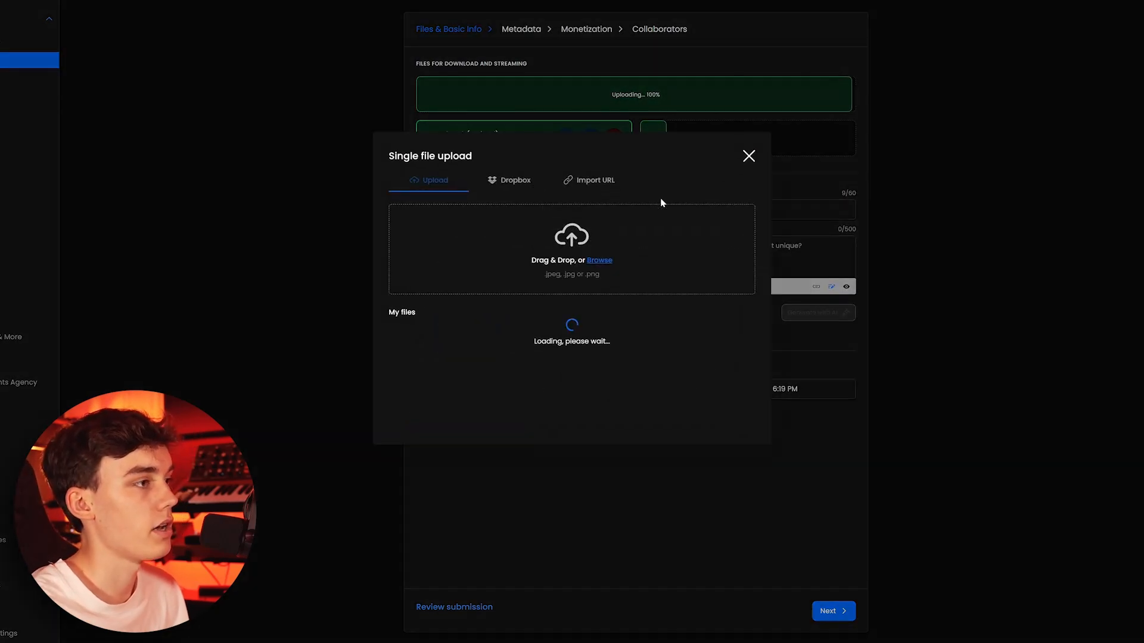
{"action": "key", "text": "alt+Tab"}
{"action": "left_click_drag", "start_coordinate": [868, 470], "coordinate": [563, 246]}
{"action": "left_click", "coordinate": [728, 417]}
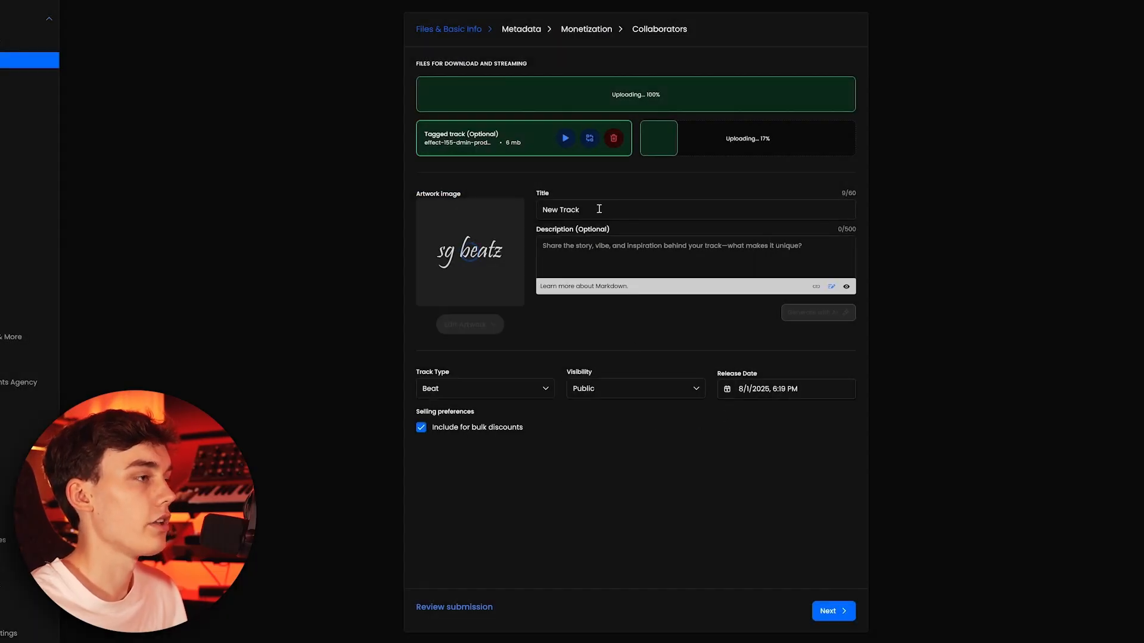
Title the track Travis Scott Type Beat "Effect" and enter the description "2025 prodbysgbeatz".
{"action": "left_click_drag", "start_coordinate": [599, 209], "coordinate": [515, 183]}
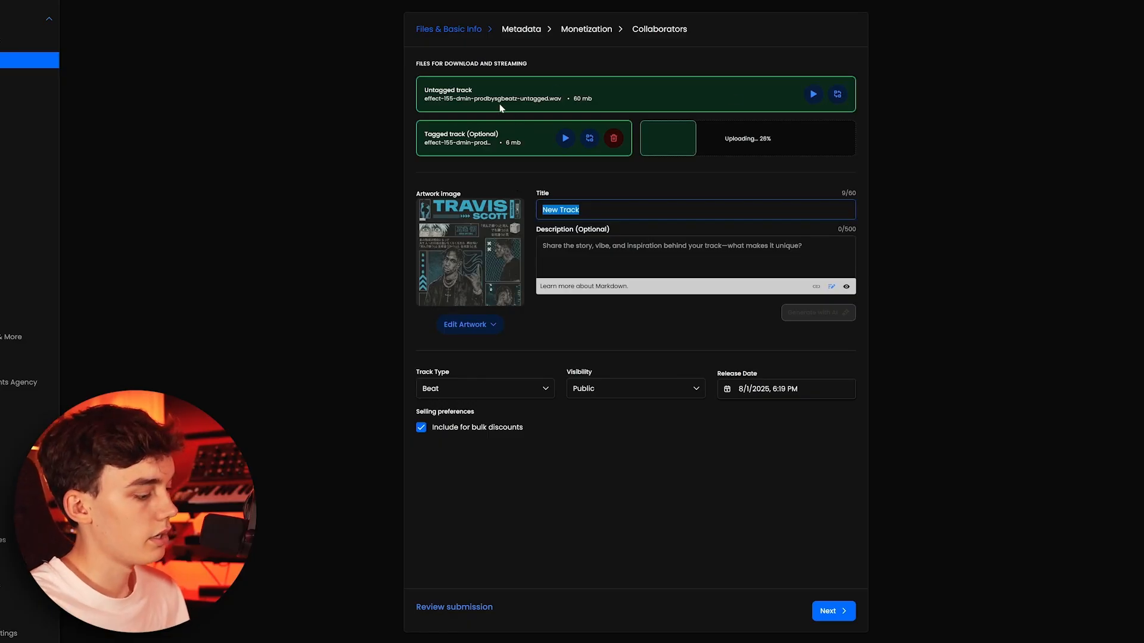
{"action": "type", "text": "Travis Scott Type Beat \"Effect"}
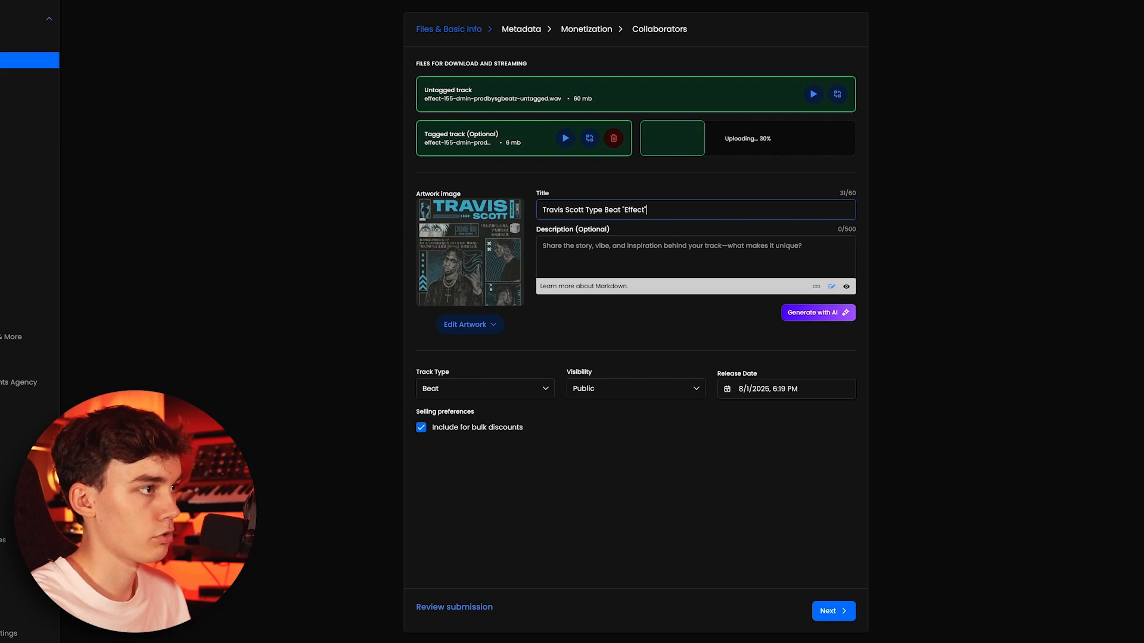
{"action": "left_click", "coordinate": [584, 255]}
{"action": "type", "text": "2025 prodbysgbeatz"}
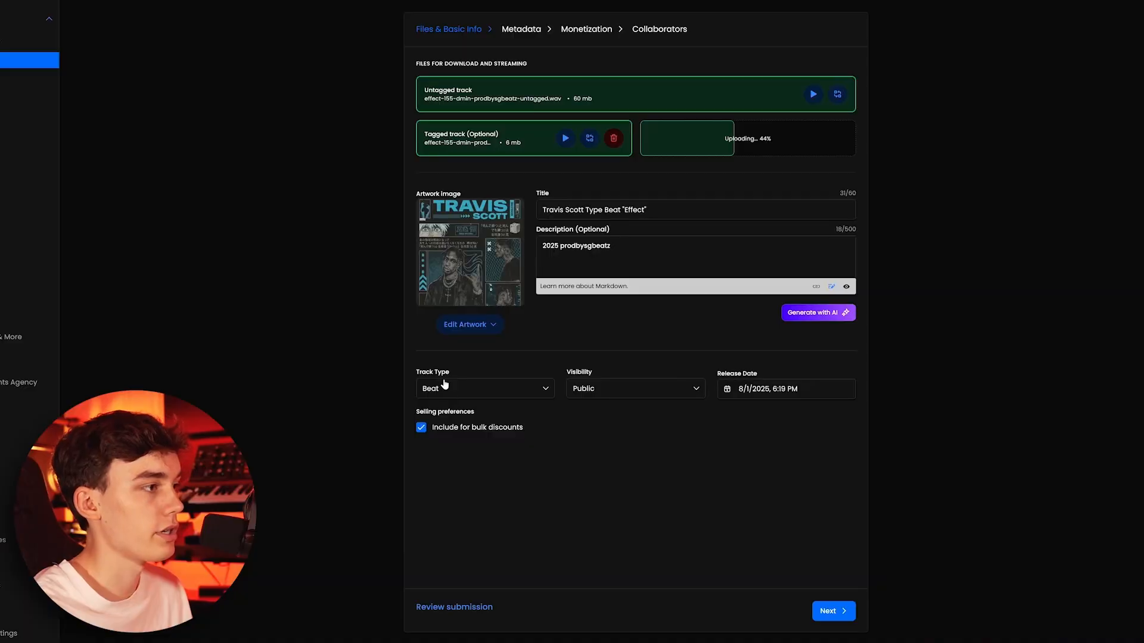
Choose Beat as the track type and Public as the track's visibility.
{"action": "left_click", "coordinate": [440, 398]}
{"action": "left_click", "coordinate": [480, 400]}
{"action": "left_click", "coordinate": [635, 391]}
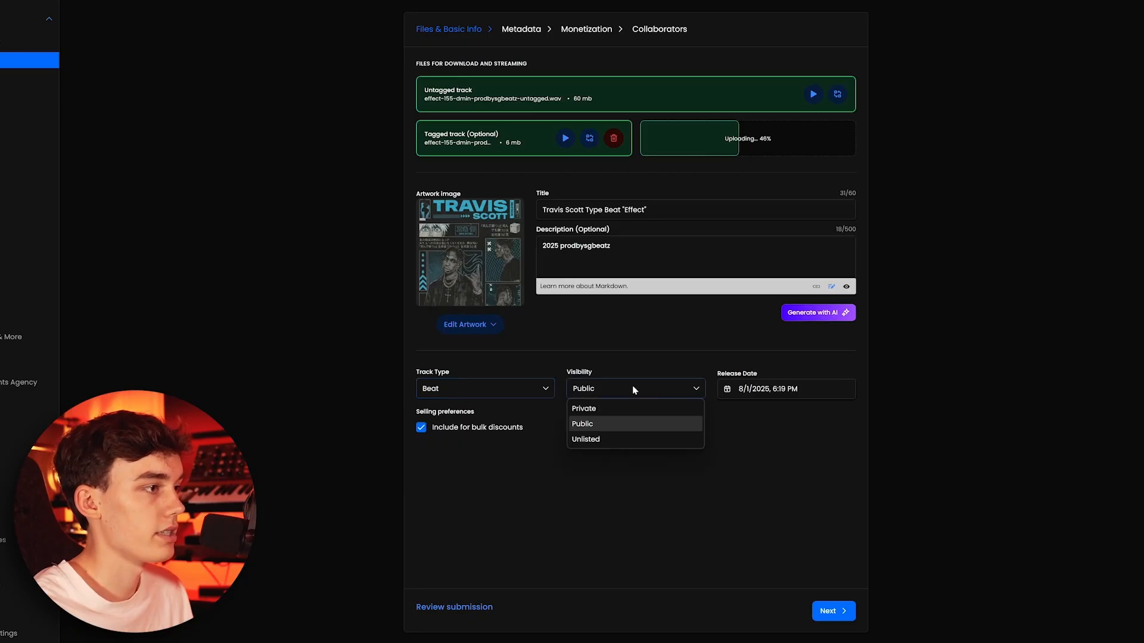
{"action": "left_click", "coordinate": [589, 426]}
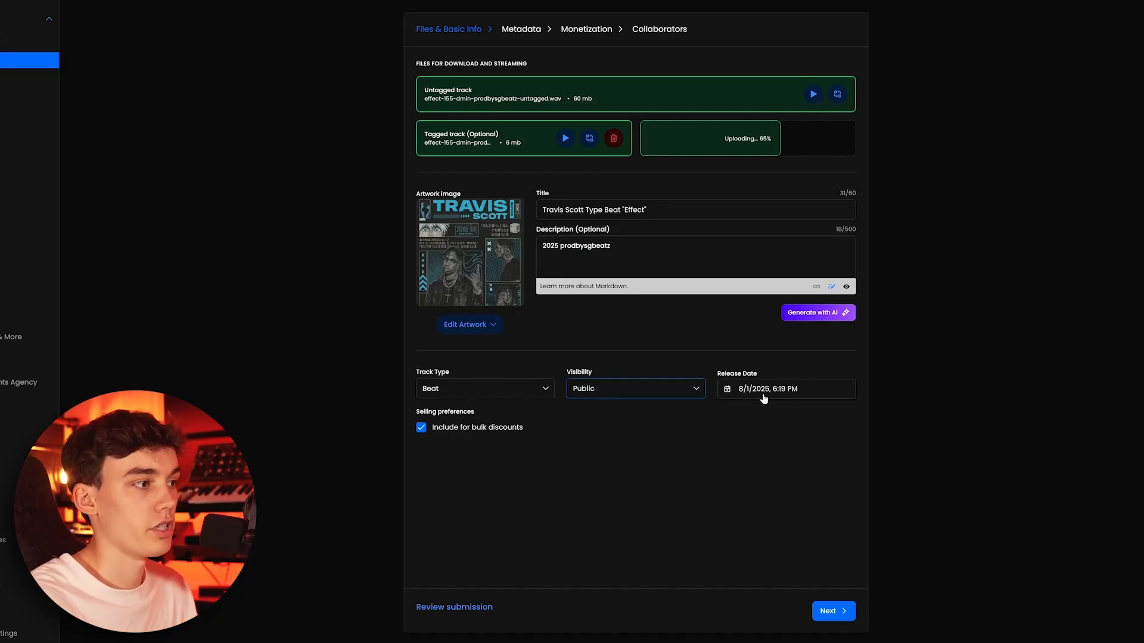
{"action": "left_click_drag", "start_coordinate": [484, 412], "coordinate": [398, 416]}
{"action": "left_click", "coordinate": [399, 416]}
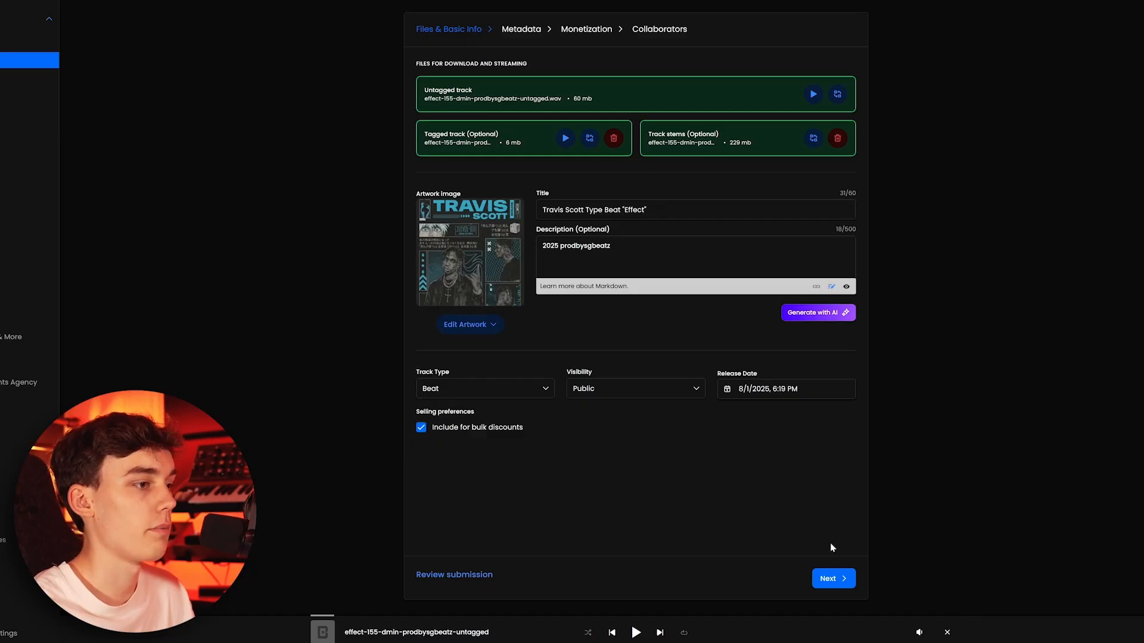
Autofill the track's metadata from the uploaded audio and set the key to Dm.
{"action": "left_click", "coordinate": [834, 584]}
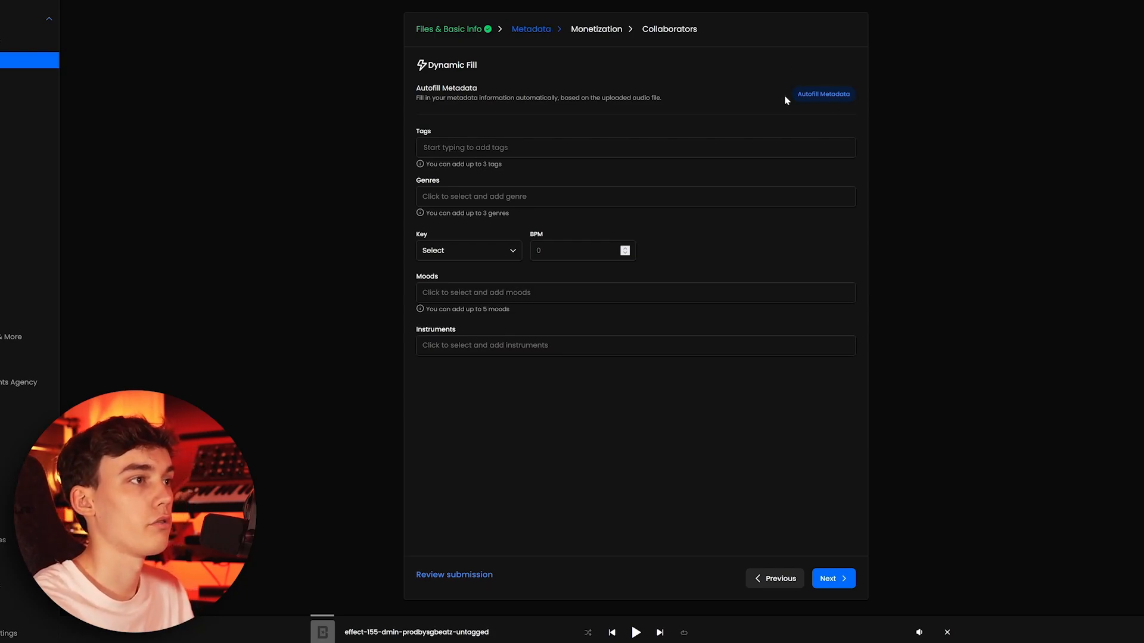
{"action": "left_click", "coordinate": [824, 96]}
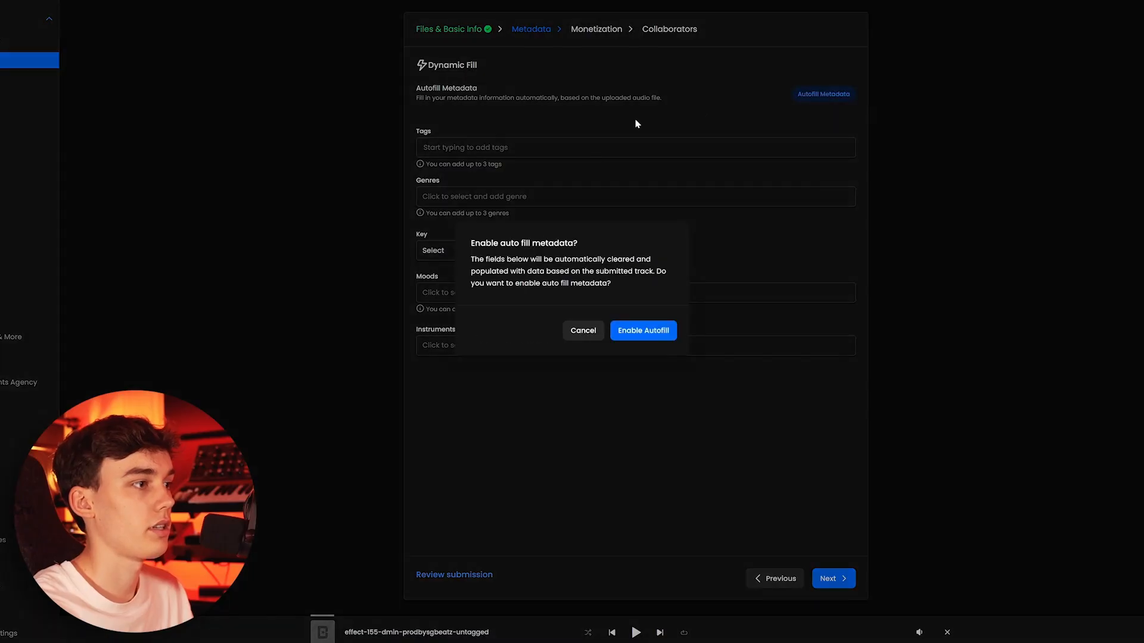
{"action": "left_click", "coordinate": [641, 332]}
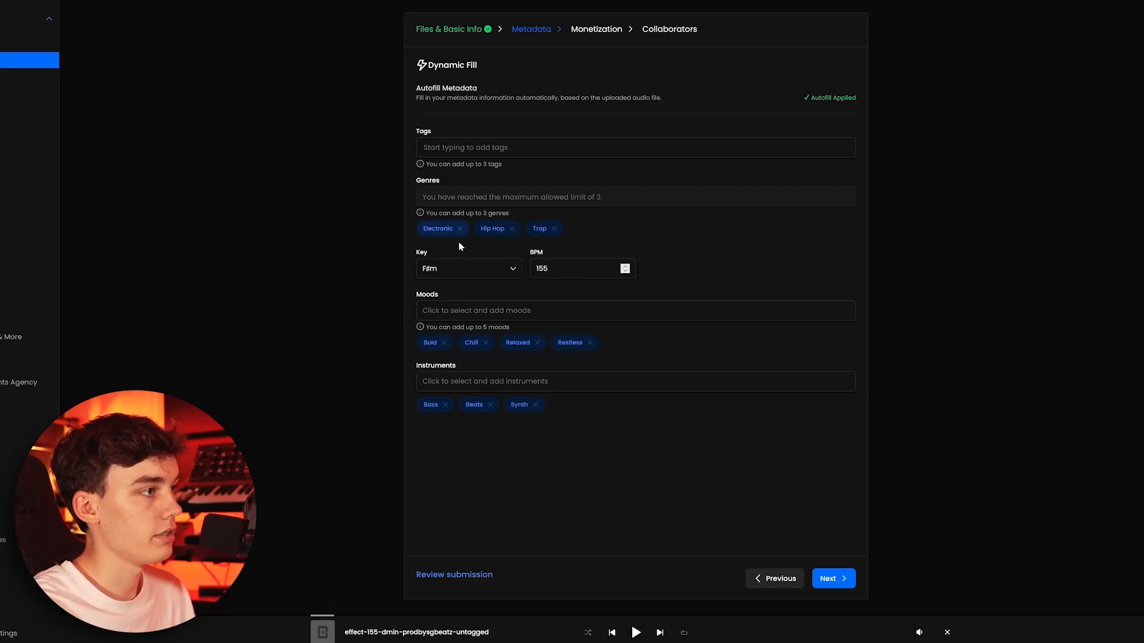
{"action": "left_click", "coordinate": [474, 268]}
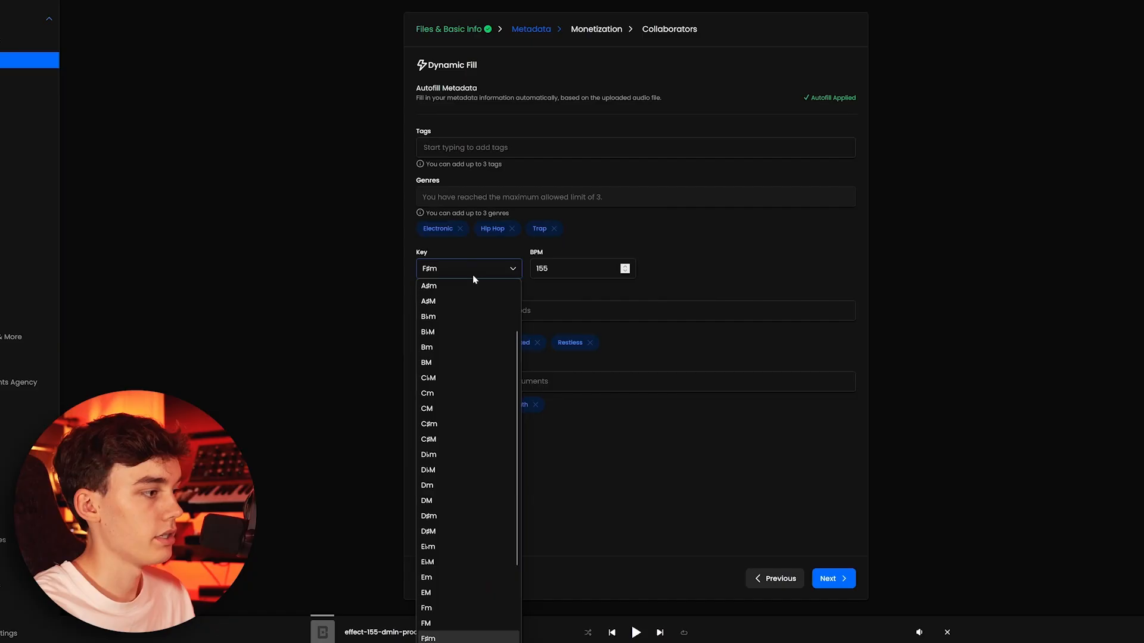
{"action": "scroll", "coordinate": [468, 347], "scroll_direction": "down", "scroll_amount": 2}
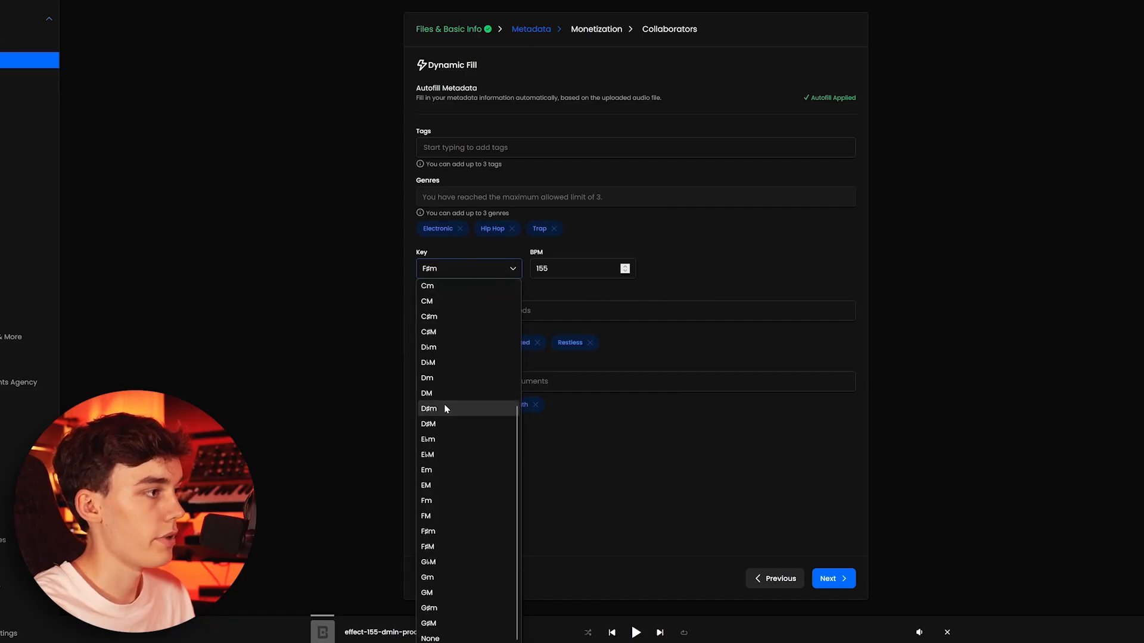
{"action": "left_click", "coordinate": [440, 379]}
Add the tags travis scott, melodic trap beat and freestyle to the track.
{"action": "left_click", "coordinate": [460, 150]}
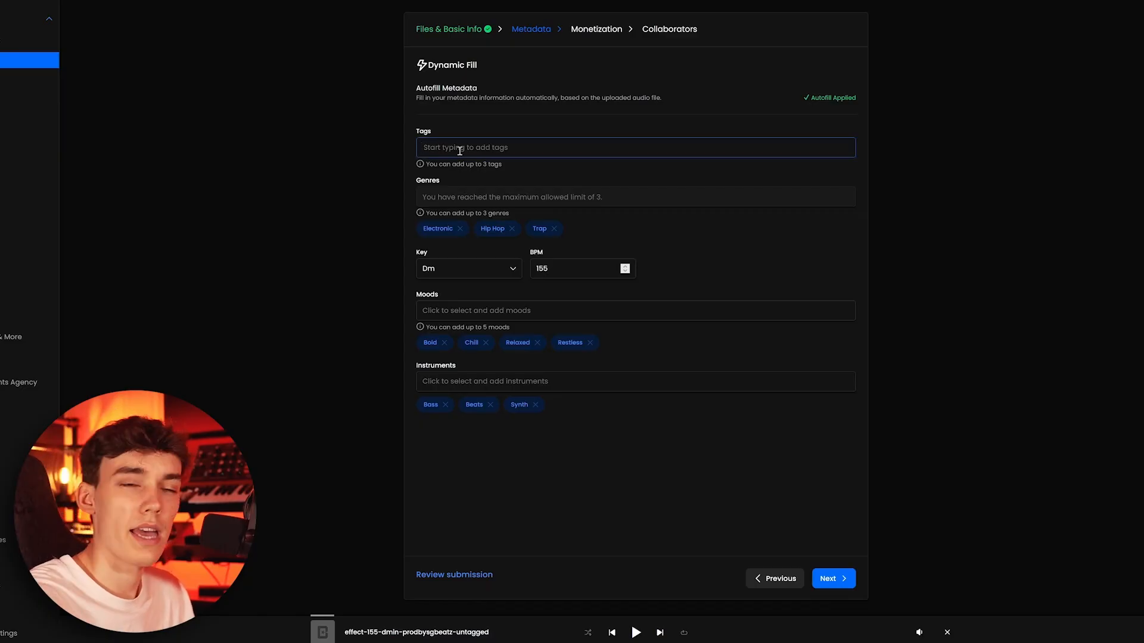
{"action": "type", "text": "tracvi"}
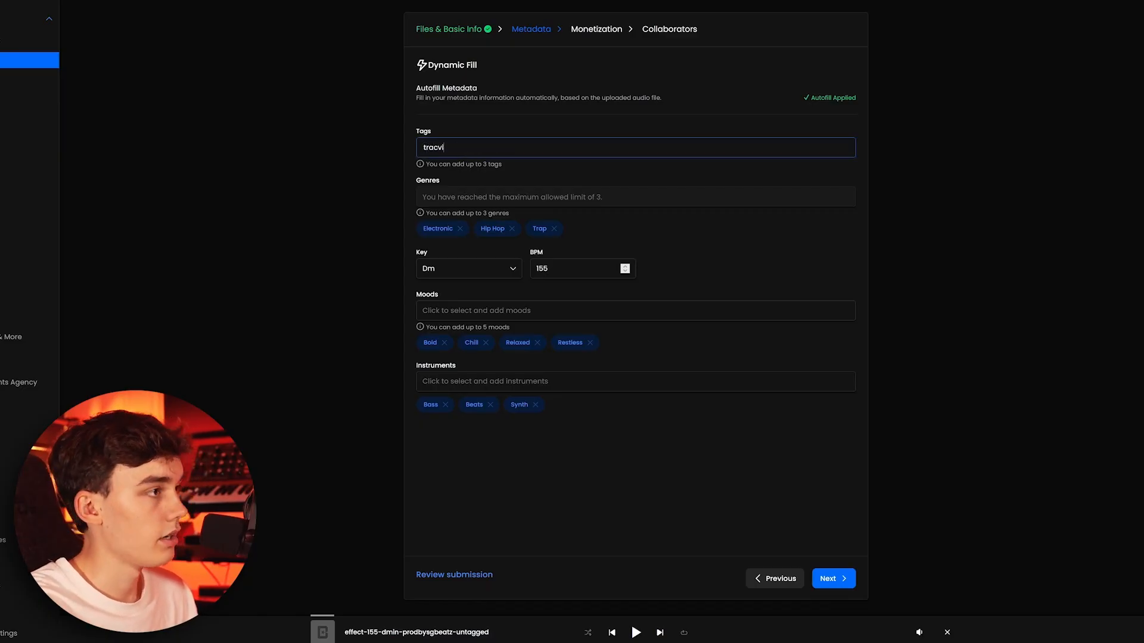
{"action": "type", "text": " scott"}
{"action": "key", "text": "Return"}
{"action": "type", "text": "melodic trap beat"}
{"action": "key", "text": "Return"}
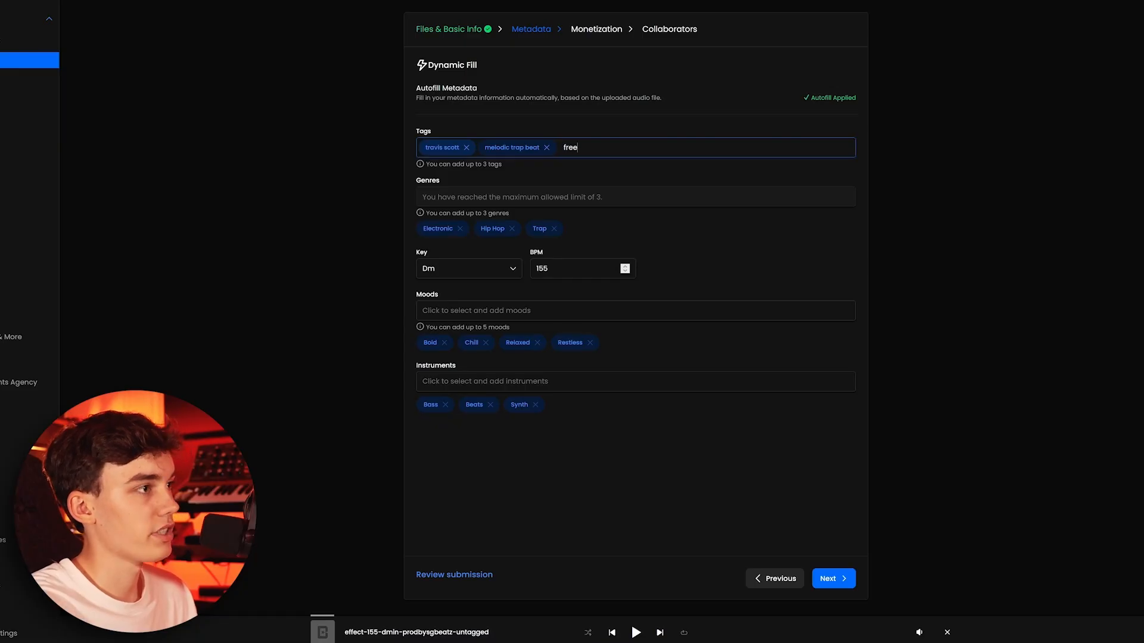
{"action": "type", "text": "freestyle"}
{"action": "key", "text": "Return"}
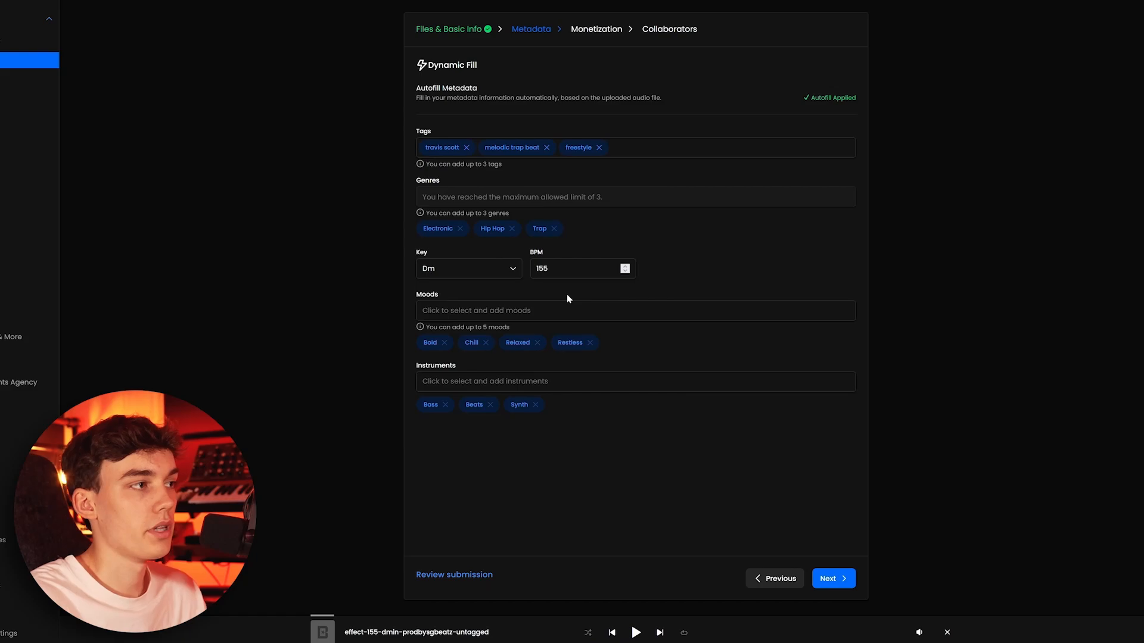
{"action": "double_click", "coordinate": [423, 131]}
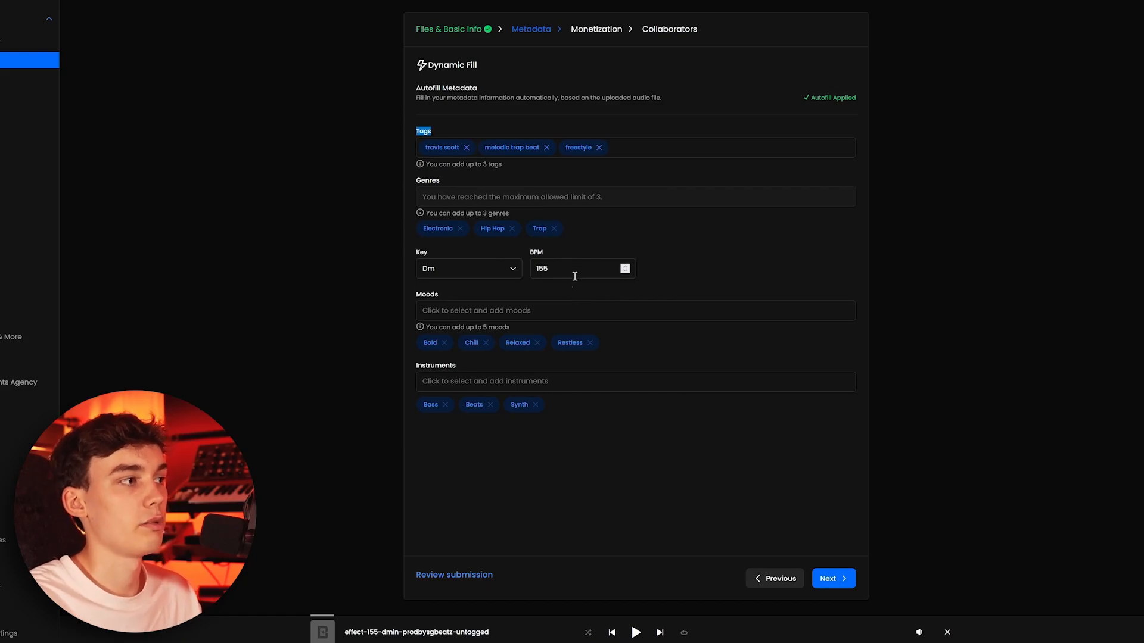
Disable the free tagged MP3 download in the track's monetization settings.
{"action": "left_click", "coordinate": [842, 579]}
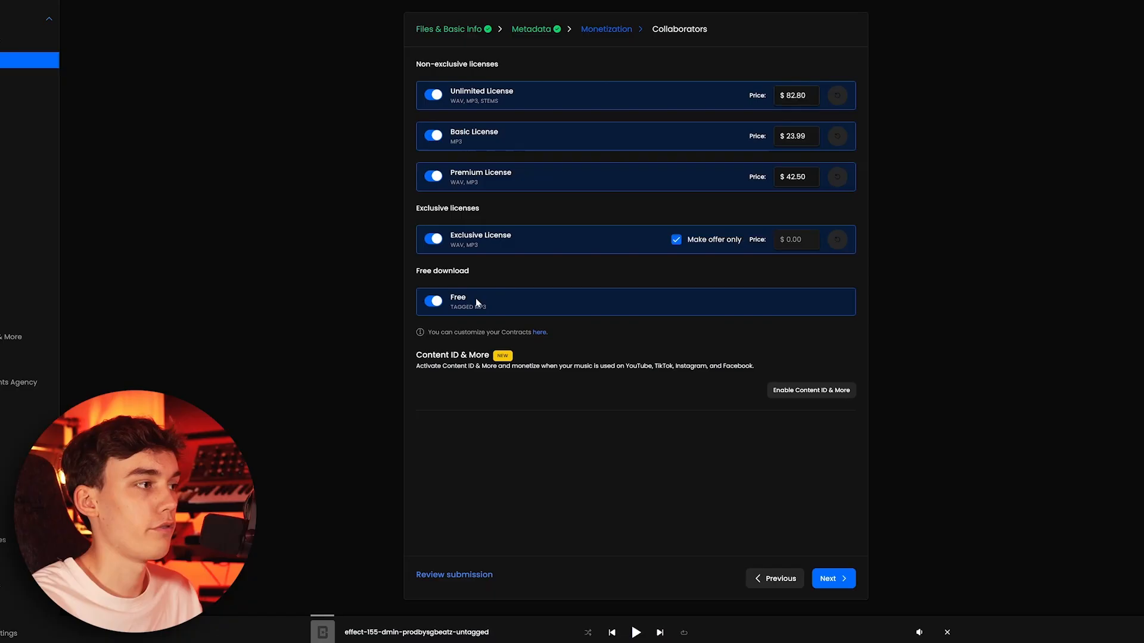
{"action": "left_click", "coordinate": [433, 304]}
{"action": "left_click", "coordinate": [434, 304]}
{"action": "left_click", "coordinate": [433, 304]}
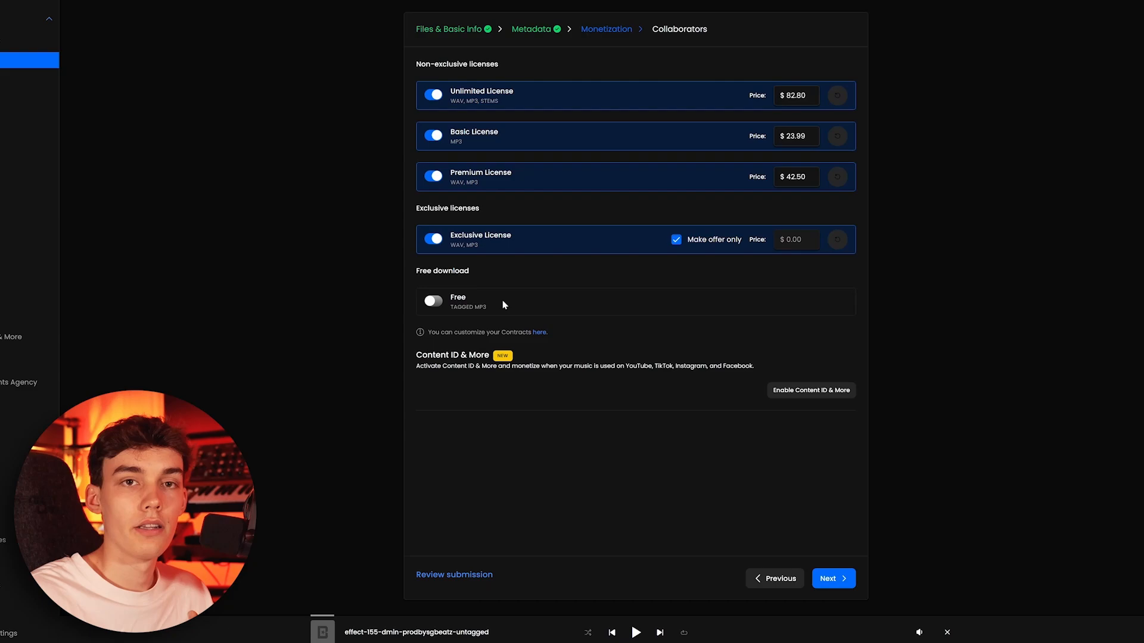
{"action": "left_click_drag", "start_coordinate": [490, 317], "coordinate": [433, 305]}
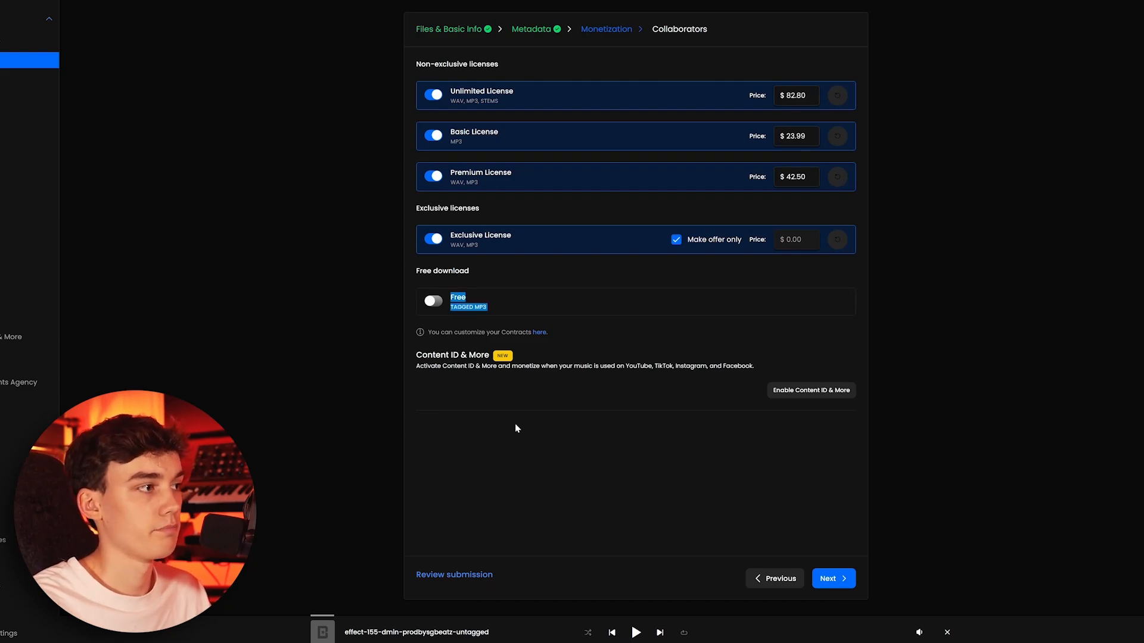
{"action": "left_click", "coordinate": [510, 419]}
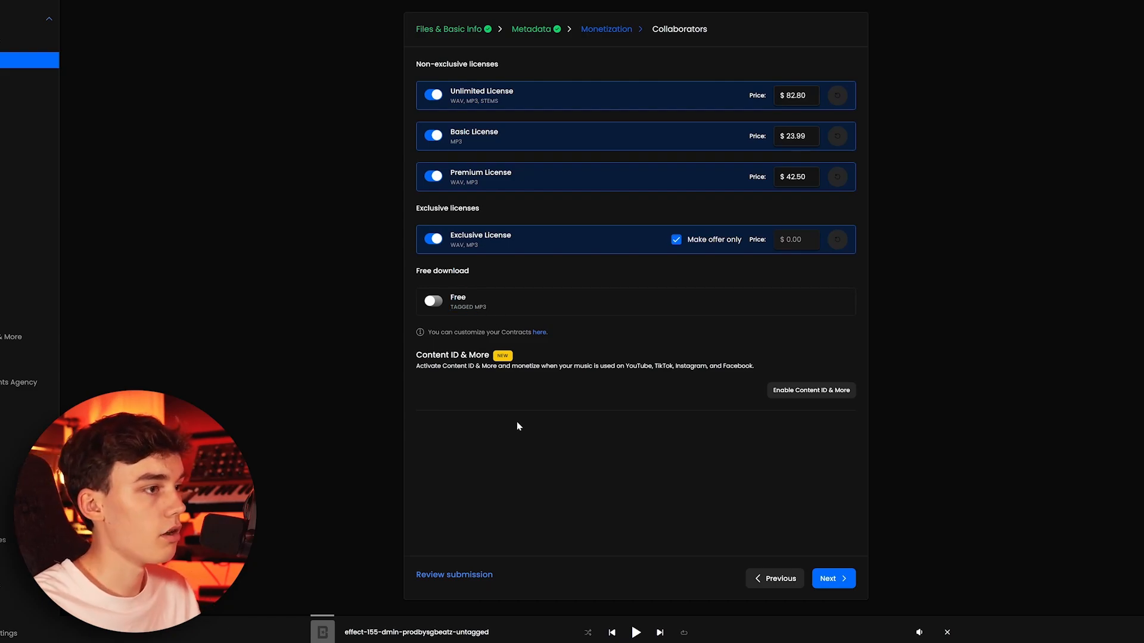
Add a collaborator to the track by searching for prodbysgbeatz and selecting SG Beatz.
{"action": "left_click", "coordinate": [831, 581]}
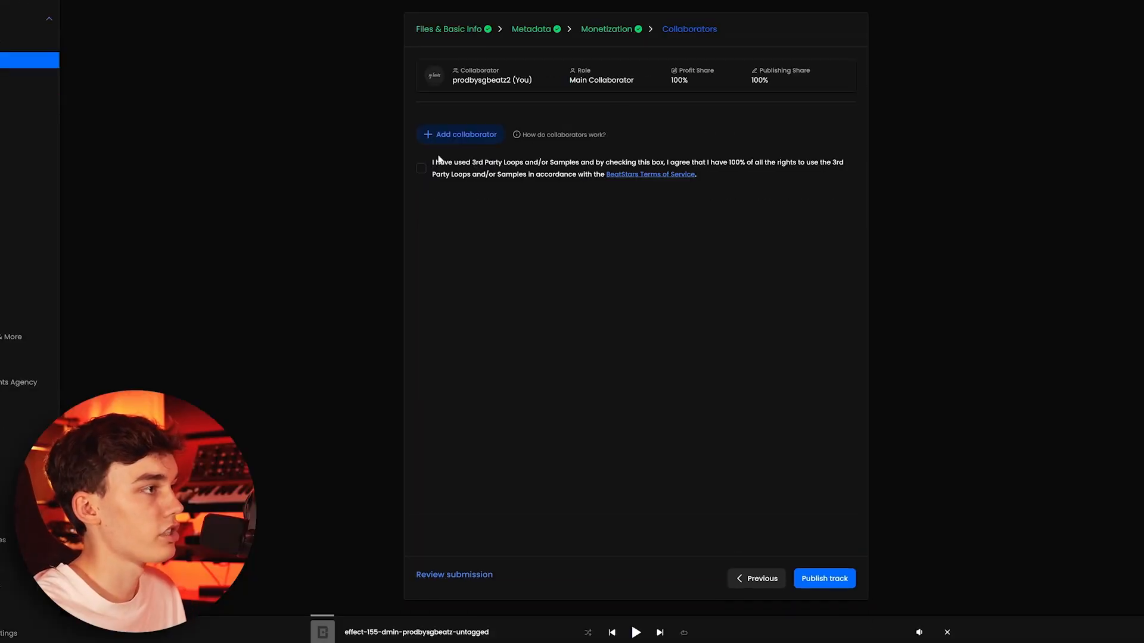
{"action": "left_click", "coordinate": [460, 135]}
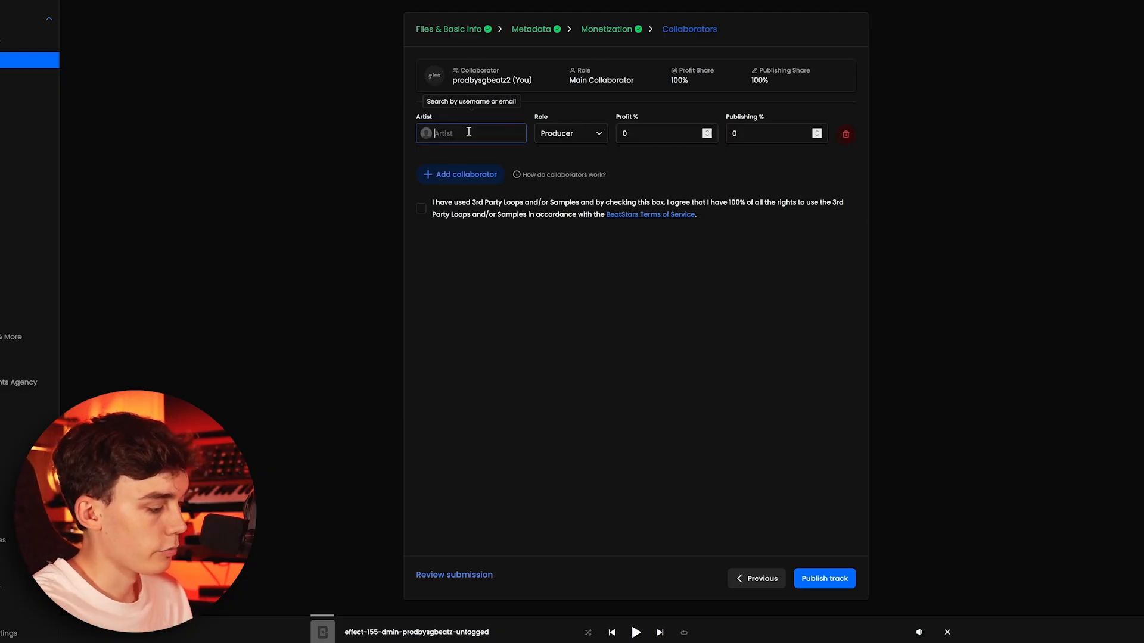
{"action": "type", "text": "prodbysgbeatz"}
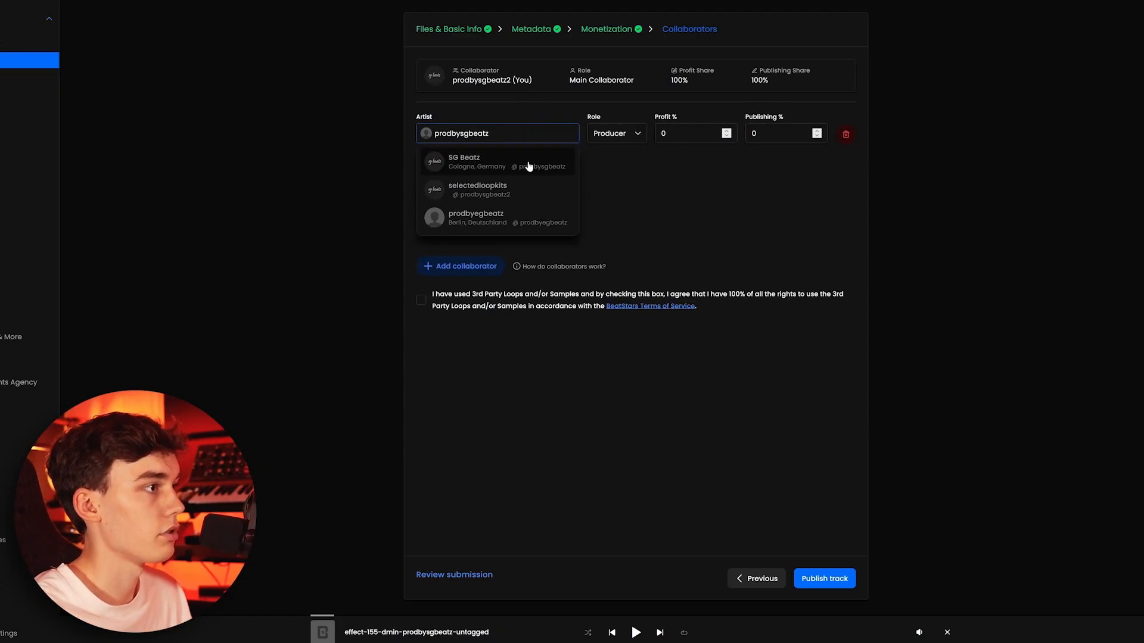
{"action": "left_click", "coordinate": [518, 167]}
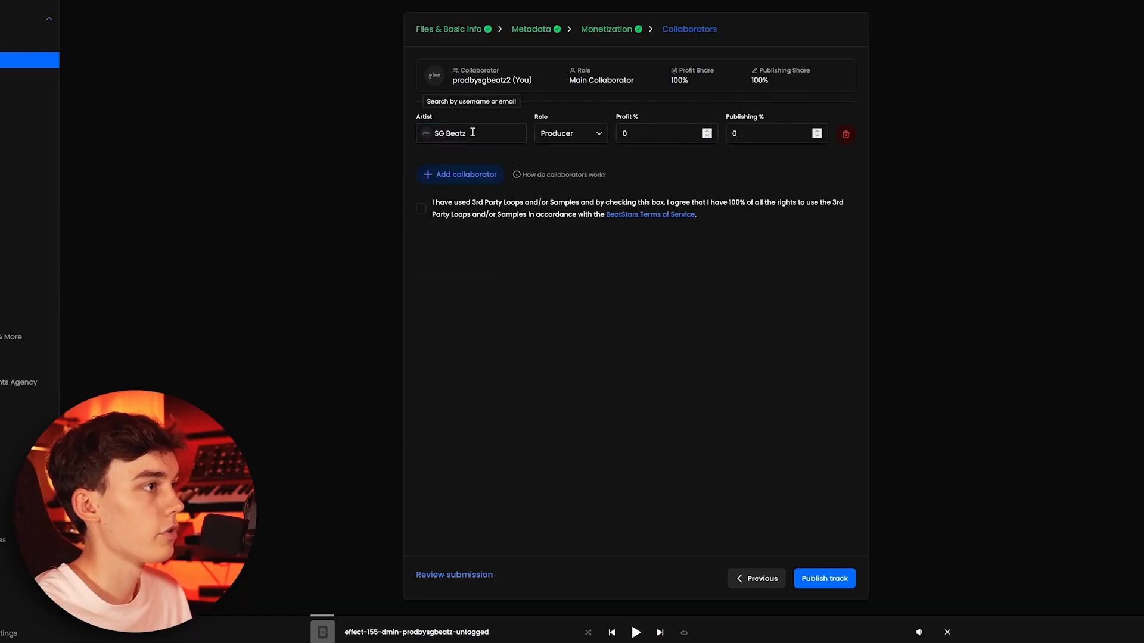
Give the collaborator the Producer role with a 50% profit share and a 50% publishing share.
{"action": "left_click", "coordinate": [565, 136]}
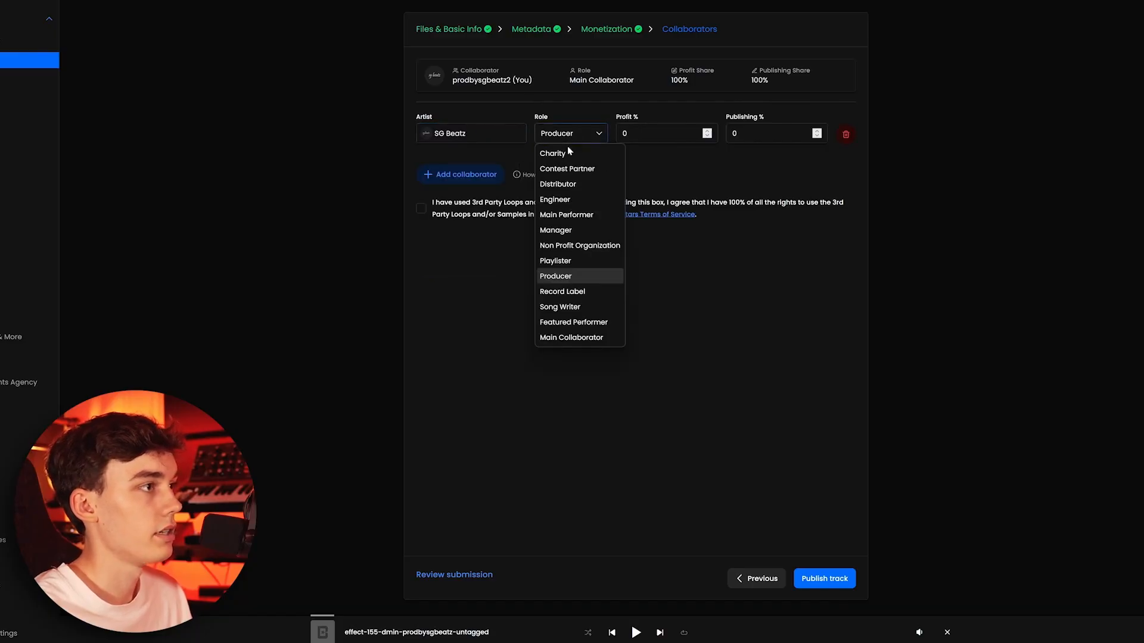
{"action": "left_click", "coordinate": [563, 276]}
{"action": "key", "text": "Tab"}
{"action": "type", "text": "50"}
{"action": "key", "text": "Tab"}
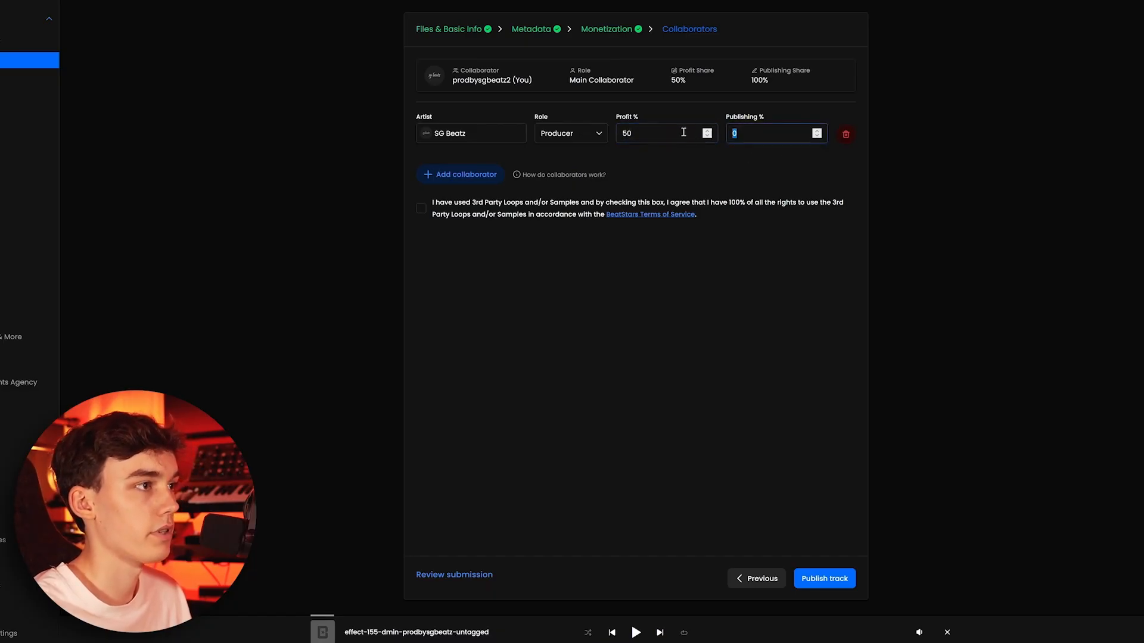
{"action": "type", "text": "50"}
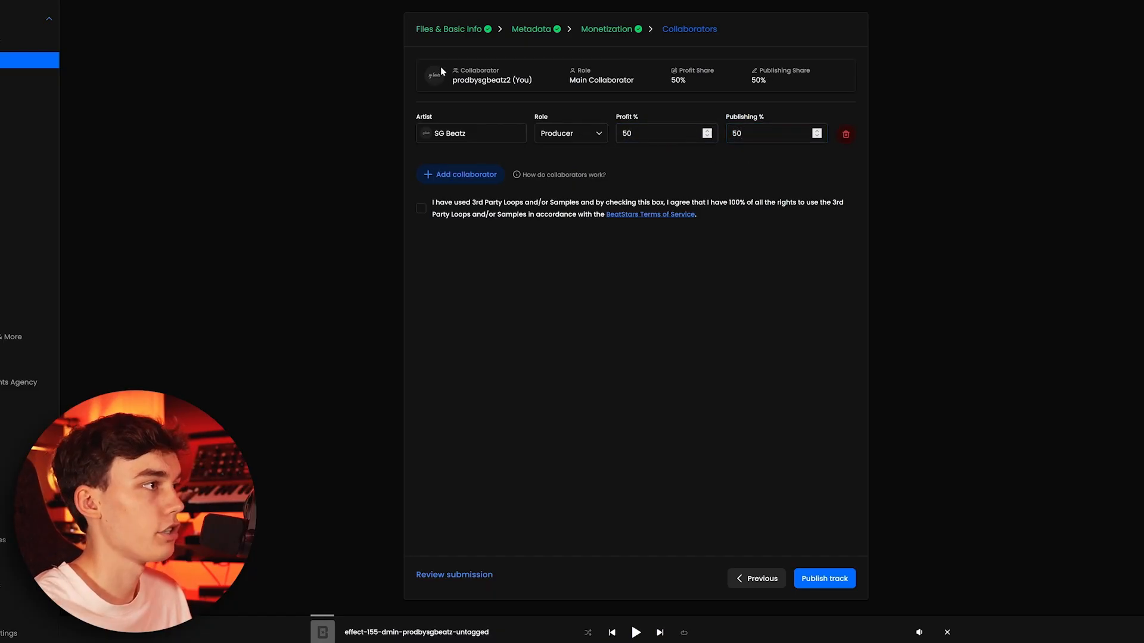
{"action": "left_click_drag", "start_coordinate": [449, 76], "coordinate": [532, 79]}
{"action": "left_click_drag", "start_coordinate": [658, 74], "coordinate": [698, 78]}
{"action": "left_click", "coordinate": [697, 78]}
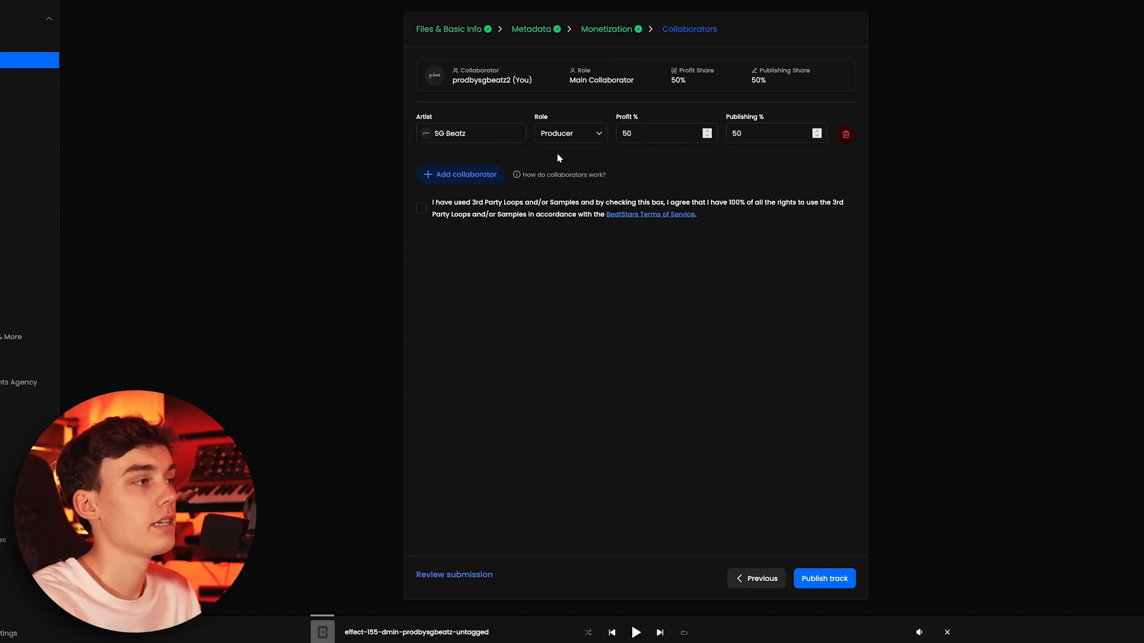
Declare that third-party loops or samples were used with full rights, without listing any sample or loop.
{"action": "left_click", "coordinate": [444, 209]}
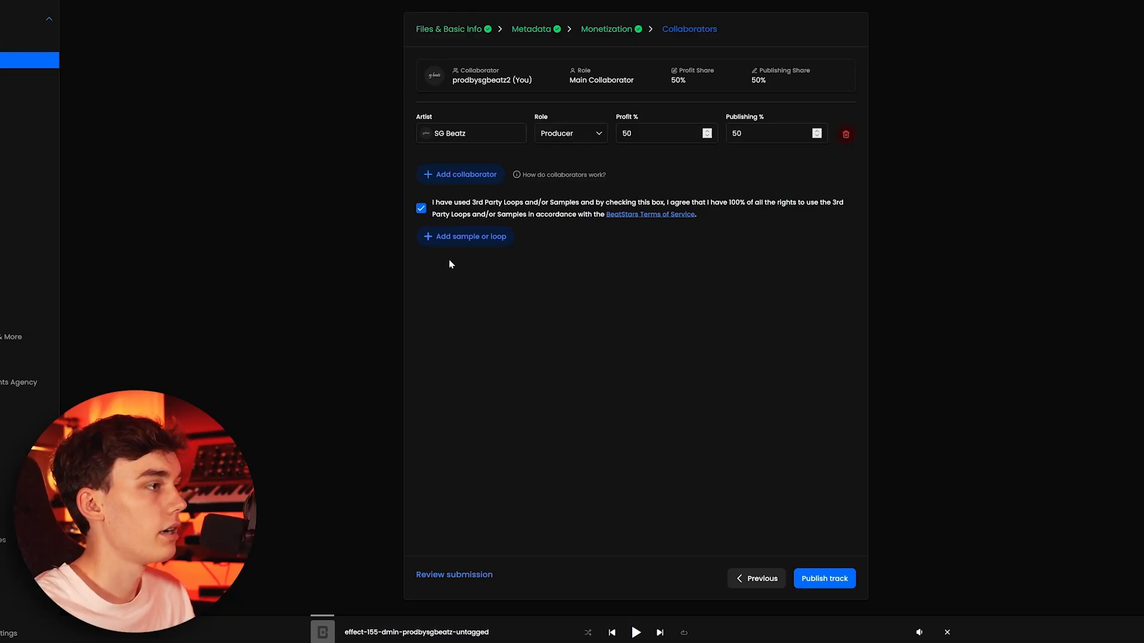
{"action": "left_click", "coordinate": [459, 237]}
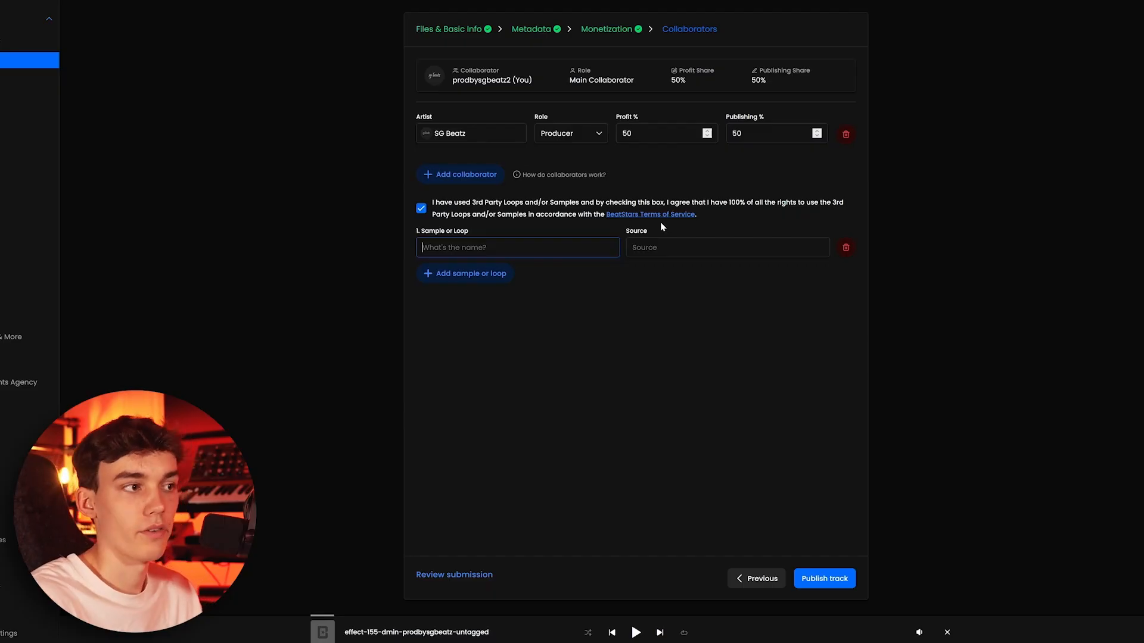
{"action": "left_click", "coordinate": [845, 247]}
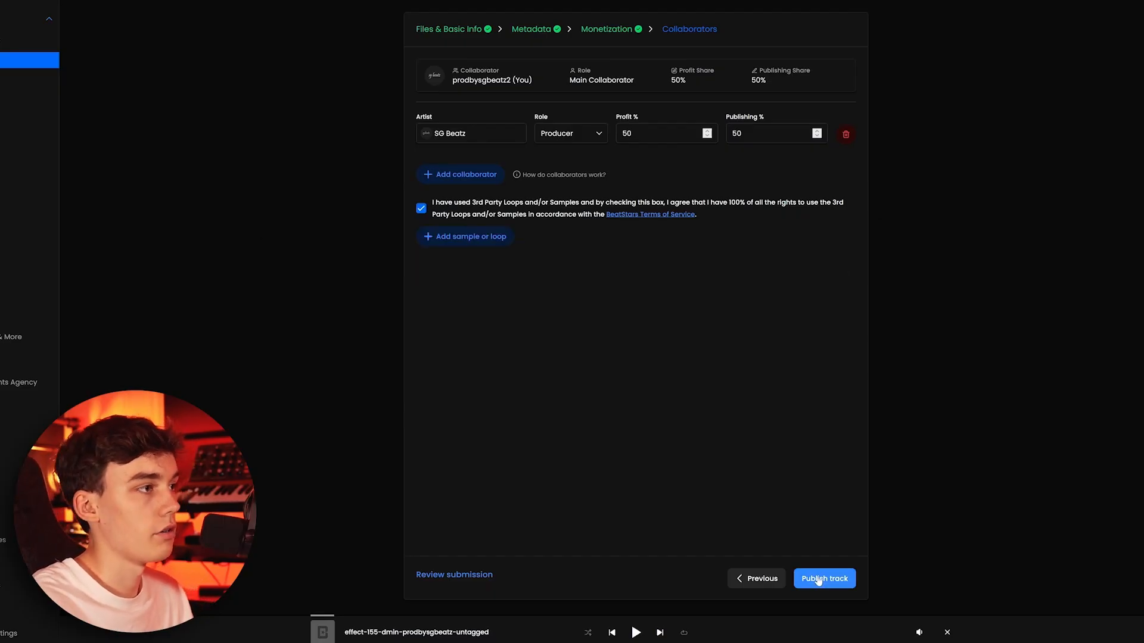
Review the full submission summary and publish the track.
{"action": "left_click", "coordinate": [464, 574]}
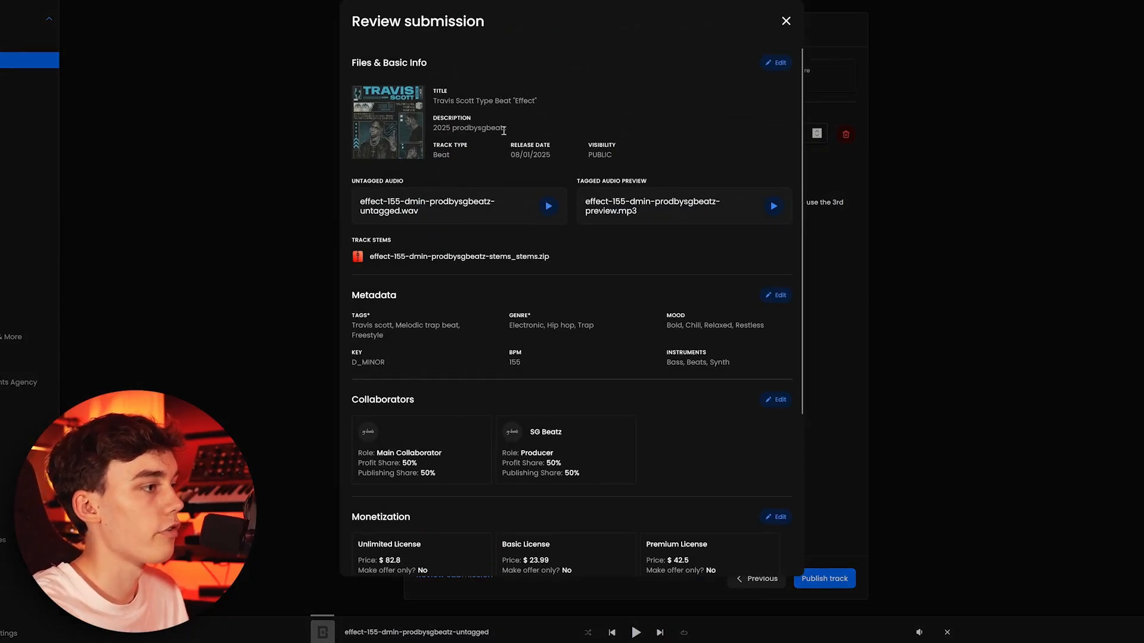
{"action": "scroll", "coordinate": [503, 128], "scroll_direction": "down", "scroll_amount": 4}
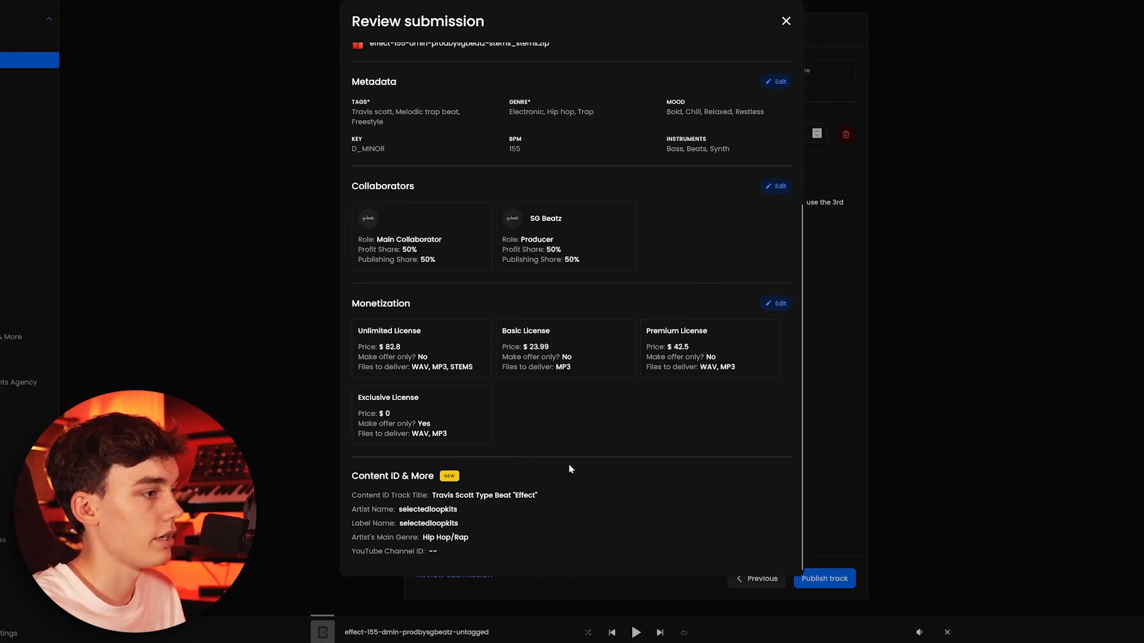
{"action": "scroll", "coordinate": [570, 469], "scroll_direction": "up", "scroll_amount": 4}
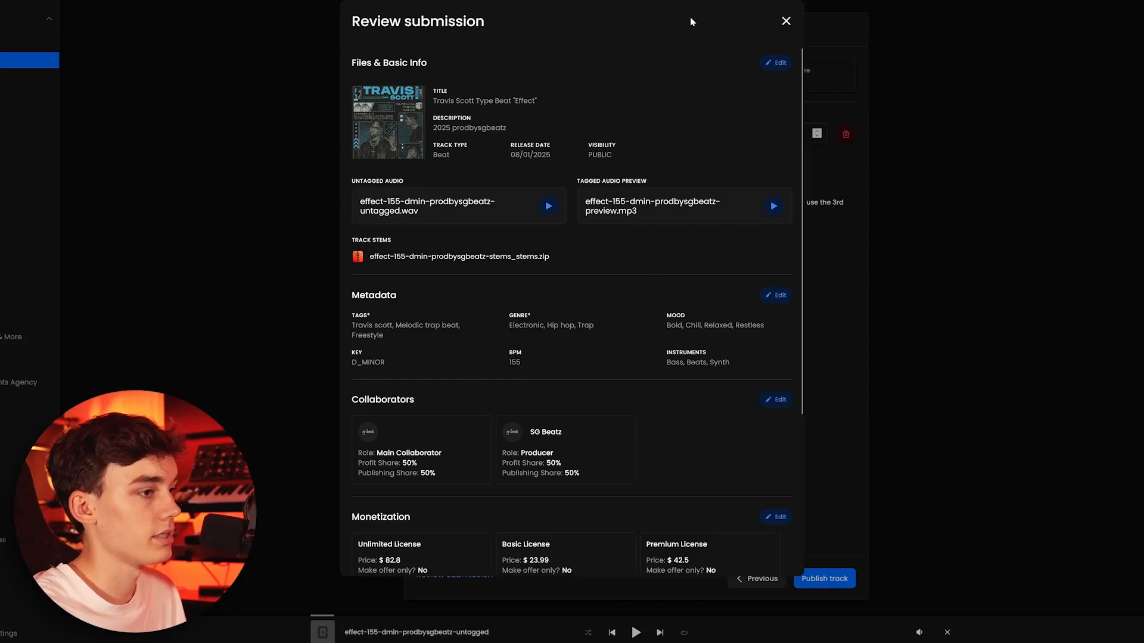
{"action": "left_click", "coordinate": [785, 21]}
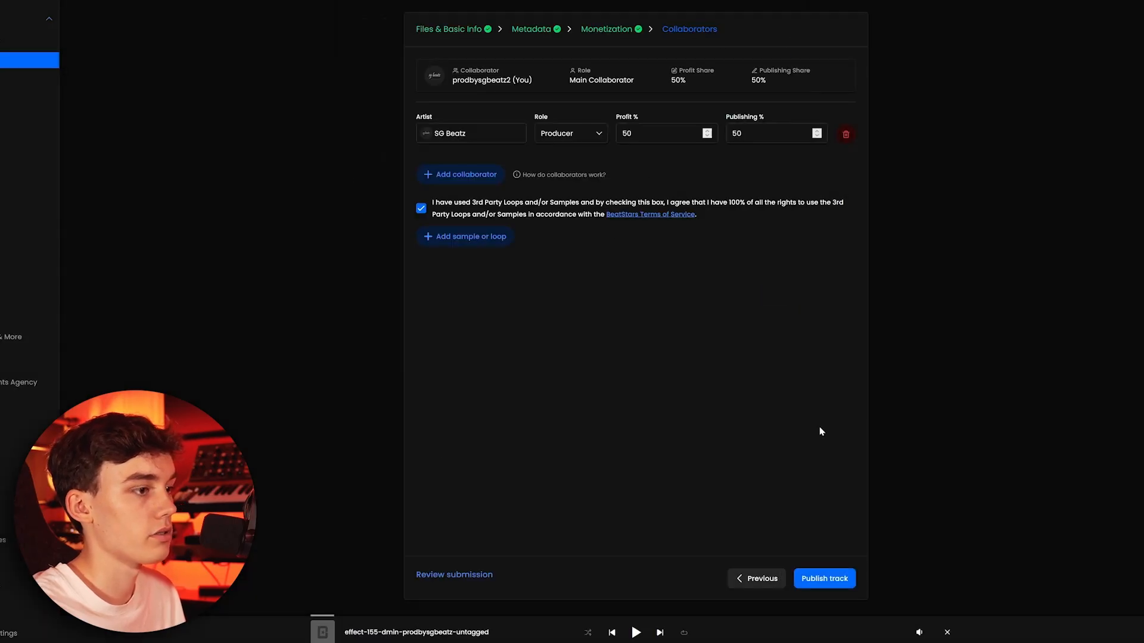
{"action": "left_click", "coordinate": [810, 585]}
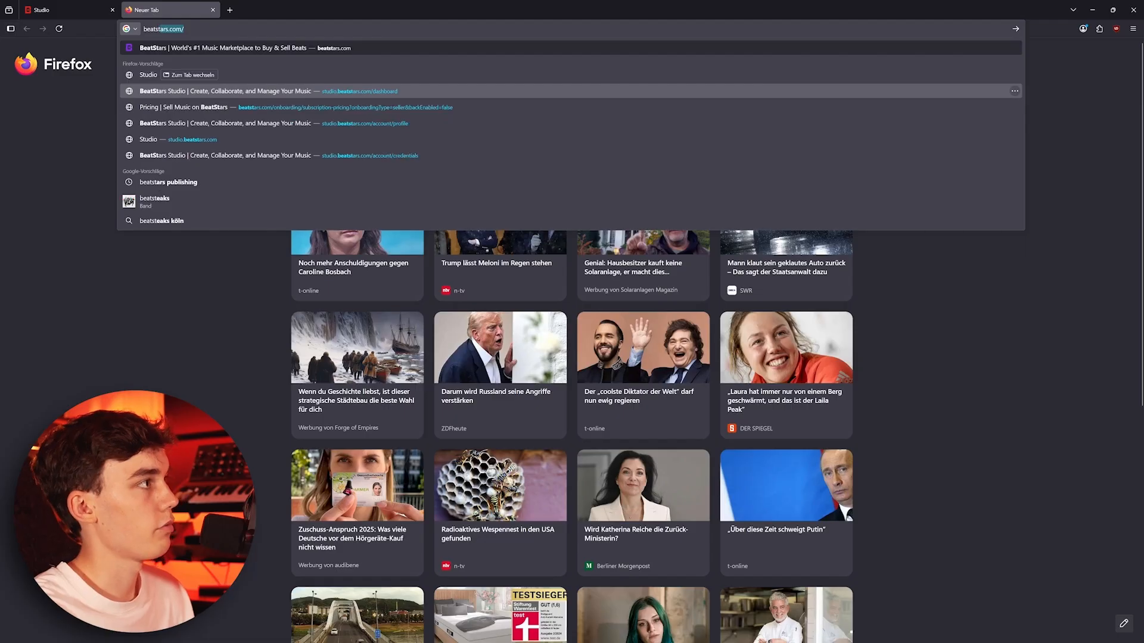
Open the published beat's page from the seller profile on beatstars.com and briefly play its preview.
{"action": "key", "text": "Return"}
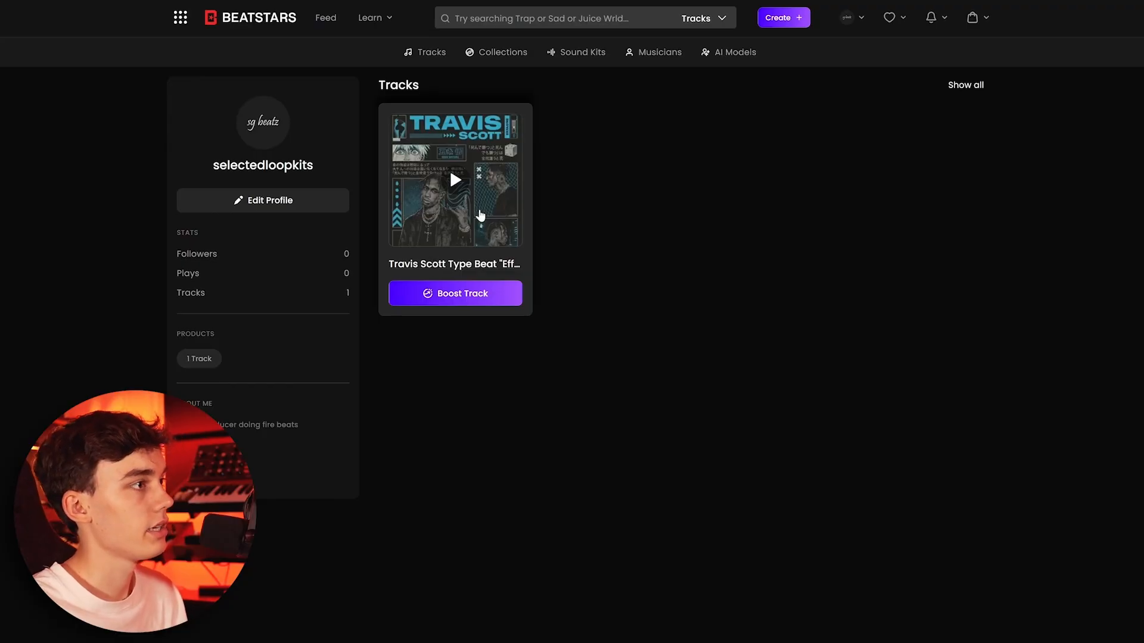
{"action": "left_click", "coordinate": [474, 214]}
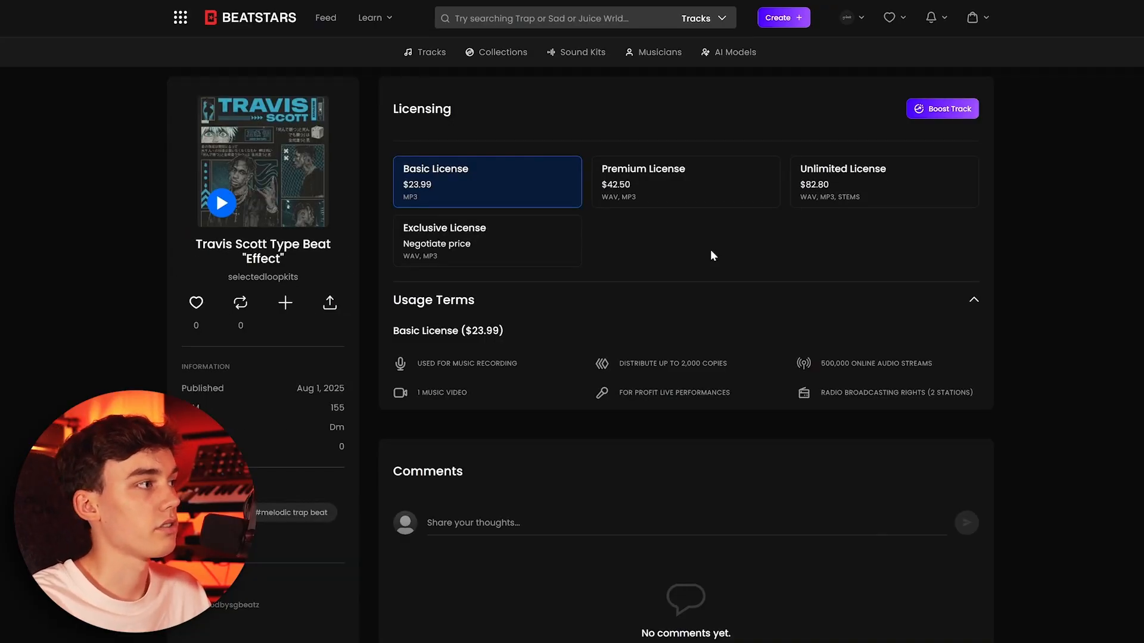
{"action": "left_click", "coordinate": [229, 211]}
{"action": "left_click", "coordinate": [221, 203]}
Examine the usage terms of the beat's Basic, Premium, Unlimited and Exclusive licenses.
{"action": "left_click", "coordinate": [685, 196]}
{"action": "left_click", "coordinate": [811, 196]}
{"action": "left_click", "coordinate": [411, 192]}
{"action": "left_click", "coordinate": [613, 187]}
{"action": "left_click", "coordinate": [834, 186]}
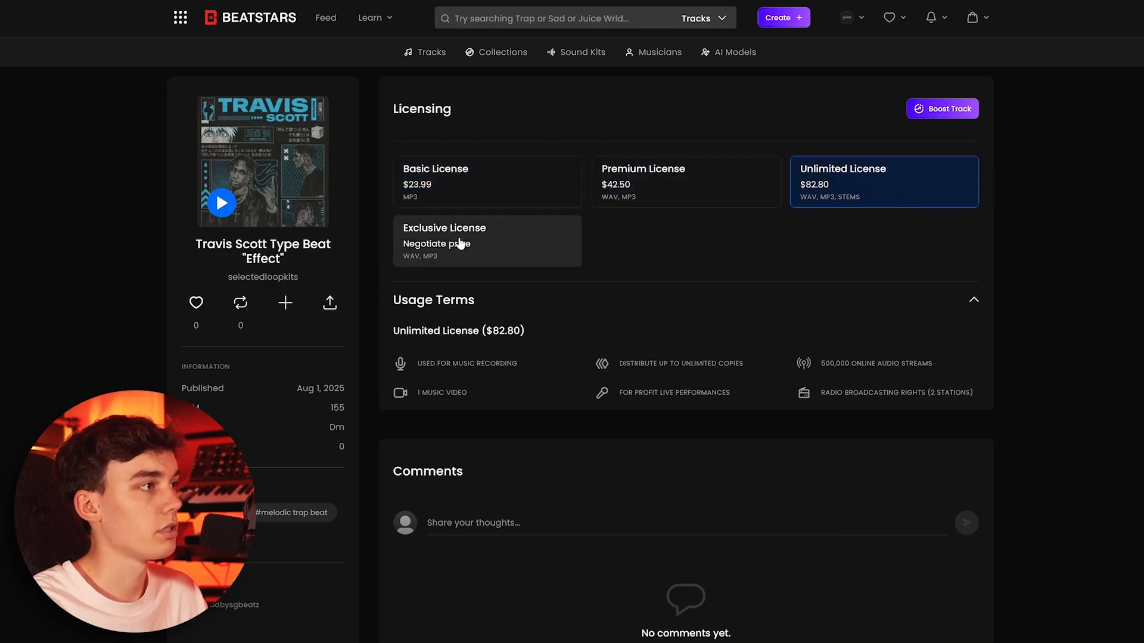
{"action": "left_click", "coordinate": [460, 242]}
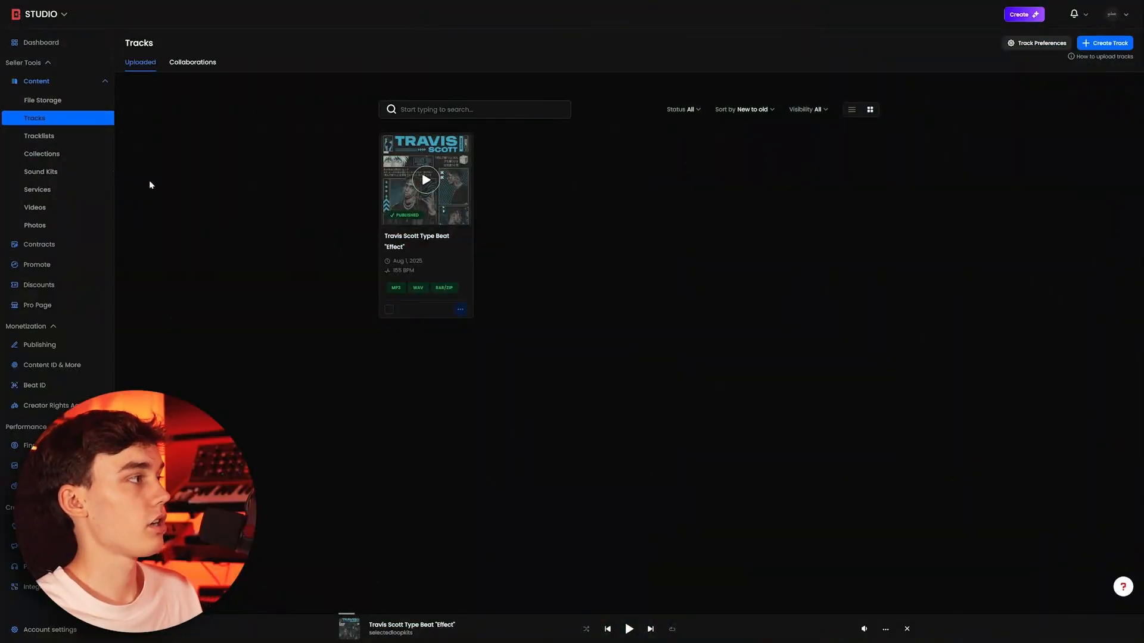
Create a new track contract titled "Basic" with a default price of $20.
{"action": "left_click", "coordinate": [38, 245]}
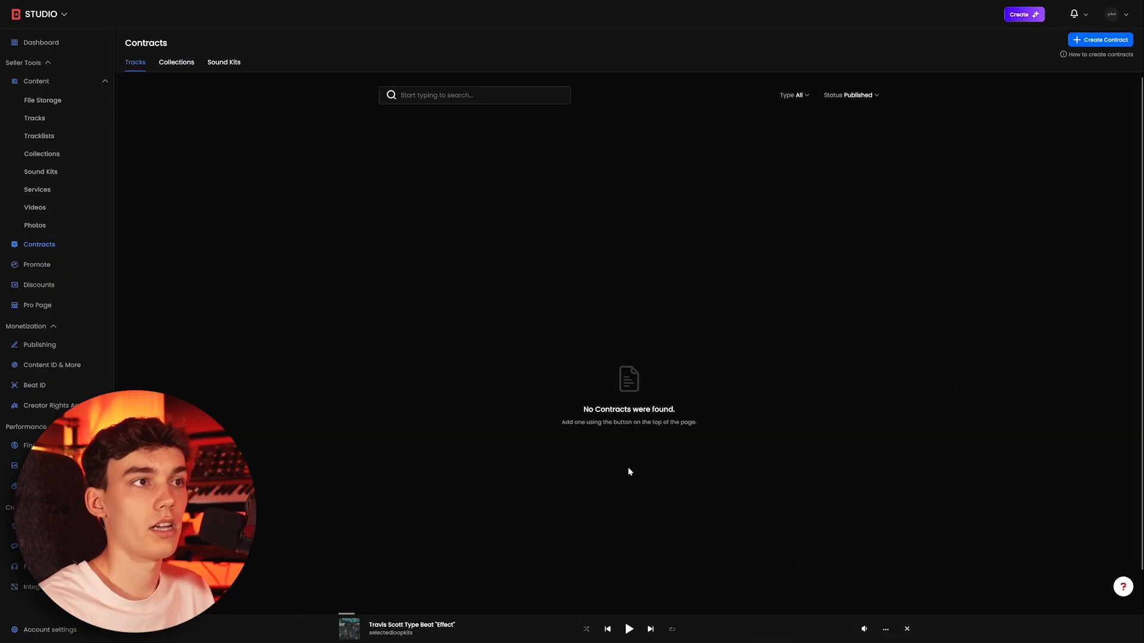
{"action": "left_click", "coordinate": [1111, 40]}
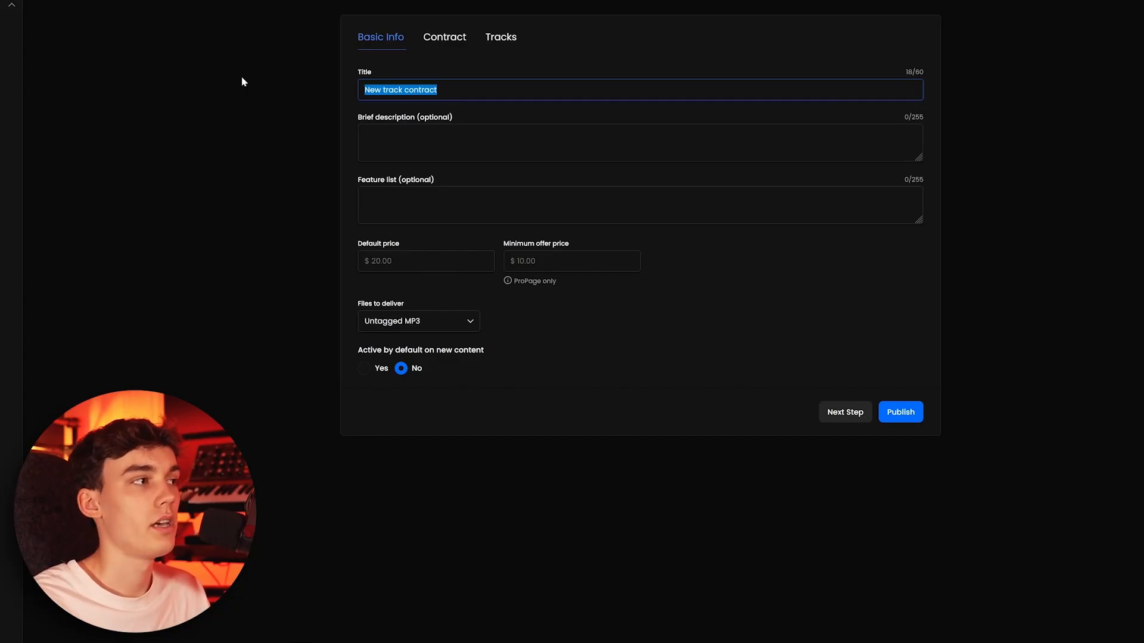
{"action": "type", "text": "Basic"}
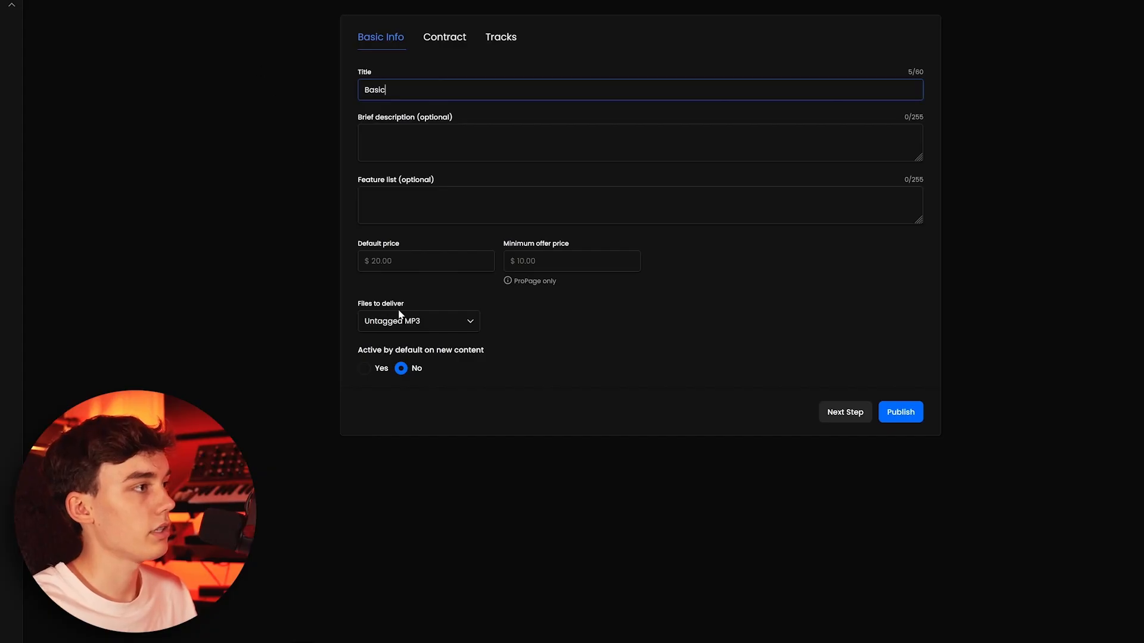
{"action": "left_click", "coordinate": [404, 261]}
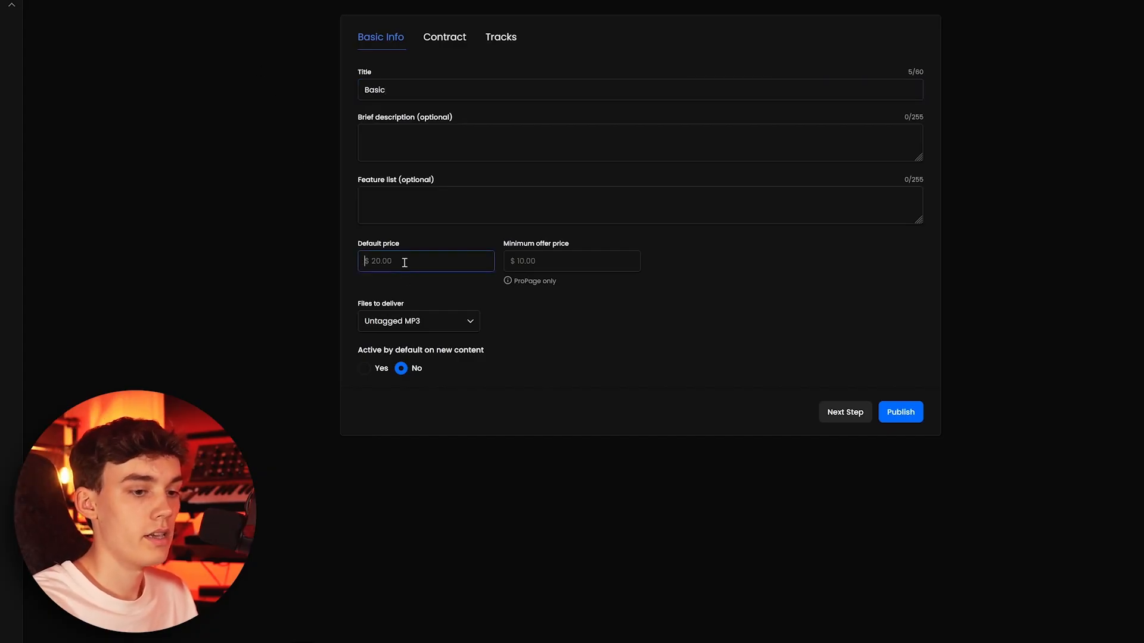
{"action": "type", "text": "20"}
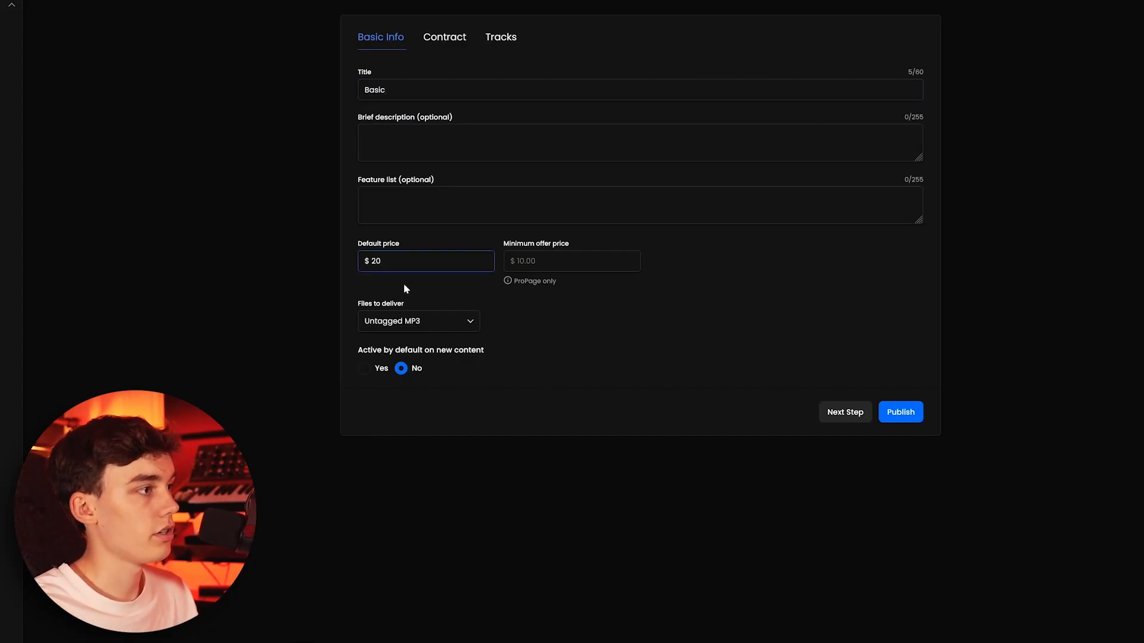
Have the Basic contract deliver an untagged MP3 and make it active by default on new content.
{"action": "left_click", "coordinate": [430, 325]}
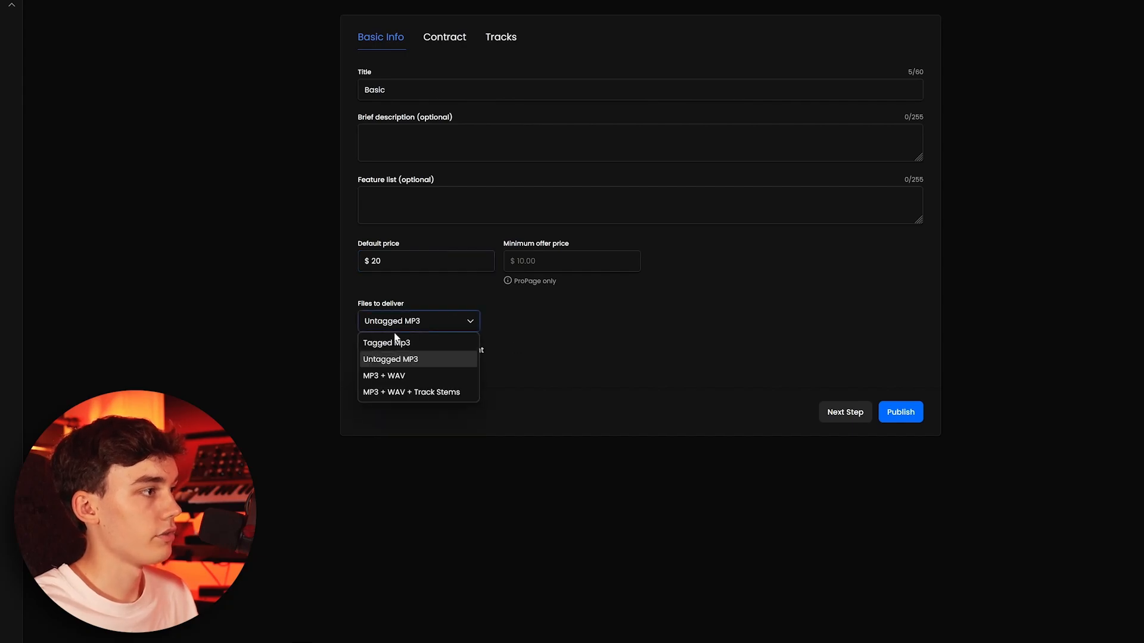
{"action": "left_click", "coordinate": [390, 364]}
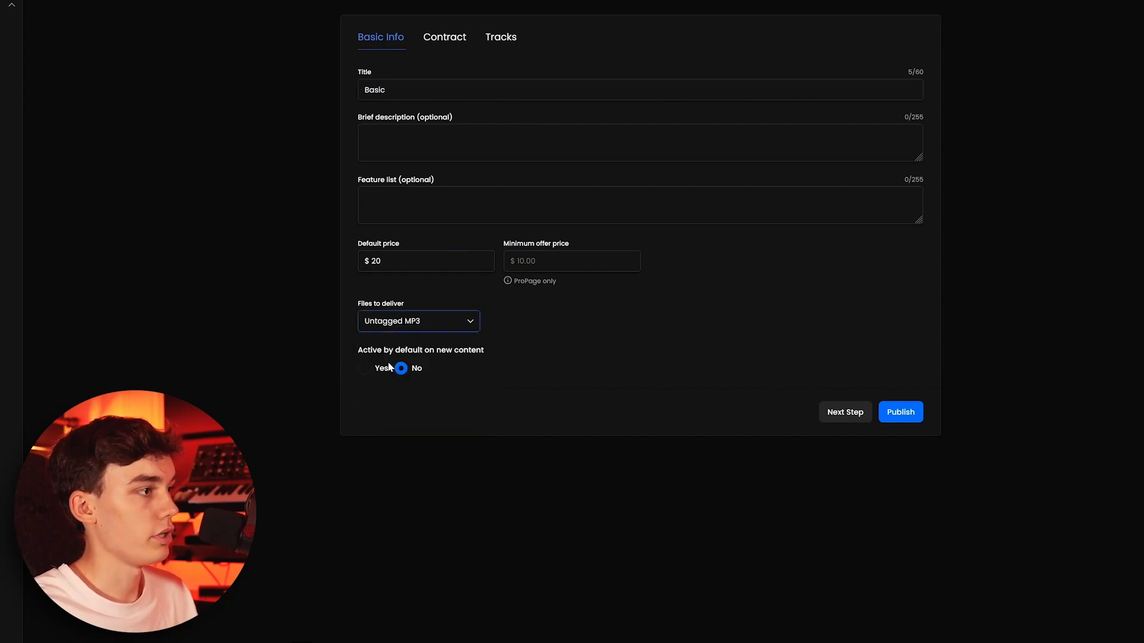
{"action": "left_click", "coordinate": [375, 371]}
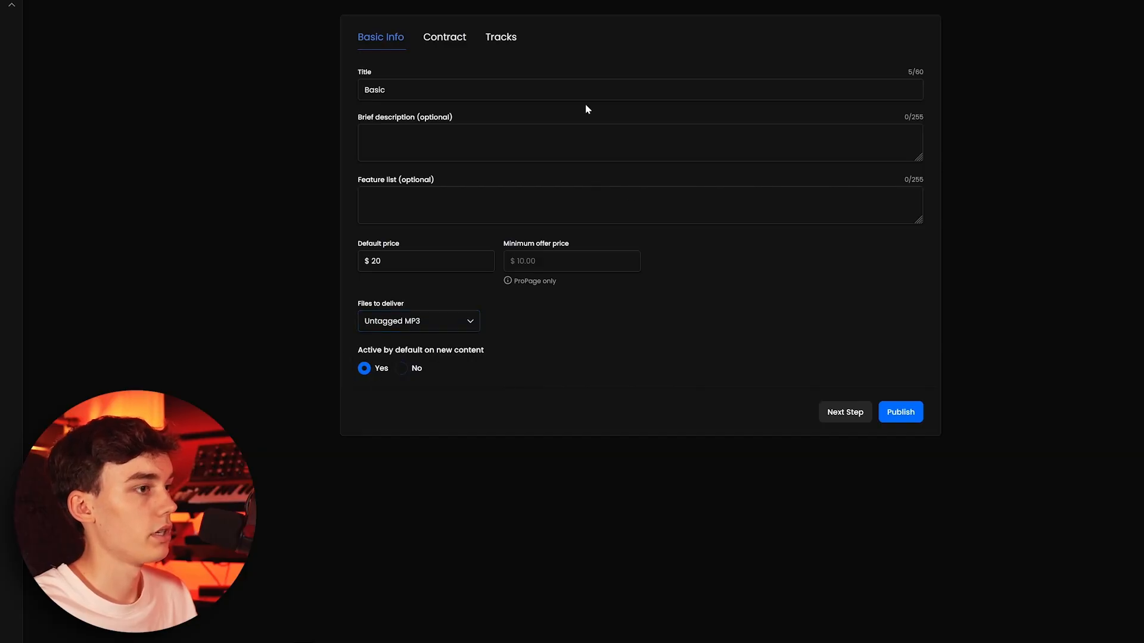
In the contract details, set the number of audio streams allowed to 100000.
{"action": "left_click", "coordinate": [435, 43]}
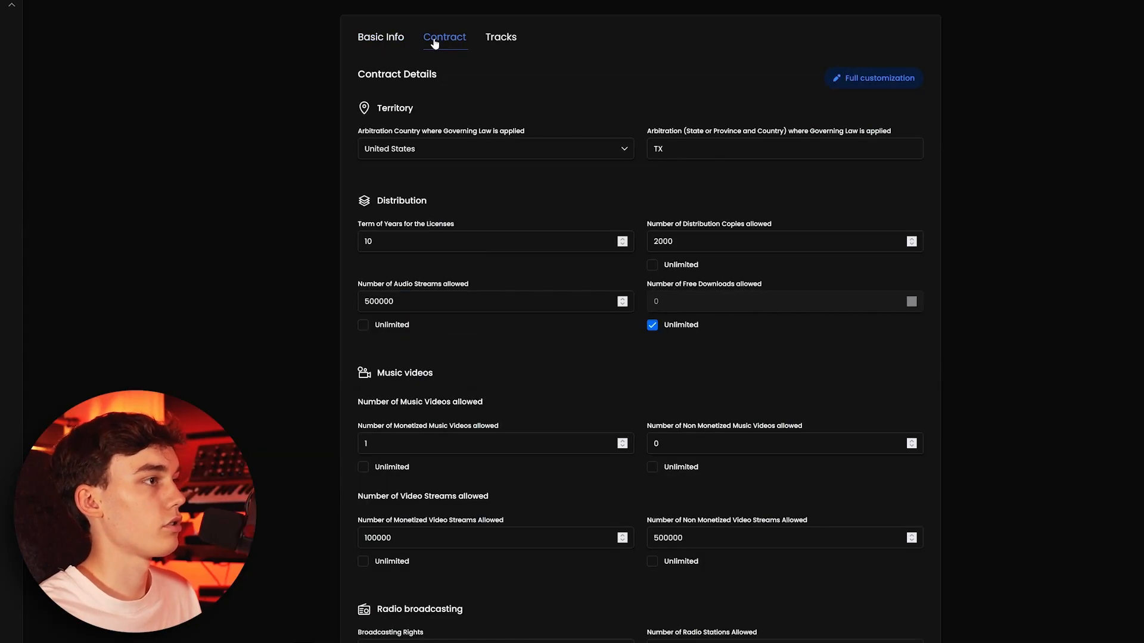
{"action": "left_click", "coordinate": [451, 150]}
{"action": "left_click", "coordinate": [453, 149]}
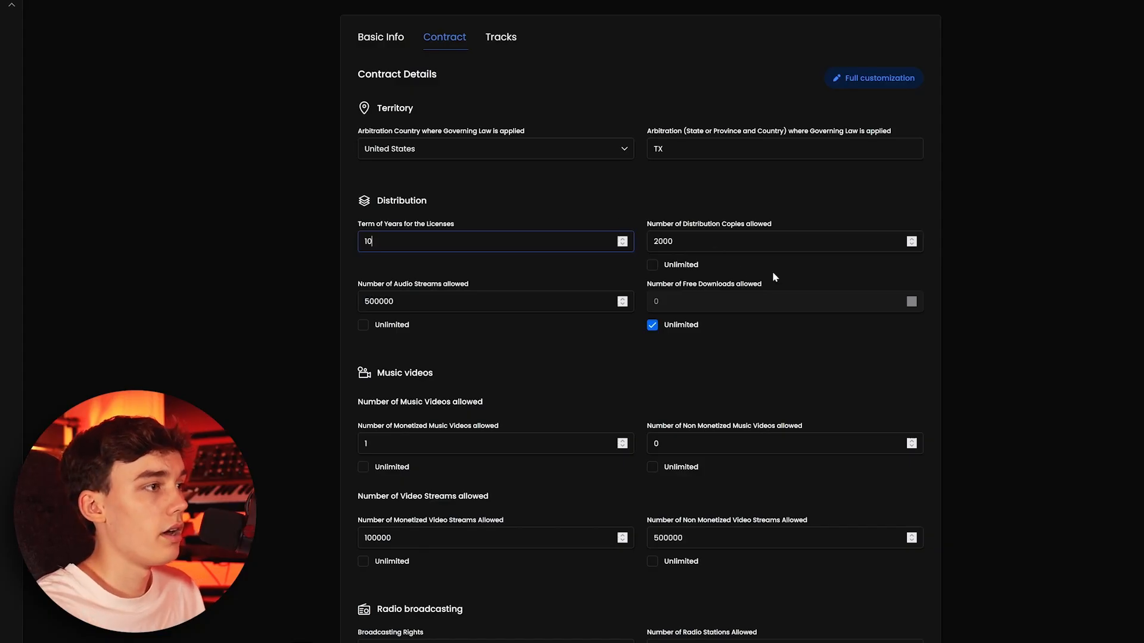
{"action": "left_click_drag", "start_coordinate": [642, 222], "coordinate": [784, 222]}
{"action": "left_click", "coordinate": [714, 236]}
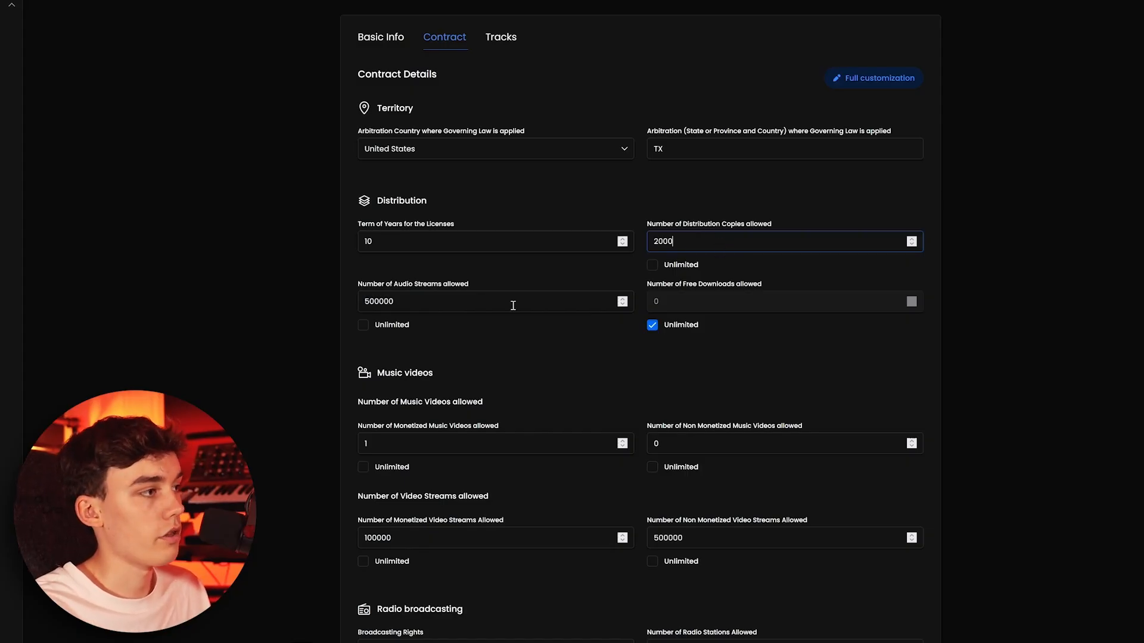
{"action": "left_click", "coordinate": [376, 307]}
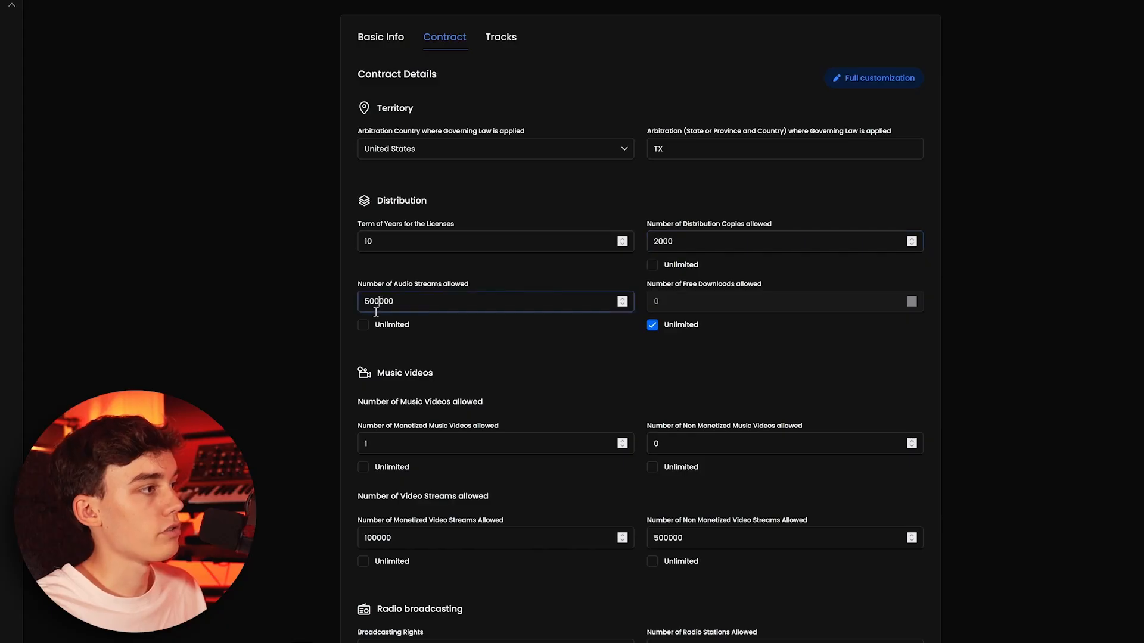
{"action": "left_click_drag", "start_coordinate": [427, 307], "coordinate": [286, 307]}
{"action": "type", "text": "100000"}
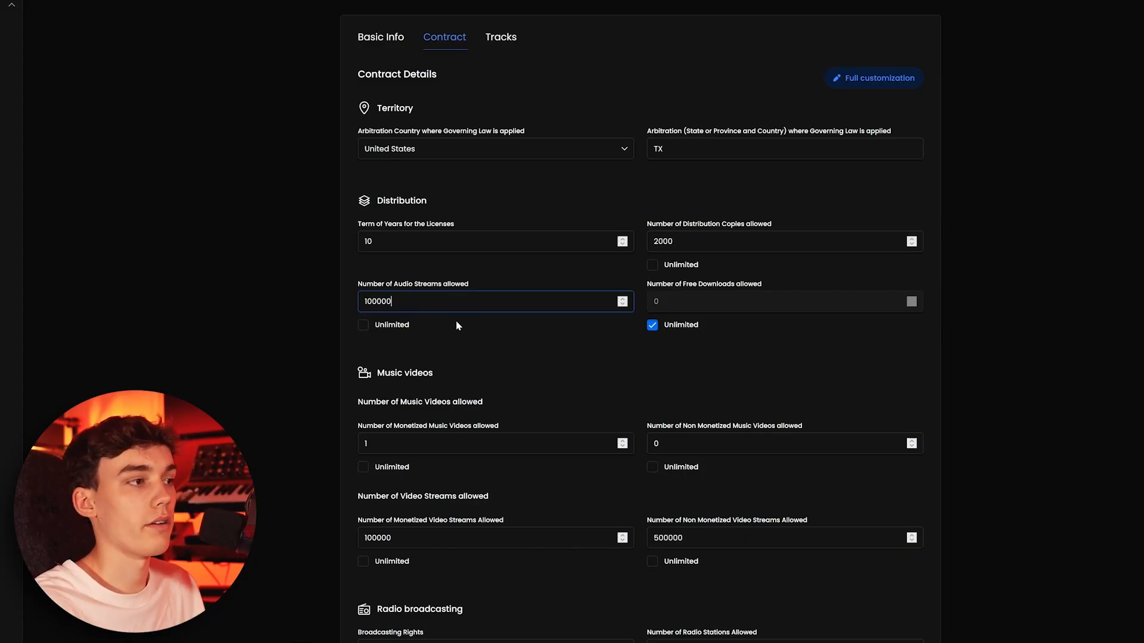
Remove the unlimited option for free downloads and cap the number allowed at 50000.
{"action": "left_click", "coordinate": [666, 322]}
{"action": "double_click", "coordinate": [671, 301]}
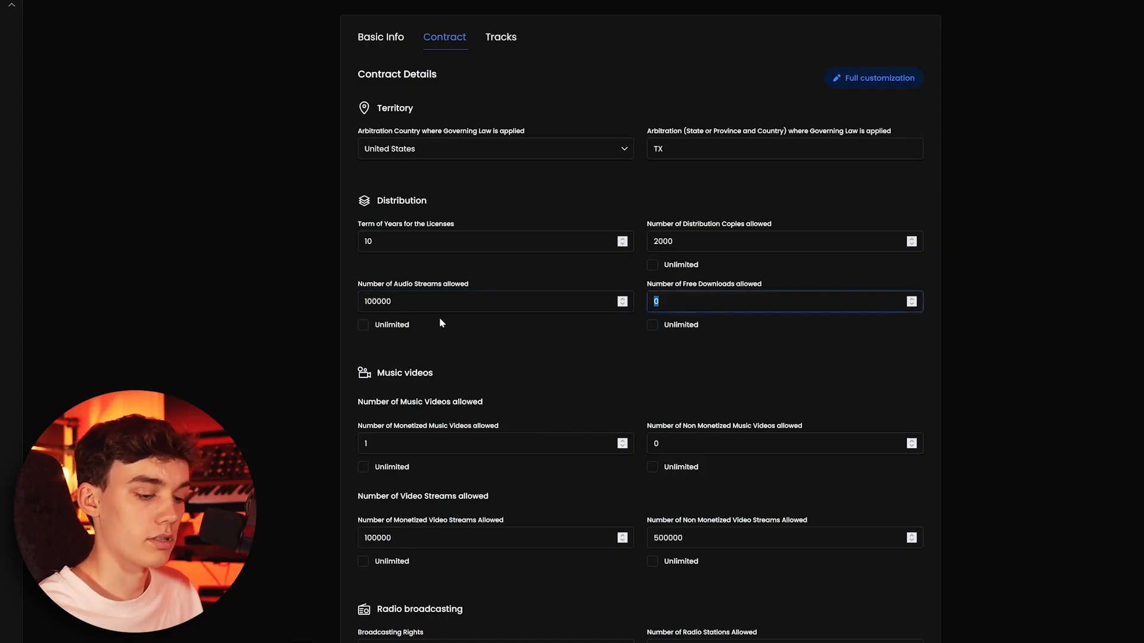
{"action": "type", "text": "50000"}
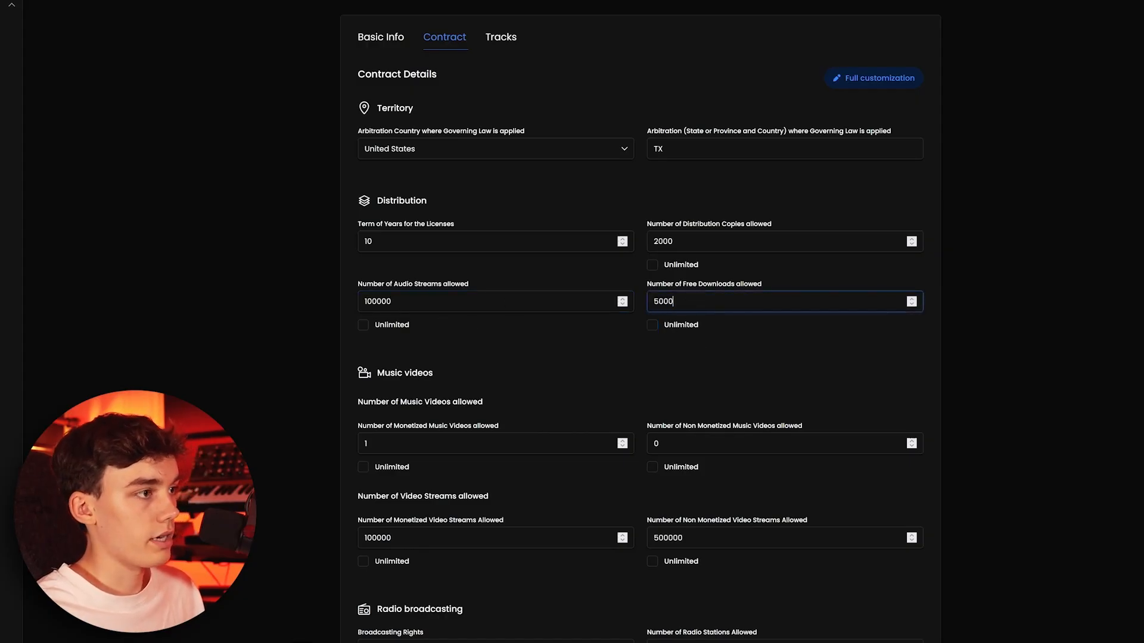
{"action": "left_click", "coordinate": [672, 354]}
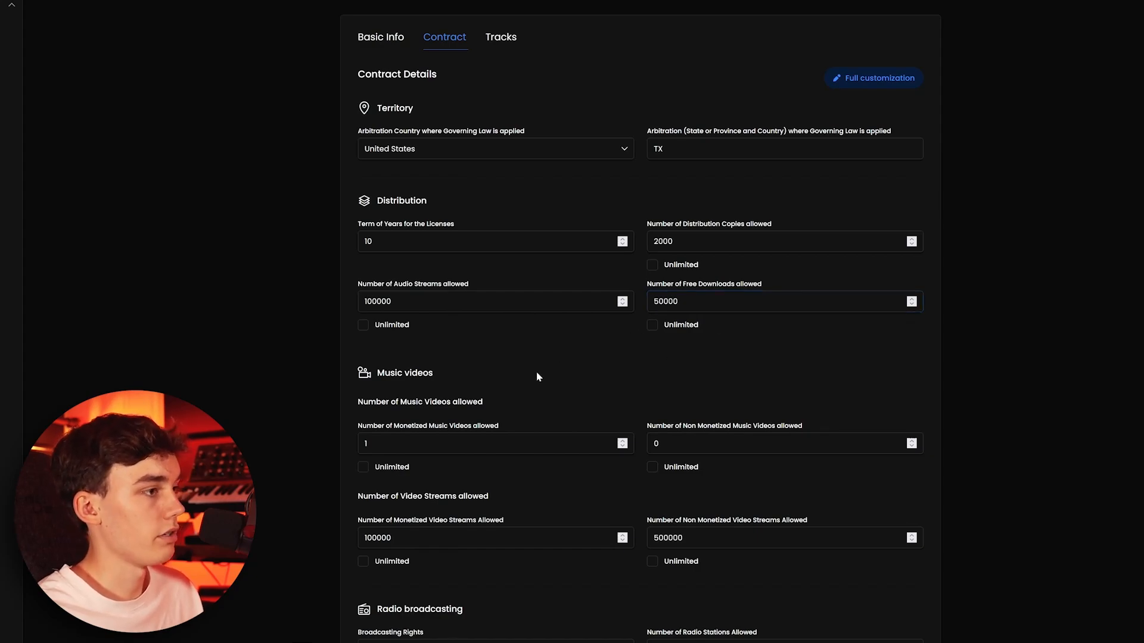
Allow an unlimited number of non-monetized music videos under the Basic contract.
{"action": "scroll", "coordinate": [535, 371], "scroll_direction": "down", "scroll_amount": 3}
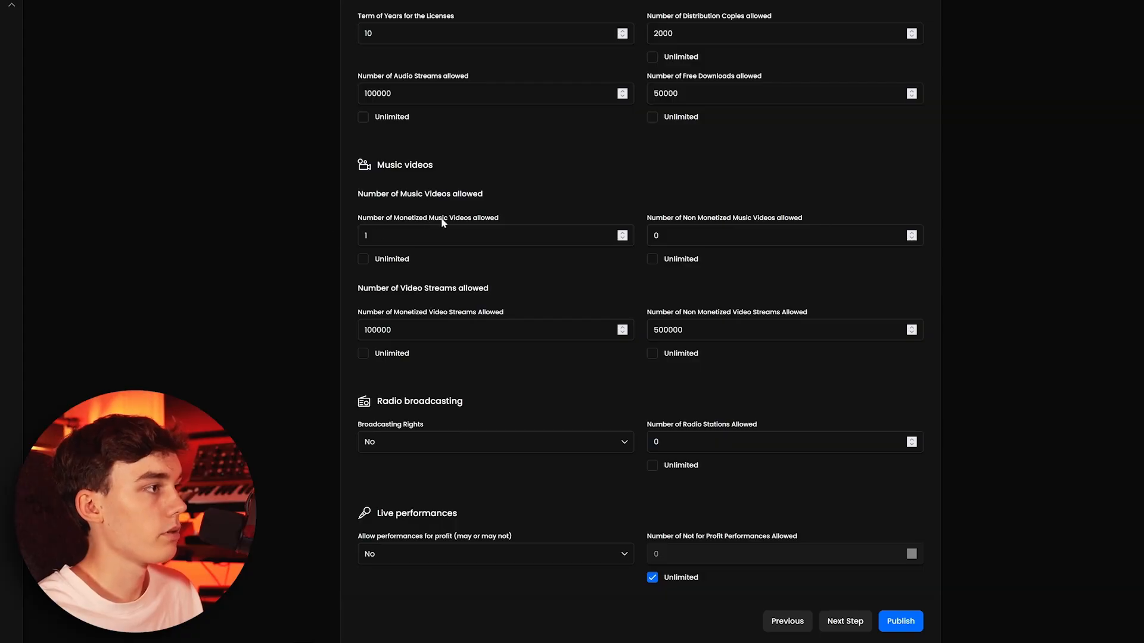
{"action": "left_click_drag", "start_coordinate": [363, 219], "coordinate": [475, 203]}
{"action": "left_click", "coordinate": [410, 220]}
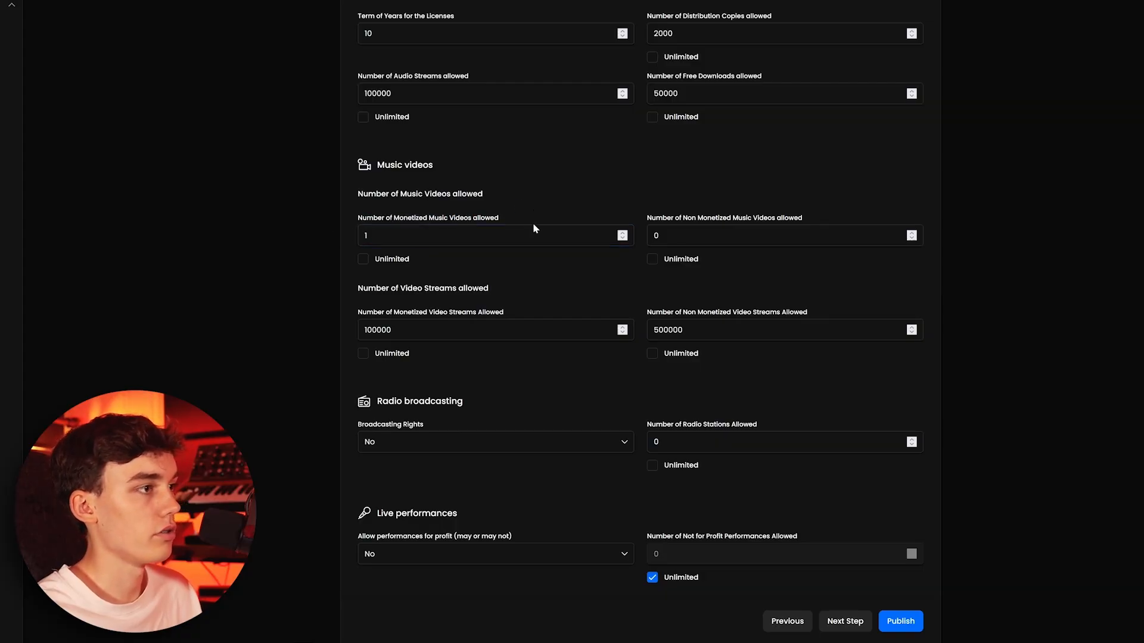
{"action": "left_click_drag", "start_coordinate": [647, 224], "coordinate": [799, 214]}
{"action": "left_click", "coordinate": [814, 206]}
{"action": "left_click", "coordinate": [681, 261]}
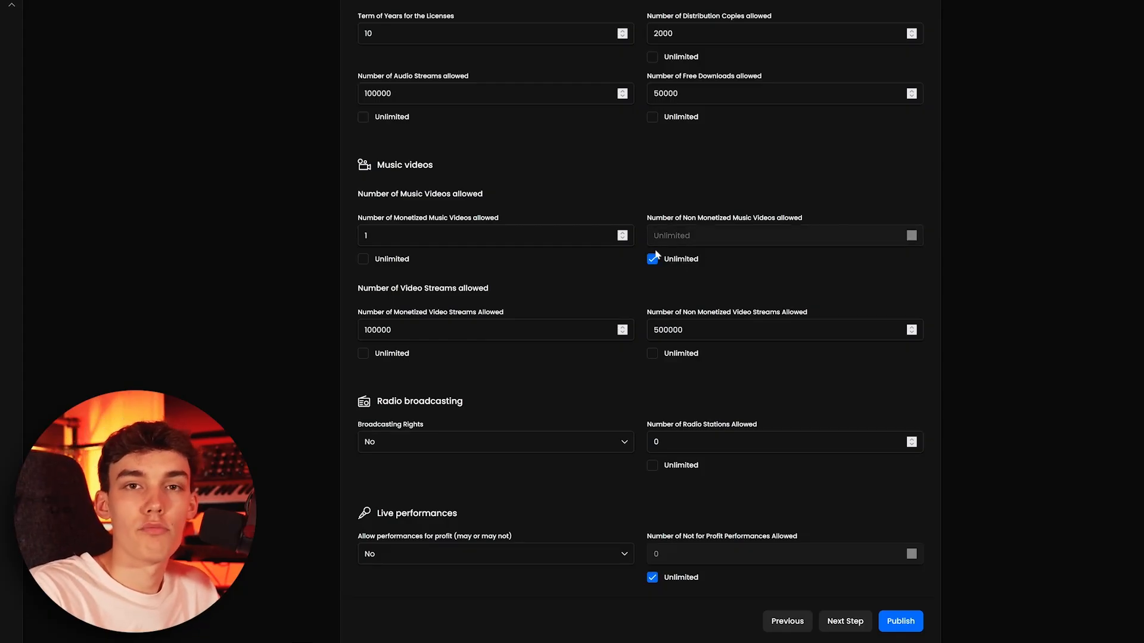
Review the contract's audio stream limit, distribution copies limit and license term in years.
{"action": "scroll", "coordinate": [685, 251], "scroll_direction": "up", "scroll_amount": 3}
{"action": "left_click_drag", "start_coordinate": [434, 236], "coordinate": [308, 222]}
{"action": "left_click", "coordinate": [577, 306]}
{"action": "left_click_drag", "start_coordinate": [702, 177], "coordinate": [613, 175]}
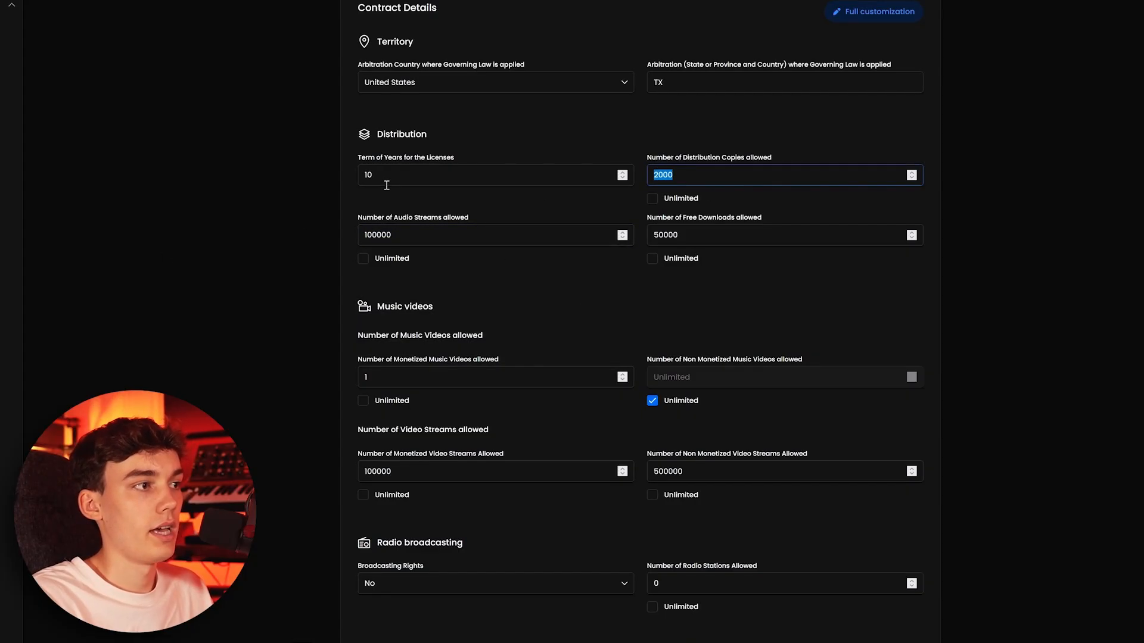
{"action": "left_click_drag", "start_coordinate": [386, 174], "coordinate": [345, 174]}
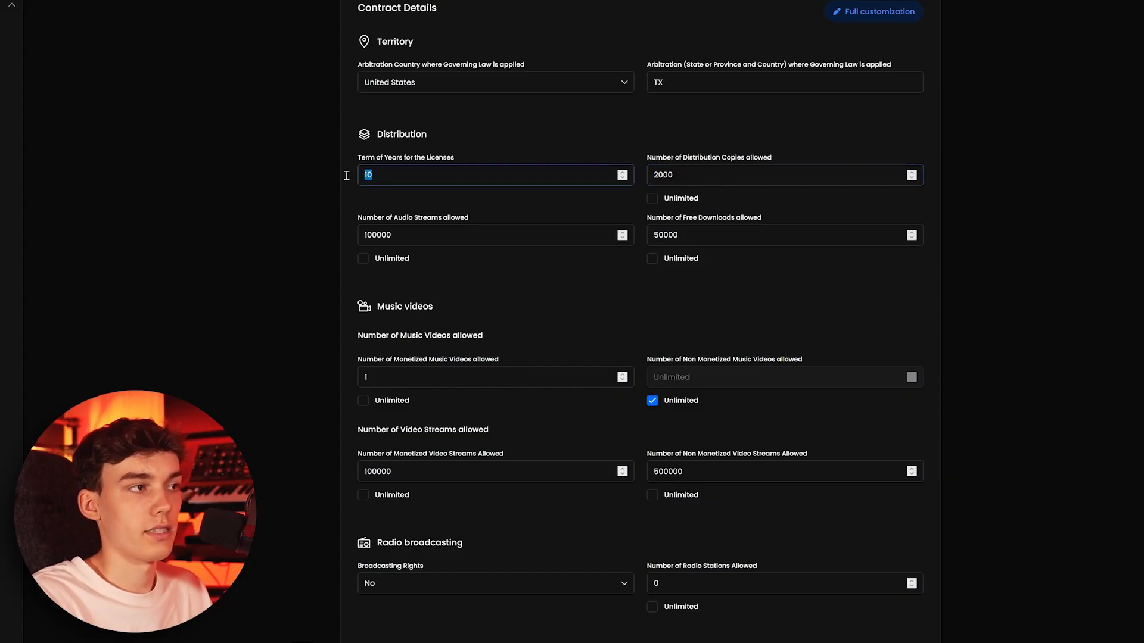
{"action": "left_click", "coordinate": [482, 495]}
{"action": "scroll", "coordinate": [474, 483], "scroll_direction": "down", "scroll_amount": 2}
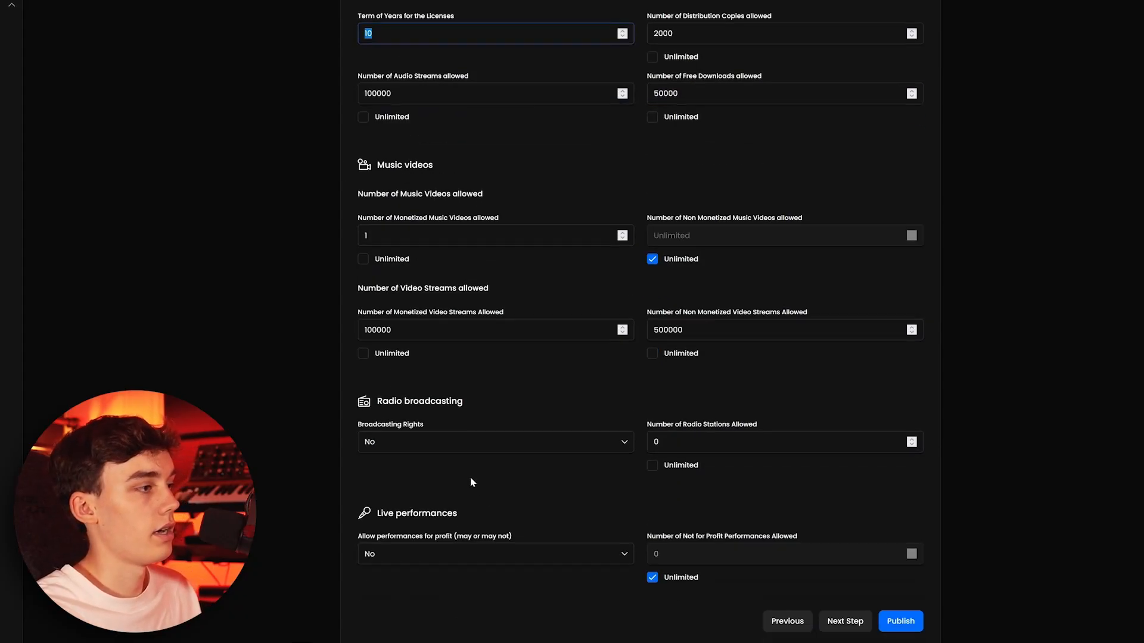
Check the radio broadcasting settings and keep performances for profit set to No.
{"action": "left_click", "coordinate": [460, 442]}
{"action": "left_click", "coordinate": [462, 444]}
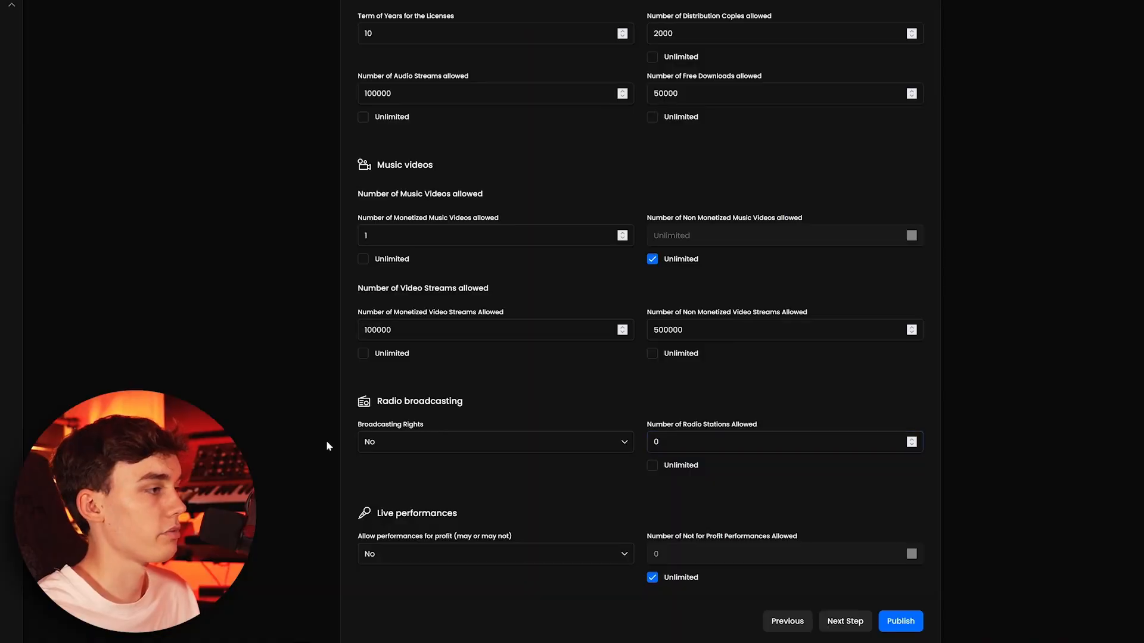
{"action": "left_click", "coordinate": [417, 442]}
{"action": "left_click", "coordinate": [693, 438]}
{"action": "double_click", "coordinate": [694, 438]}
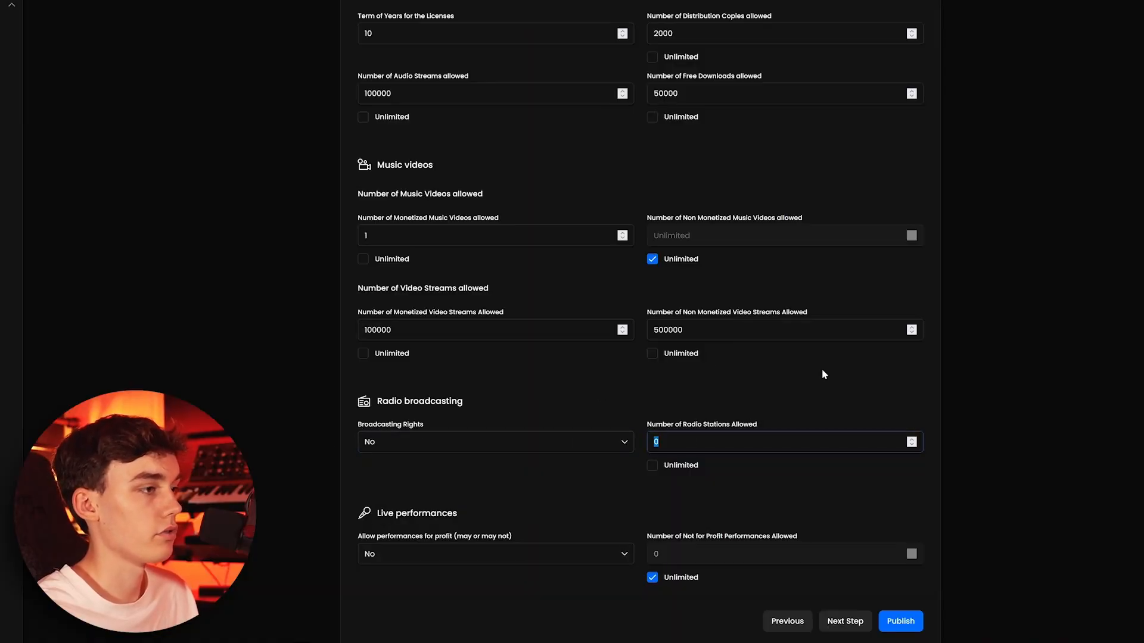
{"action": "left_click", "coordinate": [747, 415]}
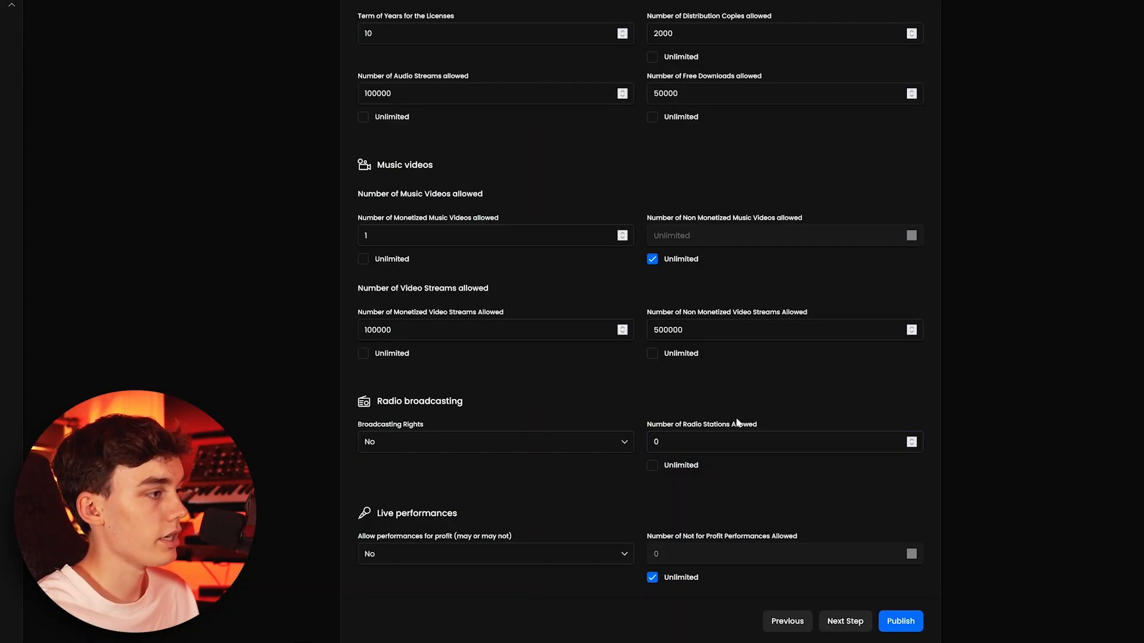
{"action": "left_click", "coordinate": [416, 556]}
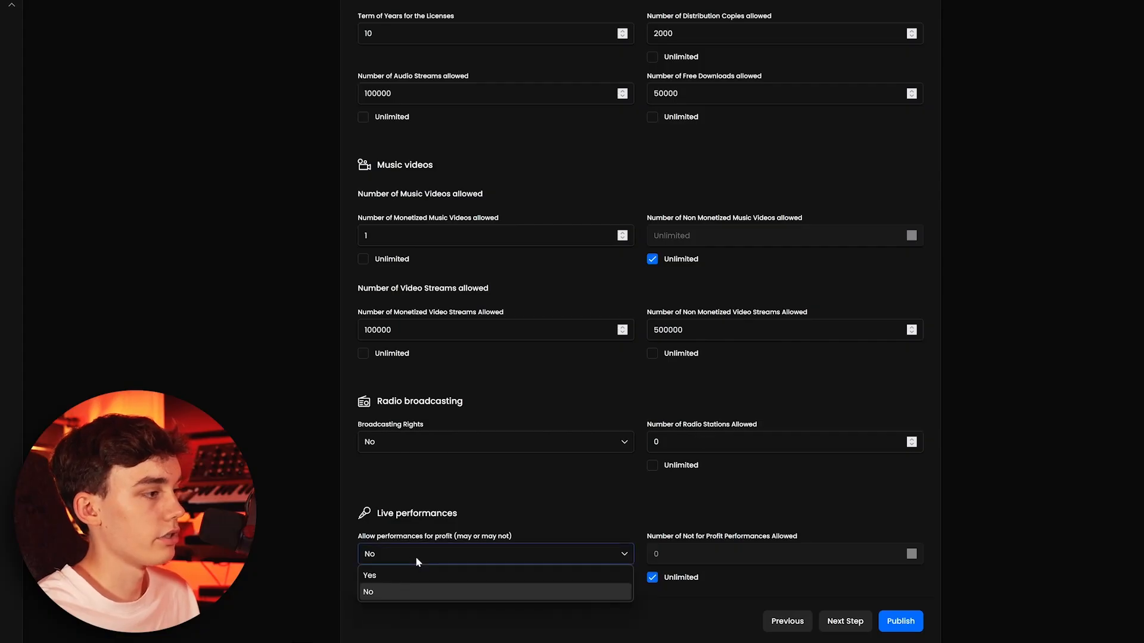
{"action": "left_click", "coordinate": [388, 592]}
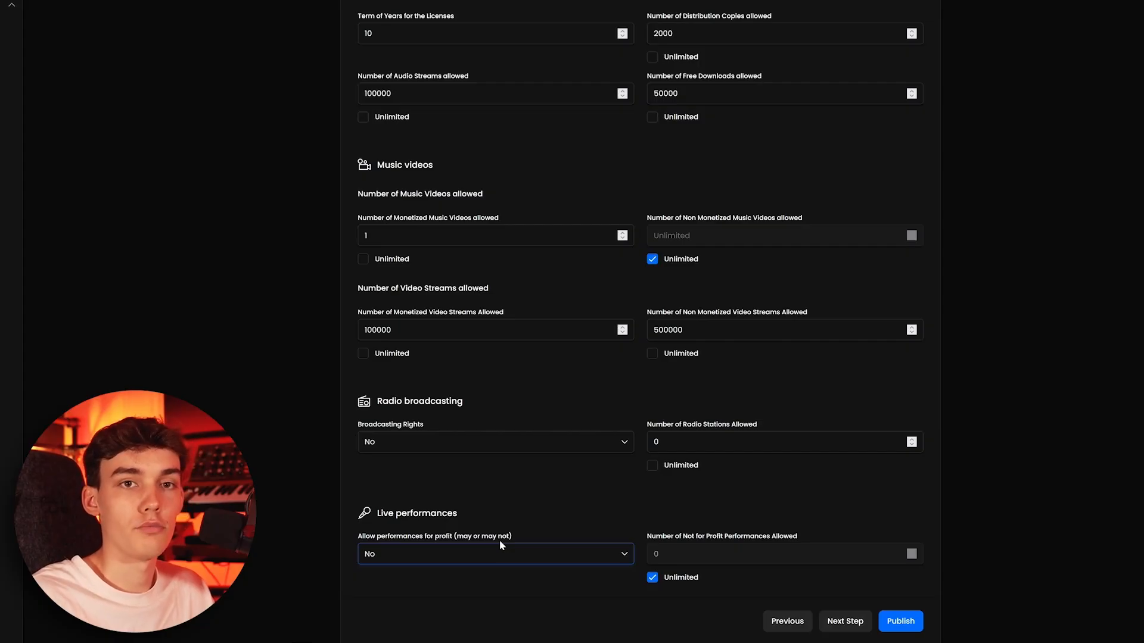
Apply the Basic contract to the "Travis Scott Type Beat "Effect"" track and publish the contract.
{"action": "scroll", "coordinate": [630, 460], "scroll_direction": "up", "scroll_amount": 3}
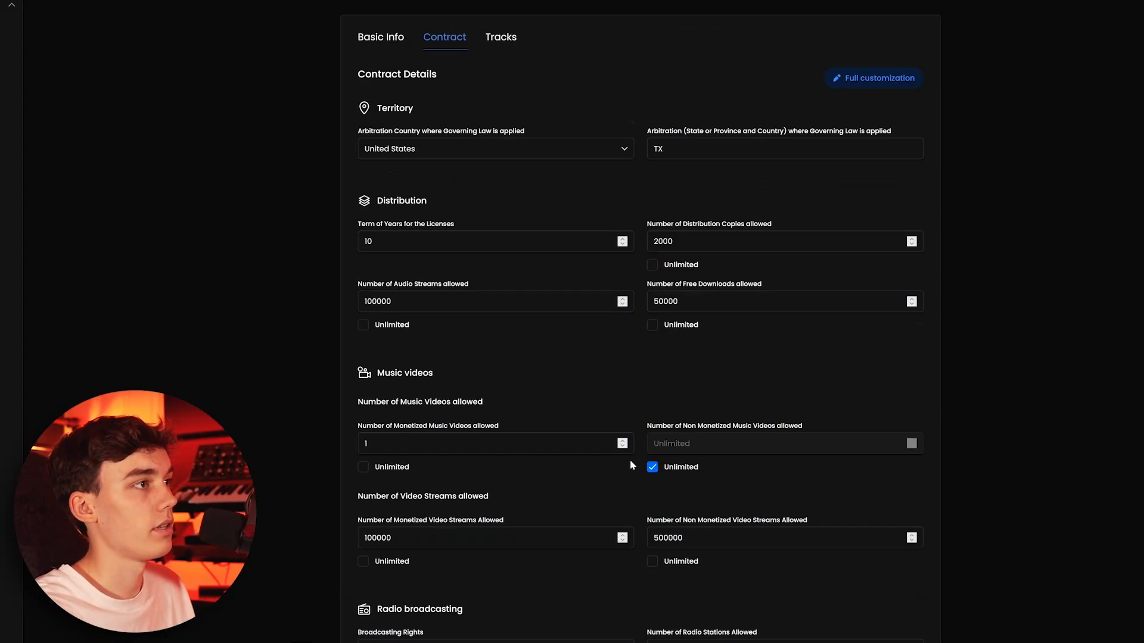
{"action": "left_click", "coordinate": [501, 37]}
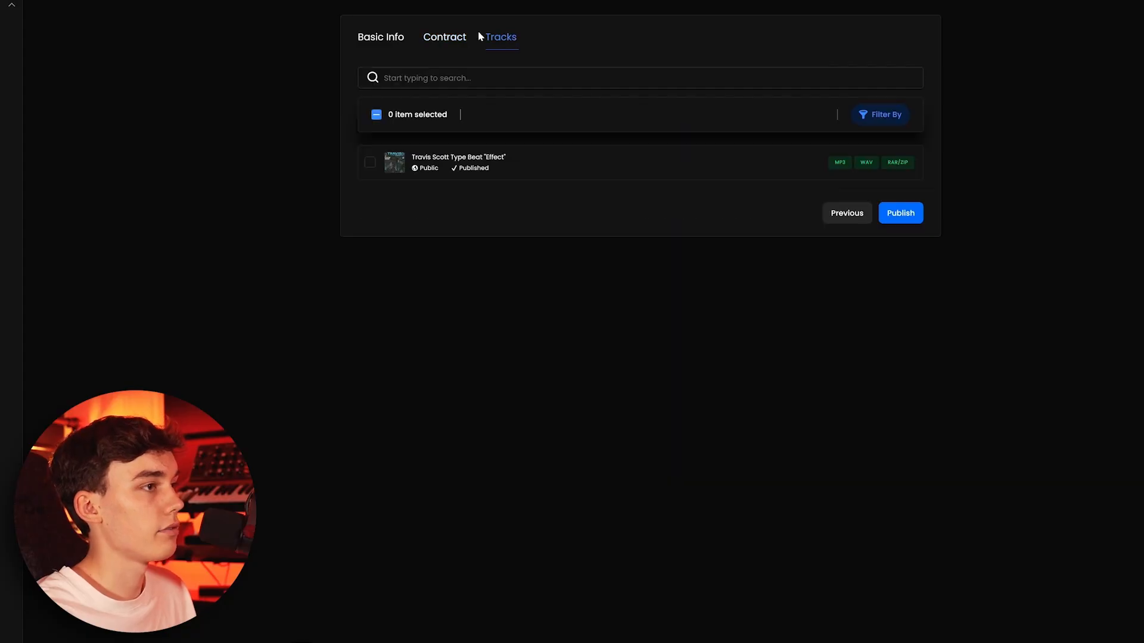
{"action": "left_click", "coordinate": [370, 165]}
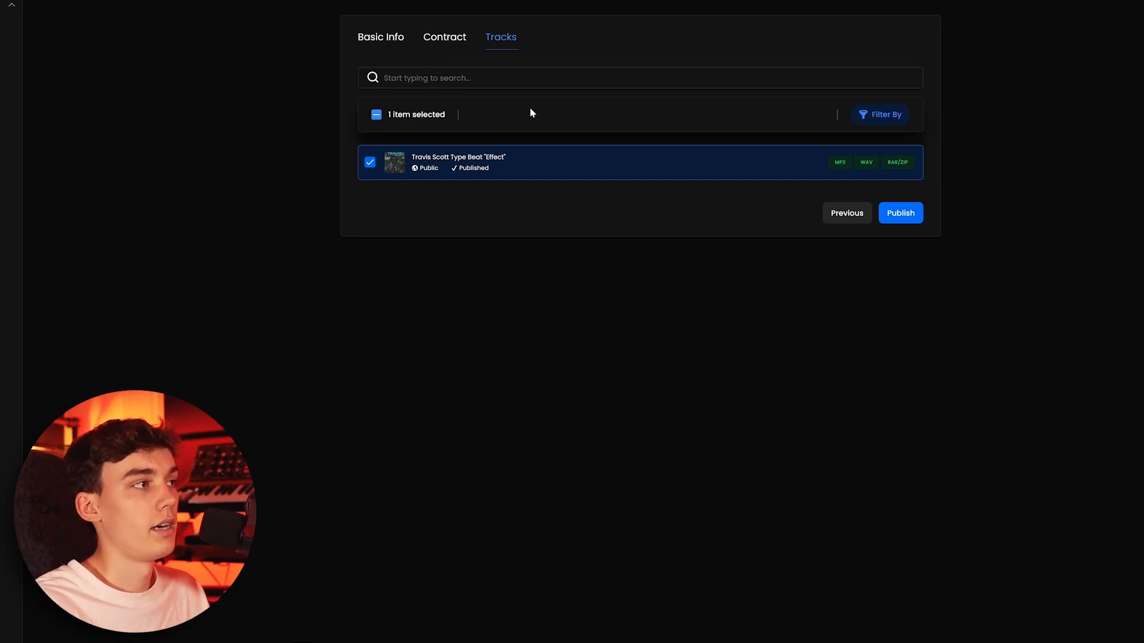
{"action": "left_click", "coordinate": [910, 214]}
{"action": "left_click", "coordinate": [665, 339]}
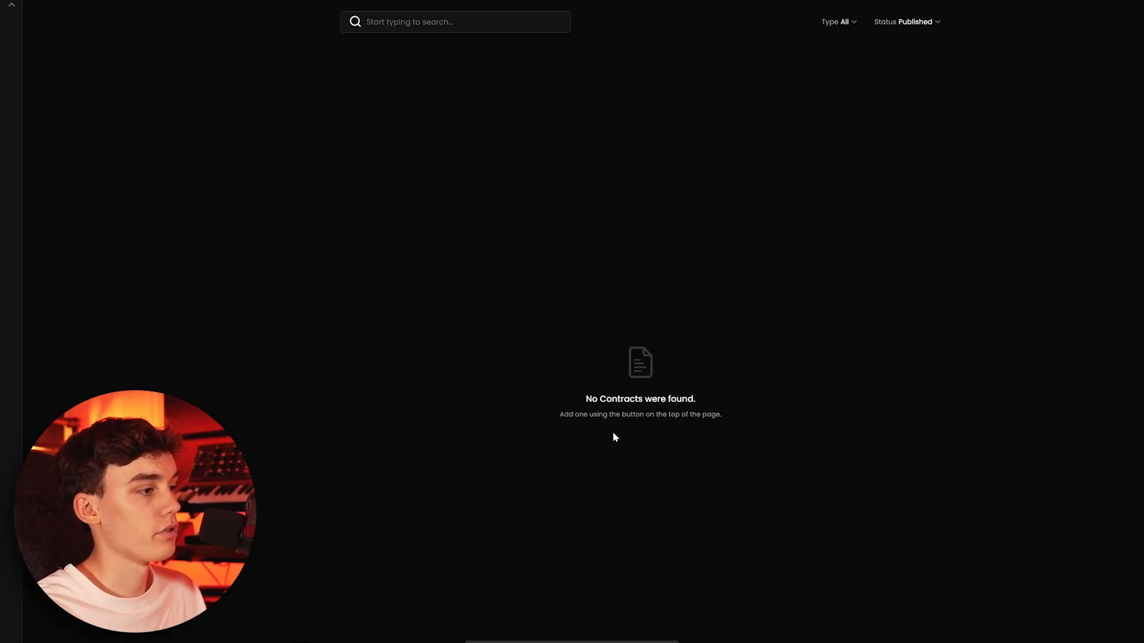
Reload the contracts list and show contracts of all statuses.
{"action": "key", "text": "F5"}
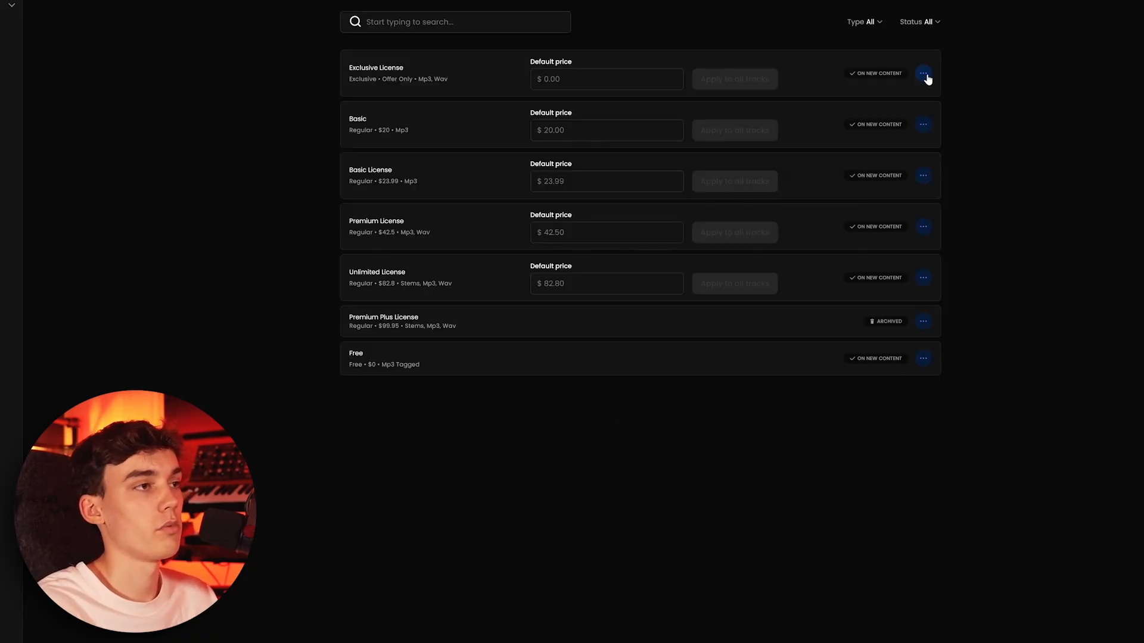
{"action": "left_click", "coordinate": [920, 21]}
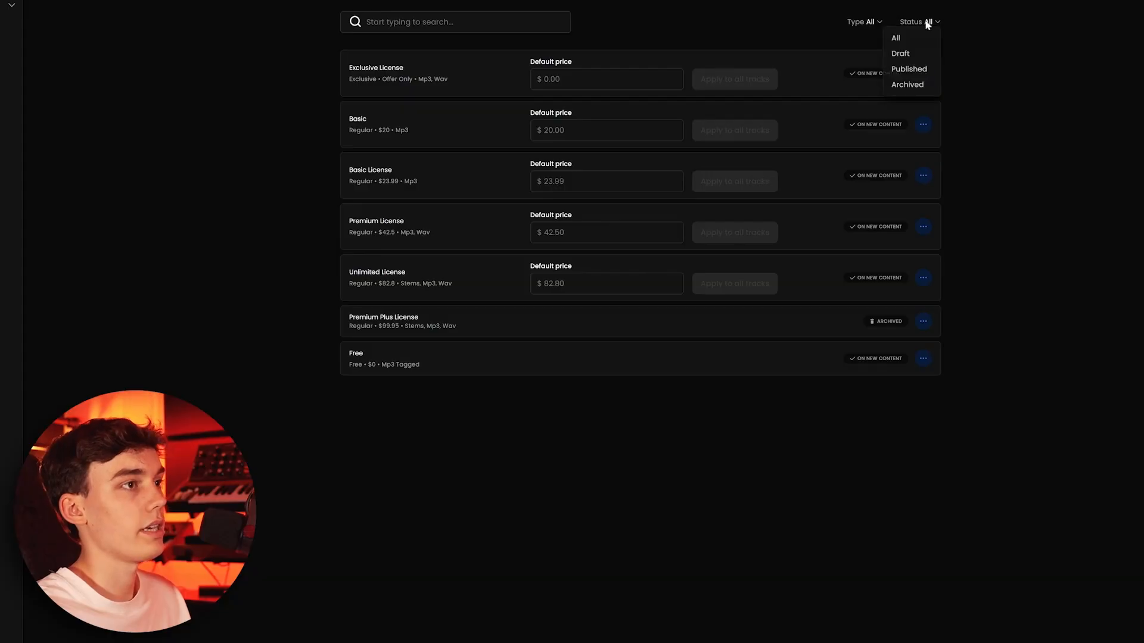
{"action": "left_click", "coordinate": [912, 40]}
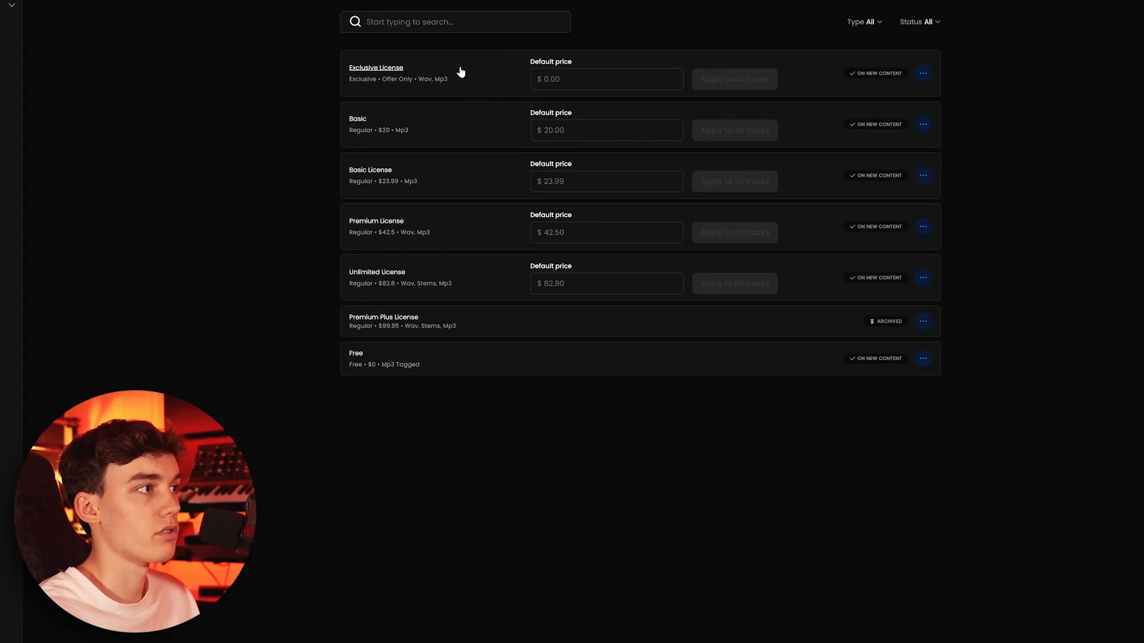
Archive the Exclusive License contract and confirm the action.
{"action": "left_click", "coordinate": [923, 73]}
{"action": "left_click", "coordinate": [898, 125]}
{"action": "left_click", "coordinate": [635, 323]}
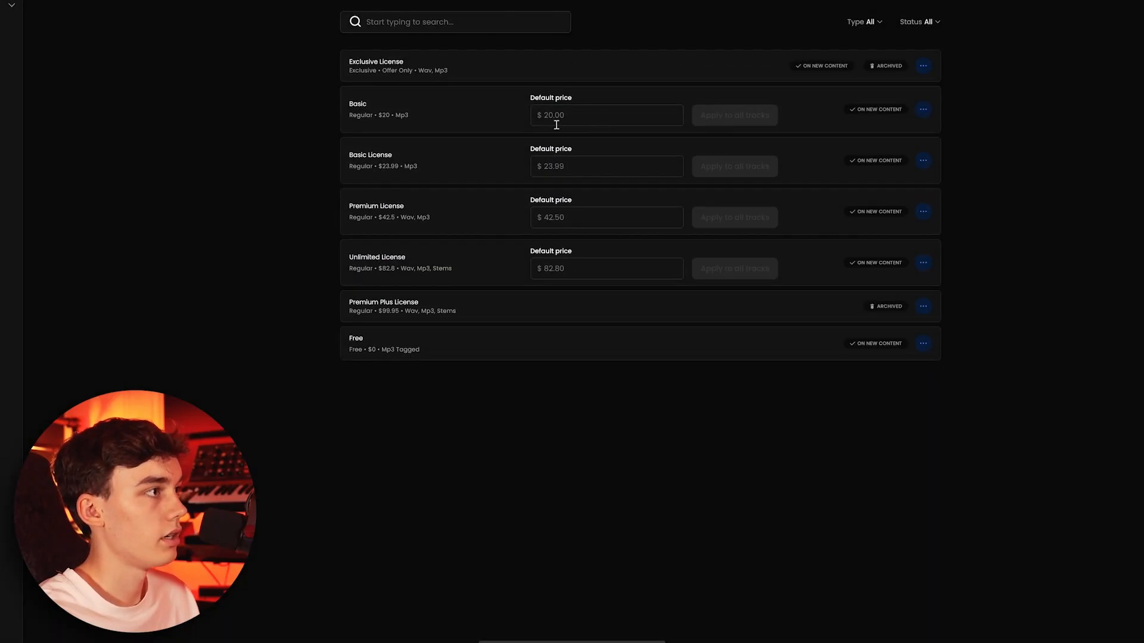
Archive the Basic License and Premium License contracts, confirming each action.
{"action": "left_click", "coordinate": [923, 161]}
{"action": "left_click", "coordinate": [899, 213]}
{"action": "left_click", "coordinate": [643, 324]}
{"action": "left_click", "coordinate": [928, 195]}
{"action": "left_click", "coordinate": [887, 247]}
{"action": "left_click", "coordinate": [641, 325]}
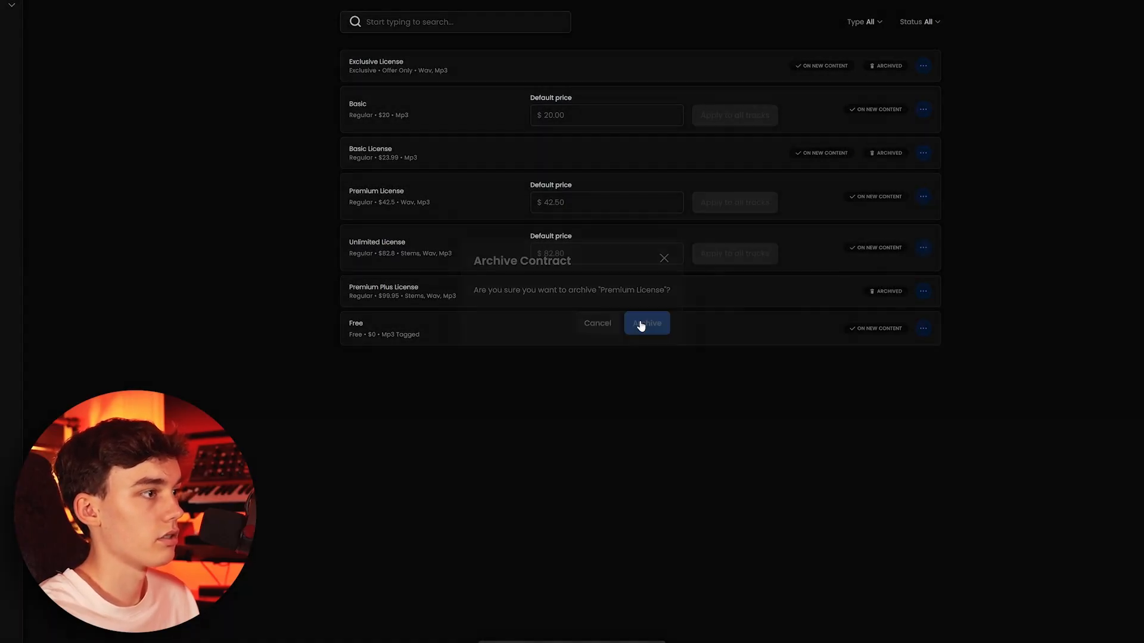
Archive the Unlimited License and Free contracts and confirm.
{"action": "left_click", "coordinate": [924, 234]}
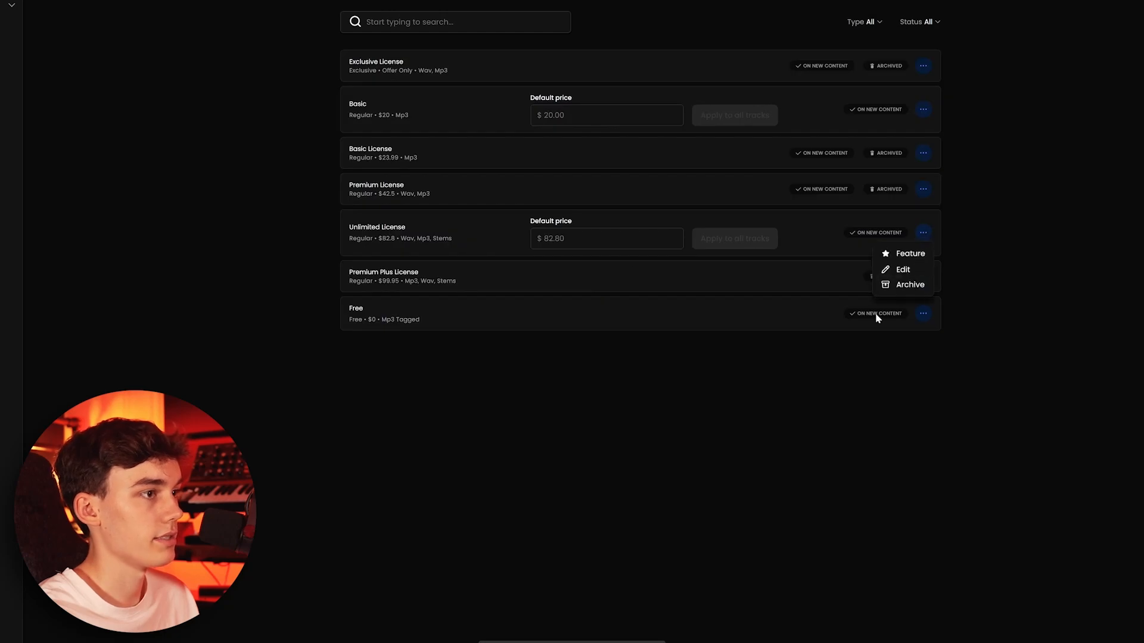
{"action": "left_click", "coordinate": [887, 287]}
{"action": "left_click", "coordinate": [647, 323]}
Set the Basic contract's default price to $22 and apply it to all tracks.
{"action": "left_click", "coordinate": [588, 111]}
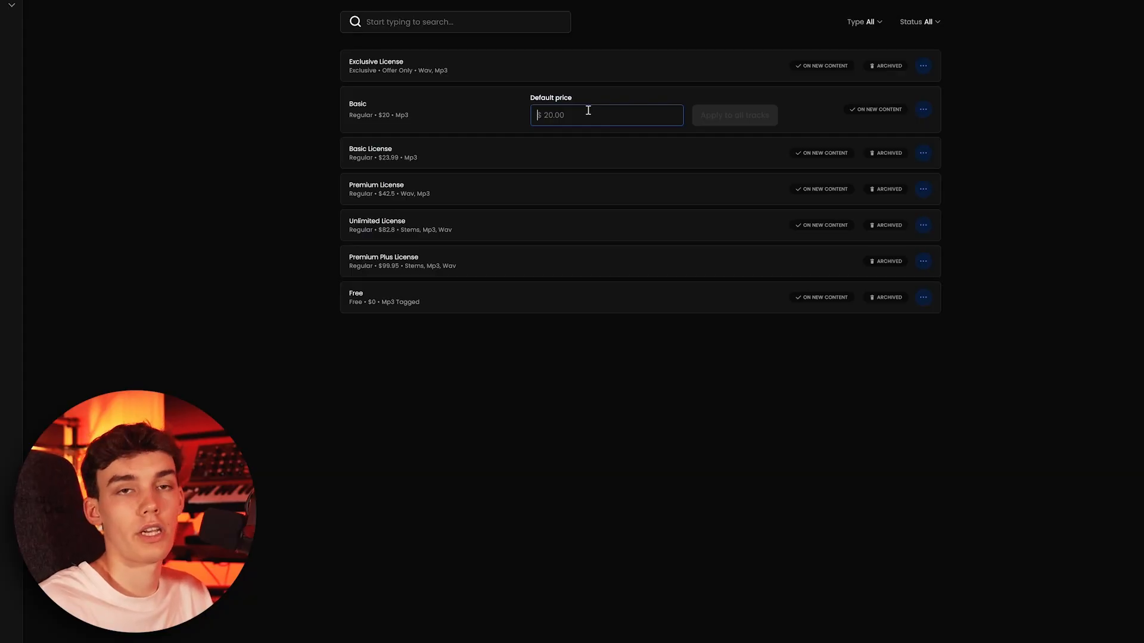
{"action": "left_click_drag", "start_coordinate": [531, 99], "coordinate": [599, 89]}
{"action": "left_click", "coordinate": [563, 122]}
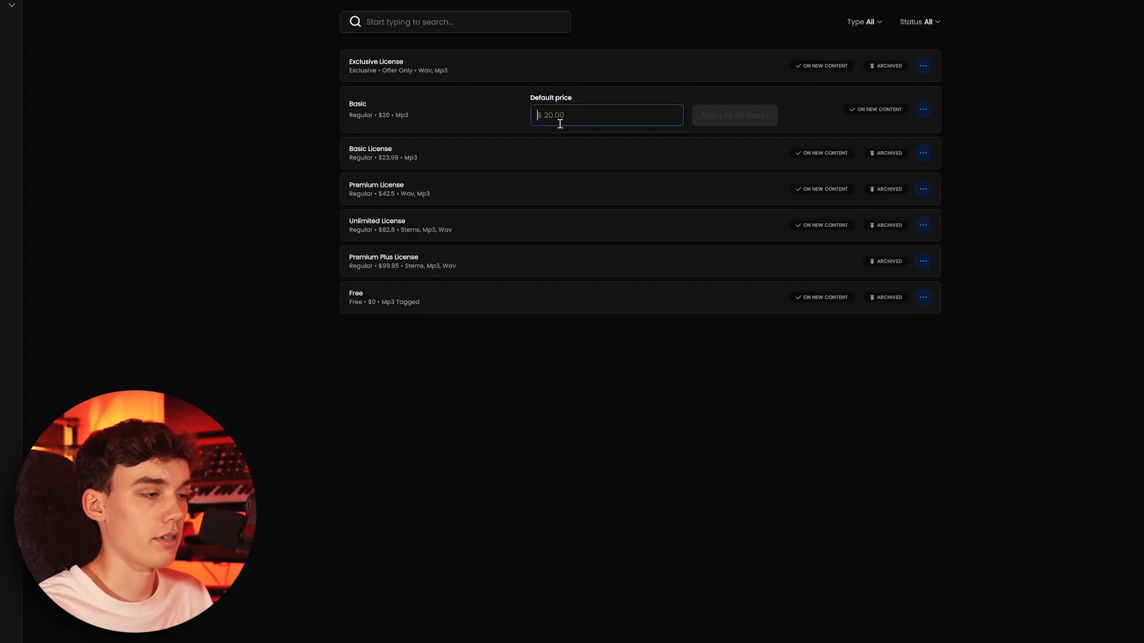
{"action": "type", "text": "220"}
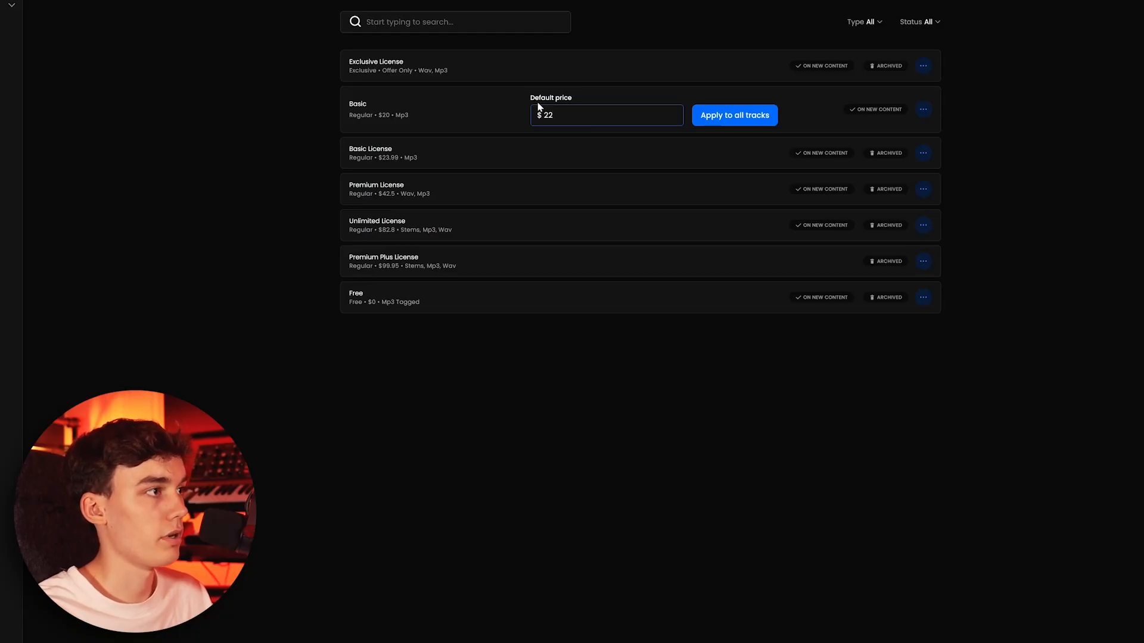
{"action": "left_click", "coordinate": [728, 115]}
{"action": "left_click", "coordinate": [663, 348]}
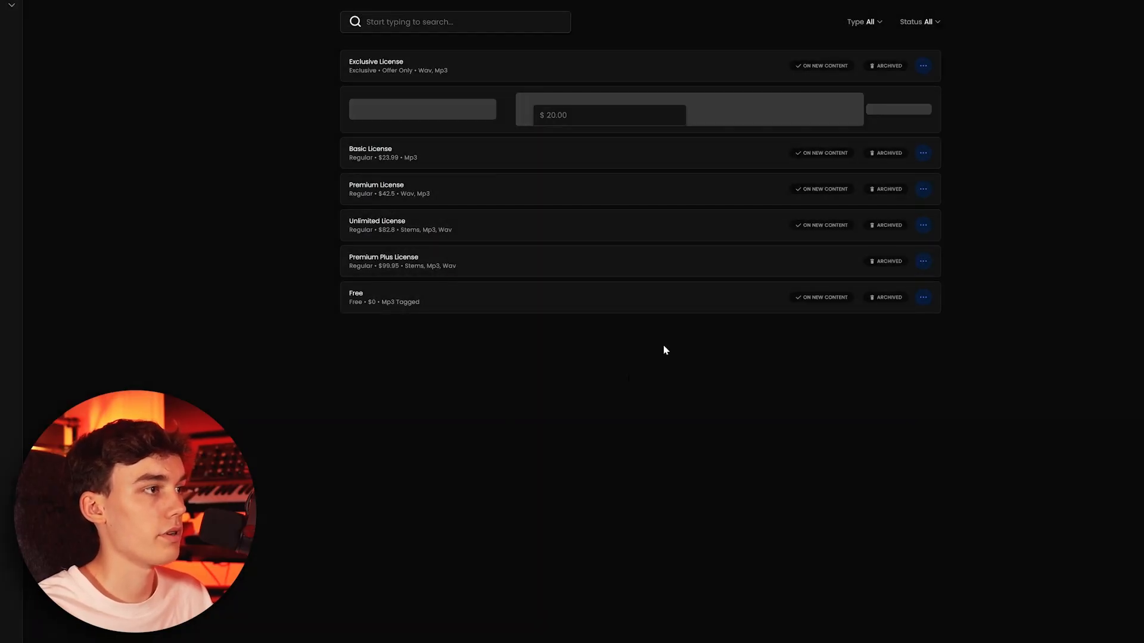
Show contracts of all statuses, set the Basic contract's default price to $20 and apply it to all tracks.
{"action": "left_click", "coordinate": [921, 25]}
{"action": "left_click", "coordinate": [909, 38]}
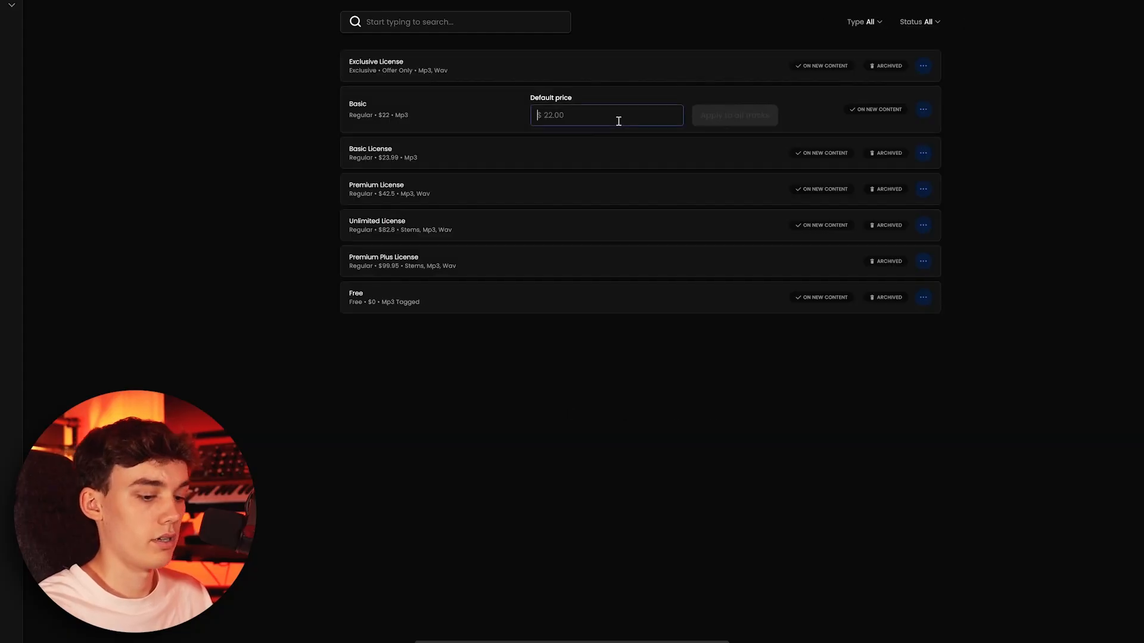
{"action": "type", "text": "20"}
{"action": "left_click", "coordinate": [737, 115]}
{"action": "left_click", "coordinate": [666, 346]}
Create a new non-exclusive contract and title it "Premium".
{"action": "left_click", "coordinate": [900, 22]}
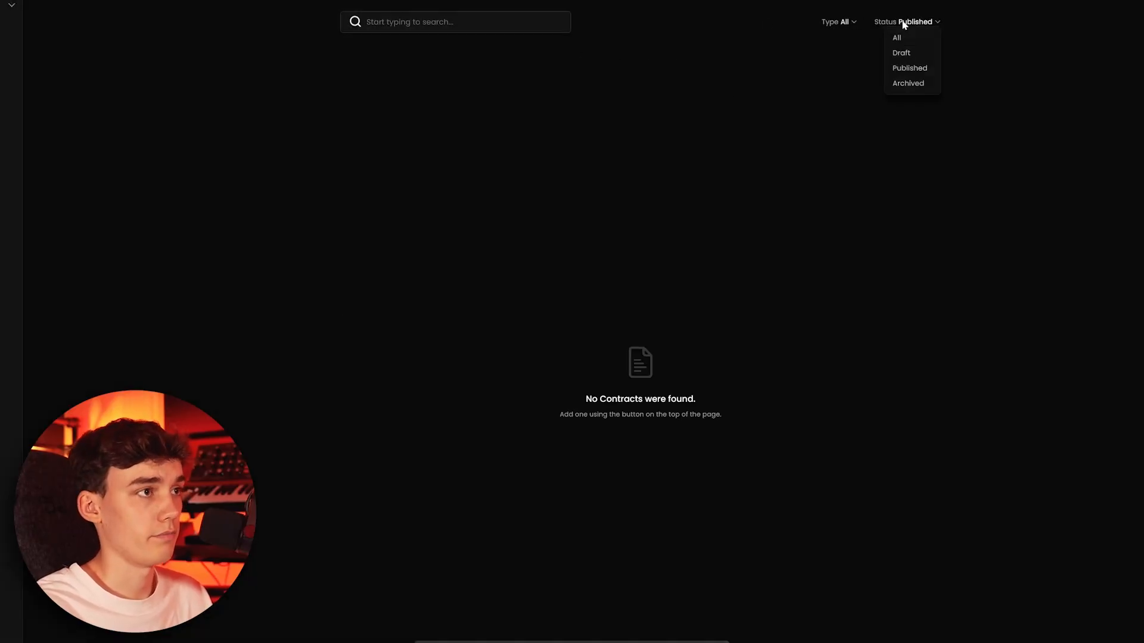
{"action": "left_click", "coordinate": [1083, 79]}
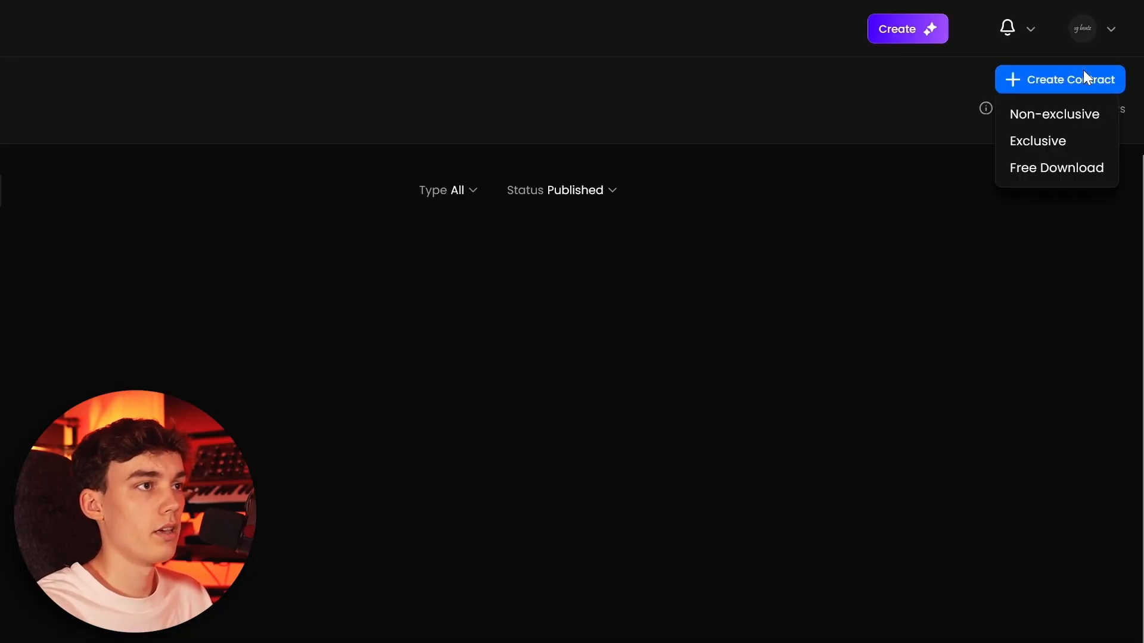
{"action": "left_click", "coordinate": [1083, 118]}
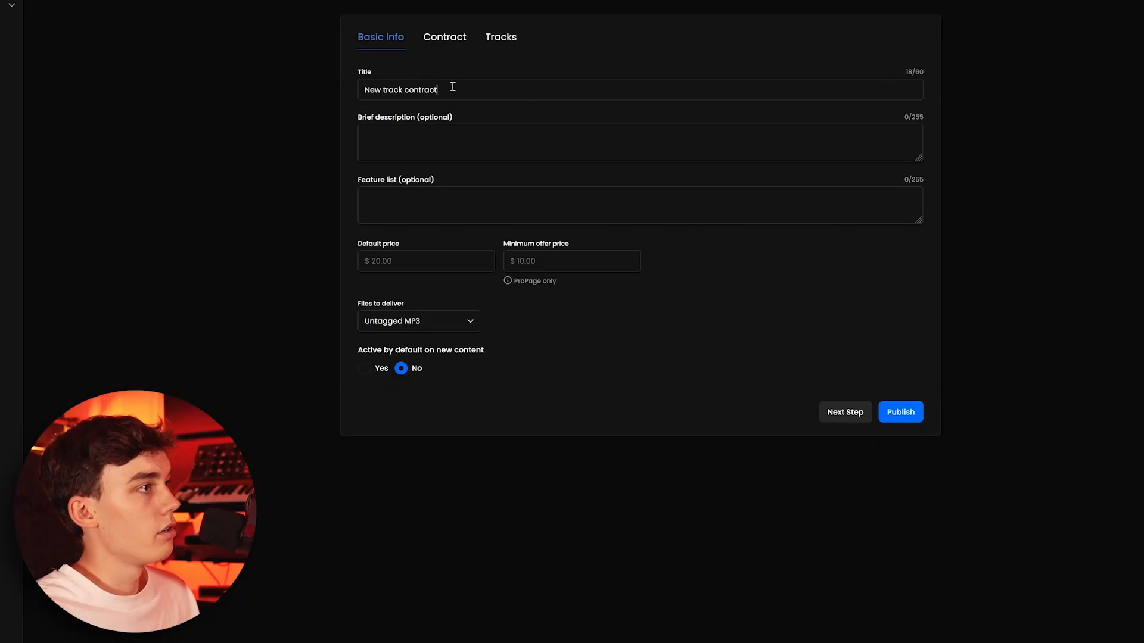
{"action": "triple_click", "coordinate": [453, 87]}
{"action": "type", "text": "Premium"}
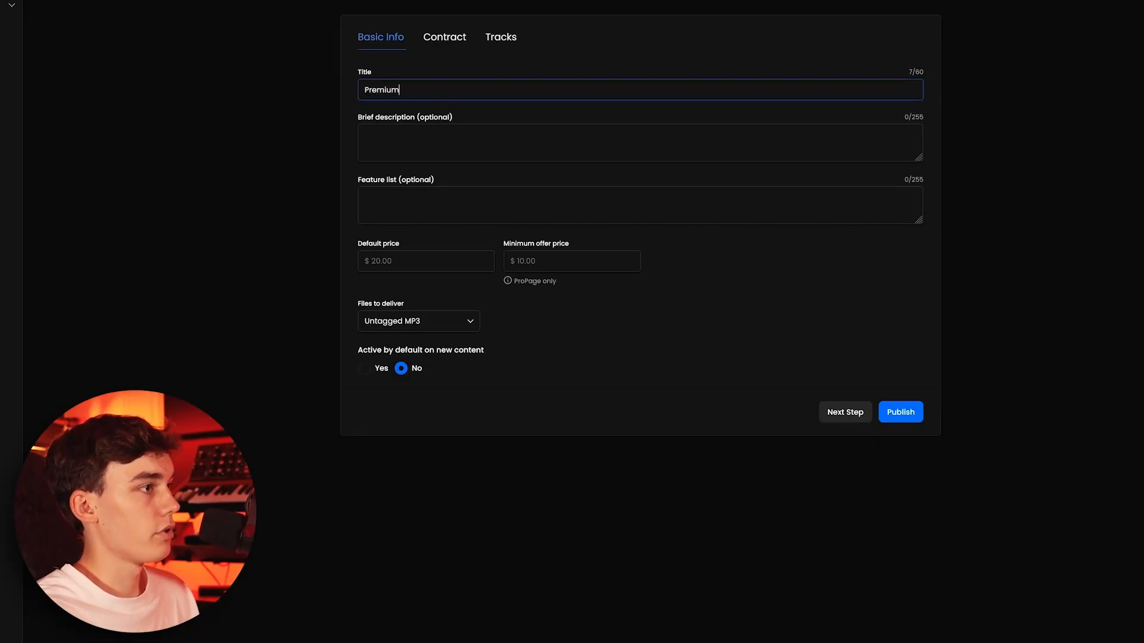
Set the Premium contract to deliver MP3 + WAV, be active by default on new content, and have a $35 default price.
{"action": "left_click", "coordinate": [387, 327]}
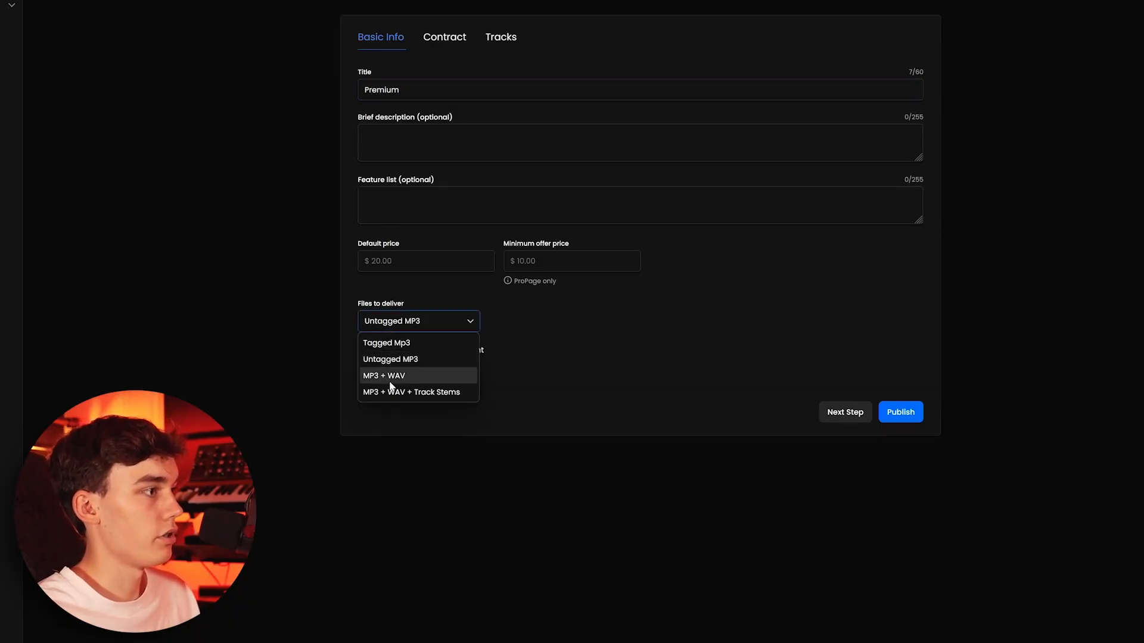
{"action": "left_click", "coordinate": [392, 380]}
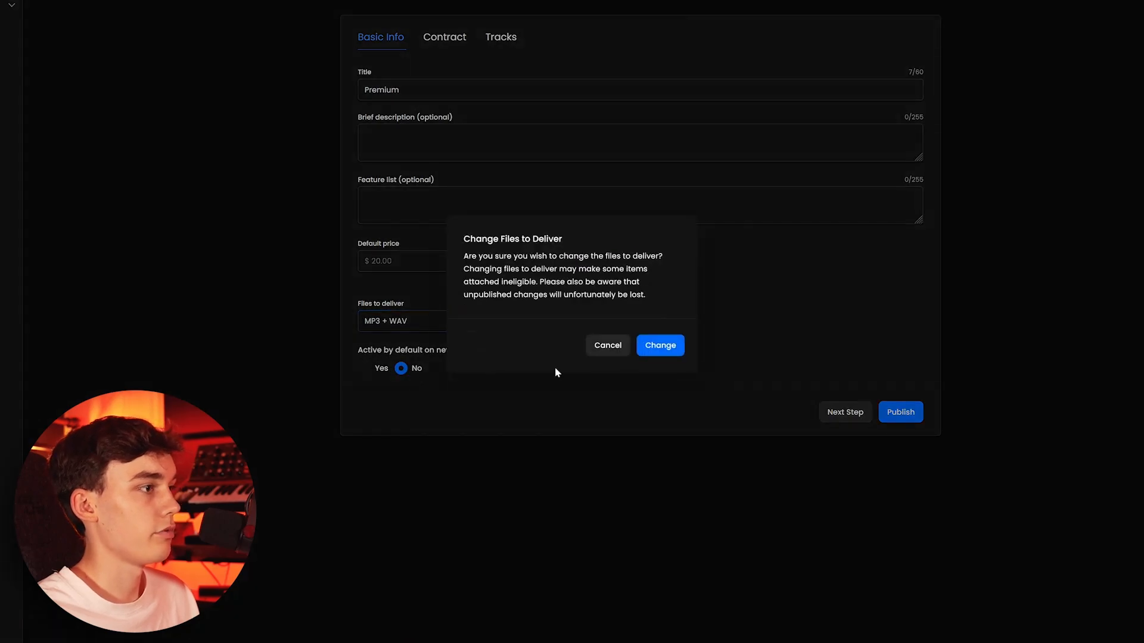
{"action": "left_click", "coordinate": [655, 342]}
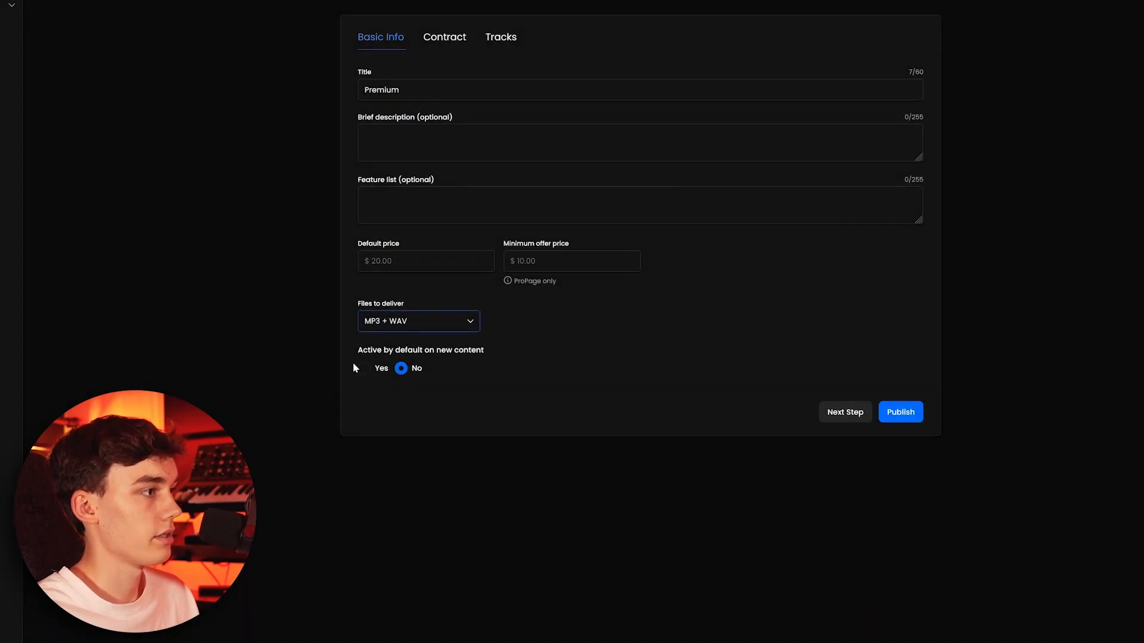
{"action": "left_click", "coordinate": [378, 368]}
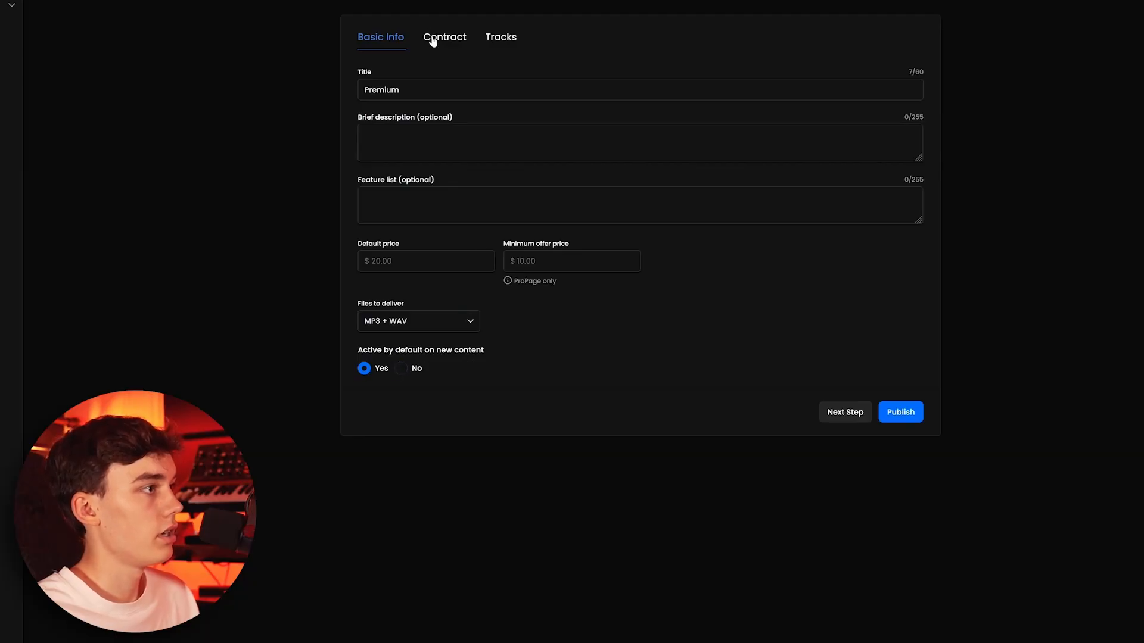
{"action": "left_click", "coordinate": [409, 260]}
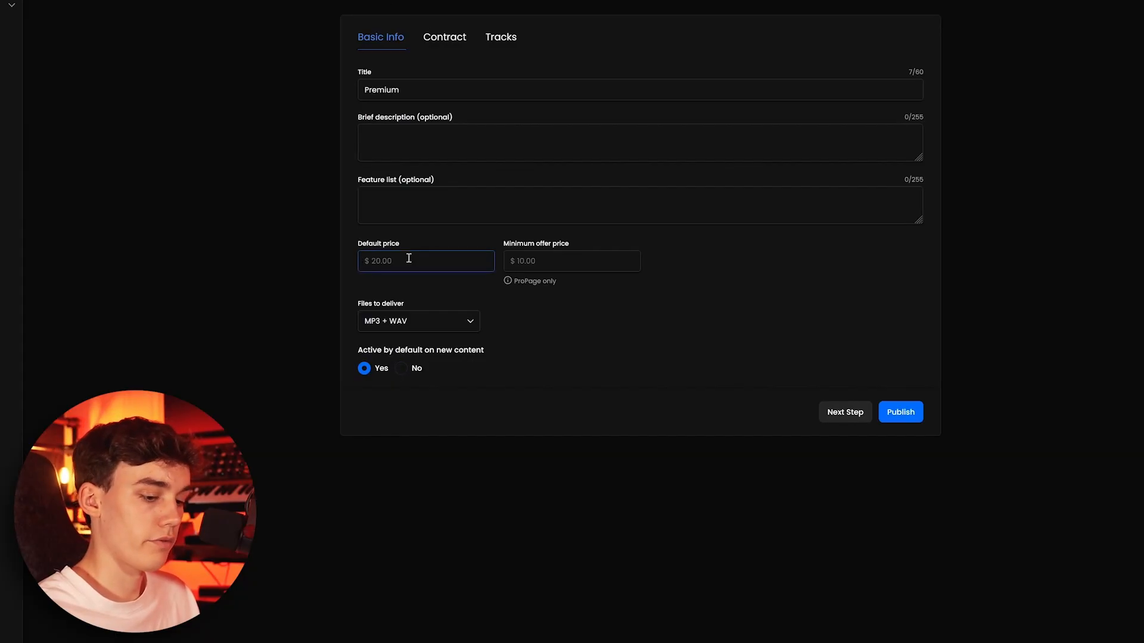
{"action": "type", "text": "35"}
Set the number of audio streams allowed in the Premium contract details to 250000.
{"action": "left_click", "coordinate": [430, 34]}
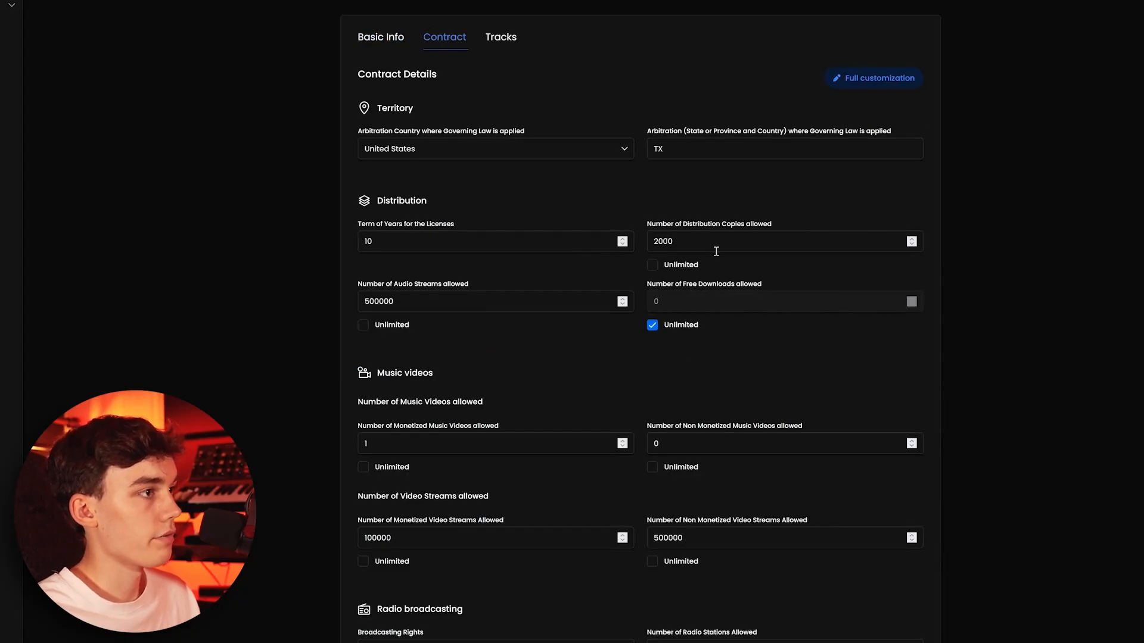
{"action": "scroll", "coordinate": [373, 298], "scroll_direction": "down", "scroll_amount": 3}
{"action": "left_click", "coordinate": [369, 159]}
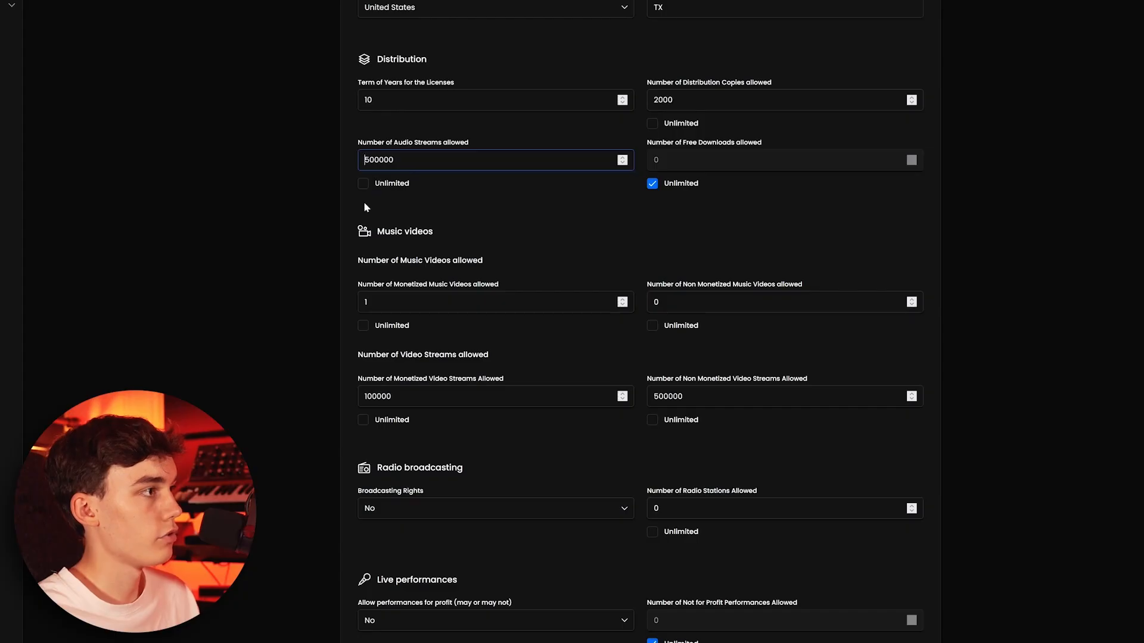
{"action": "key", "text": "Delete"}
{"action": "key", "text": "Delete"}
{"action": "key", "text": "Delete"}
{"action": "type", "text": "2"}
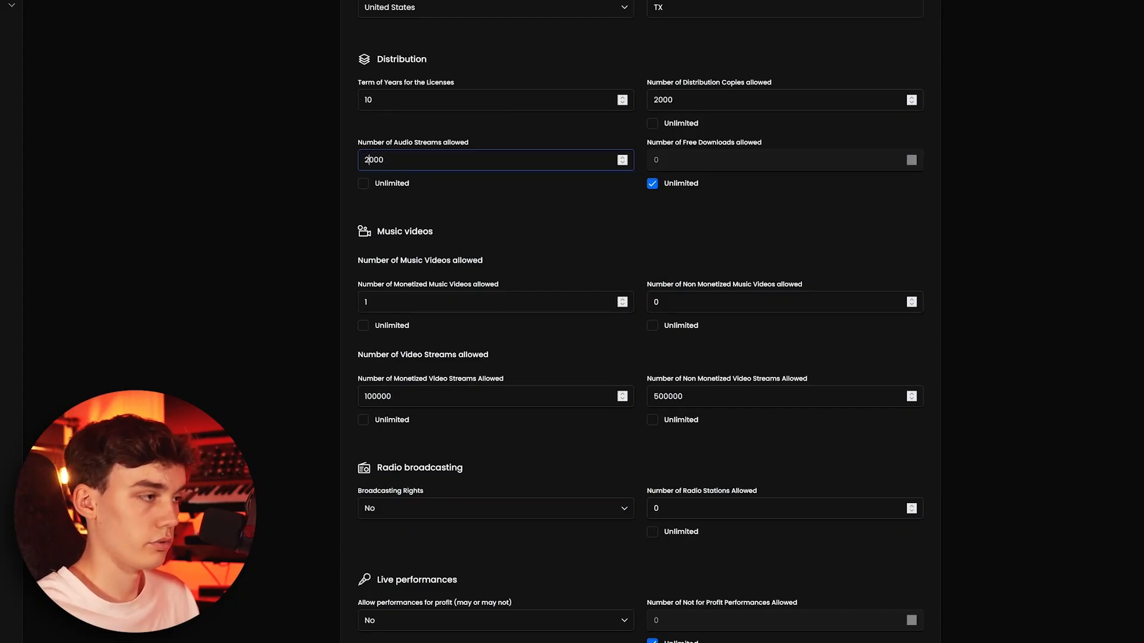
{"action": "left_click", "coordinate": [568, 229]}
Apply the Premium contract to the "Travis Scott Type Beat "Effect"" track and publish it, confirming the changes.
{"action": "scroll", "coordinate": [568, 229], "scroll_direction": "down", "scroll_amount": 1}
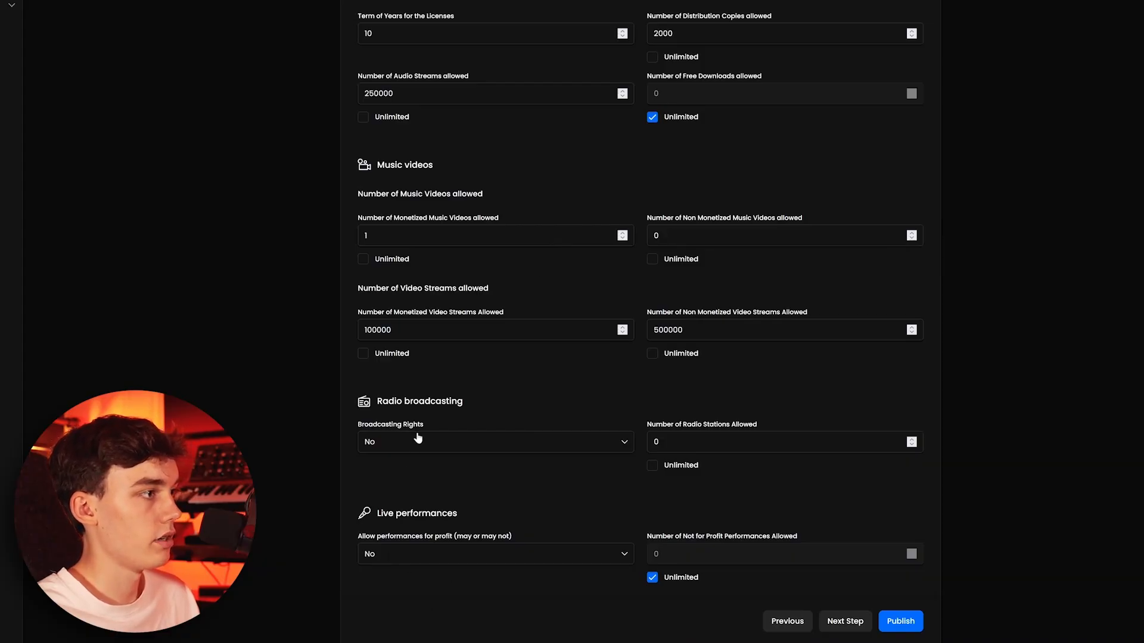
{"action": "scroll", "coordinate": [427, 387], "scroll_direction": "up", "scroll_amount": 3}
{"action": "scroll", "coordinate": [521, 420], "scroll_direction": "down", "scroll_amount": 3}
{"action": "left_click", "coordinate": [902, 621]}
{"action": "left_click", "coordinate": [370, 162]}
{"action": "left_click", "coordinate": [900, 214]}
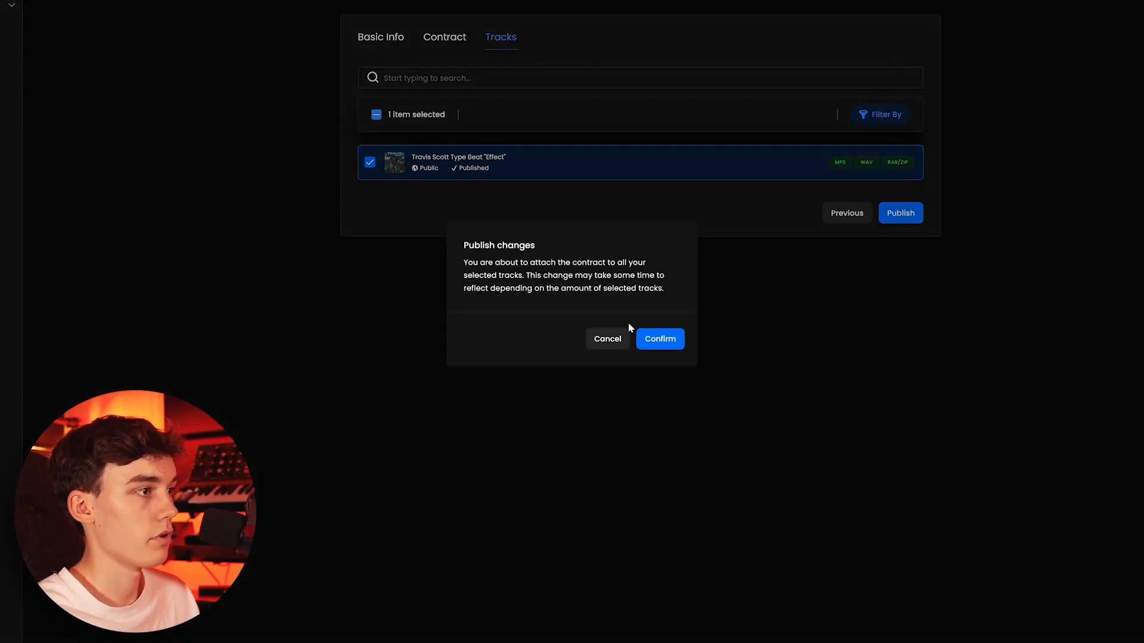
{"action": "left_click", "coordinate": [660, 339]}
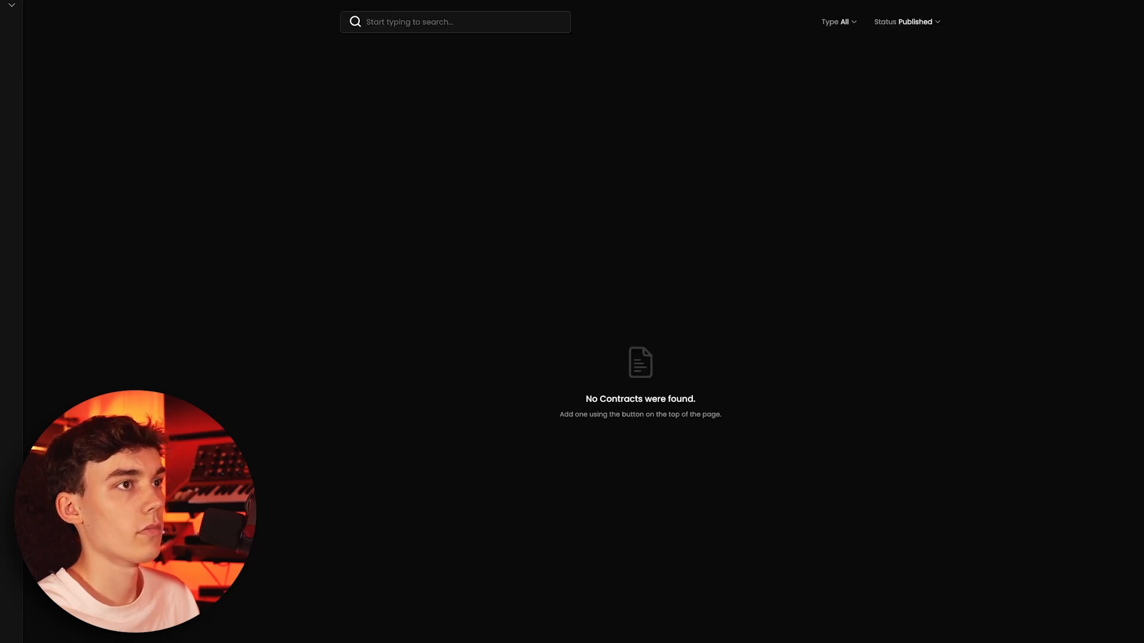
Create another non-exclusive contract and title it "Trackout".
{"action": "scroll", "coordinate": [1037, 238], "scroll_direction": "up", "scroll_amount": 3}
{"action": "left_click", "coordinate": [1057, 79]}
{"action": "left_click", "coordinate": [1036, 117]}
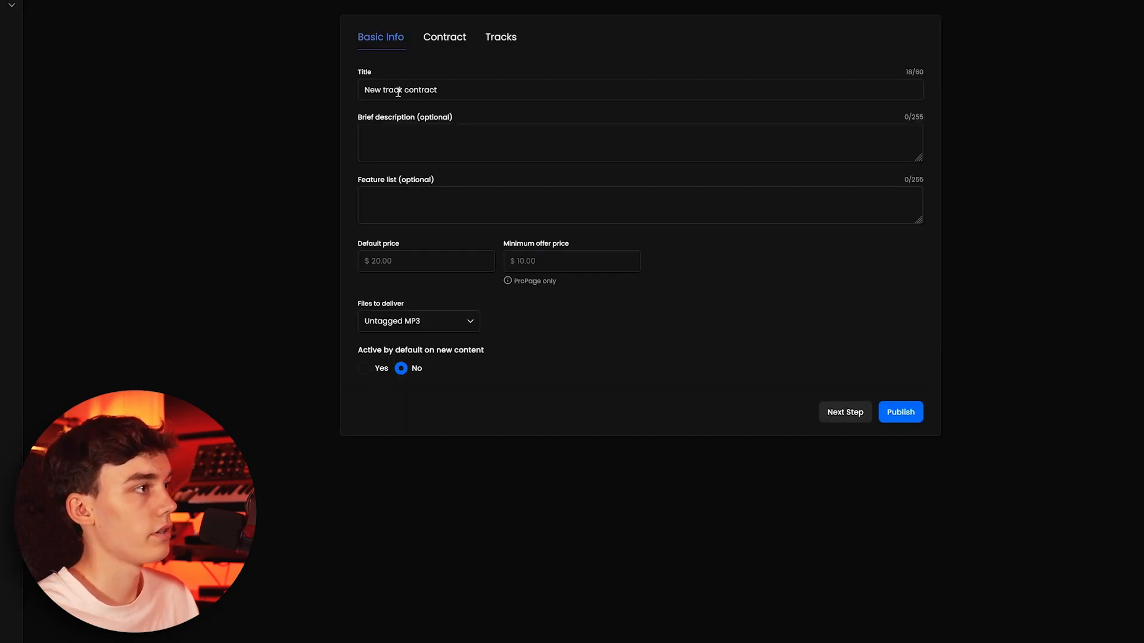
{"action": "left_click_drag", "start_coordinate": [477, 91], "coordinate": [217, 83]}
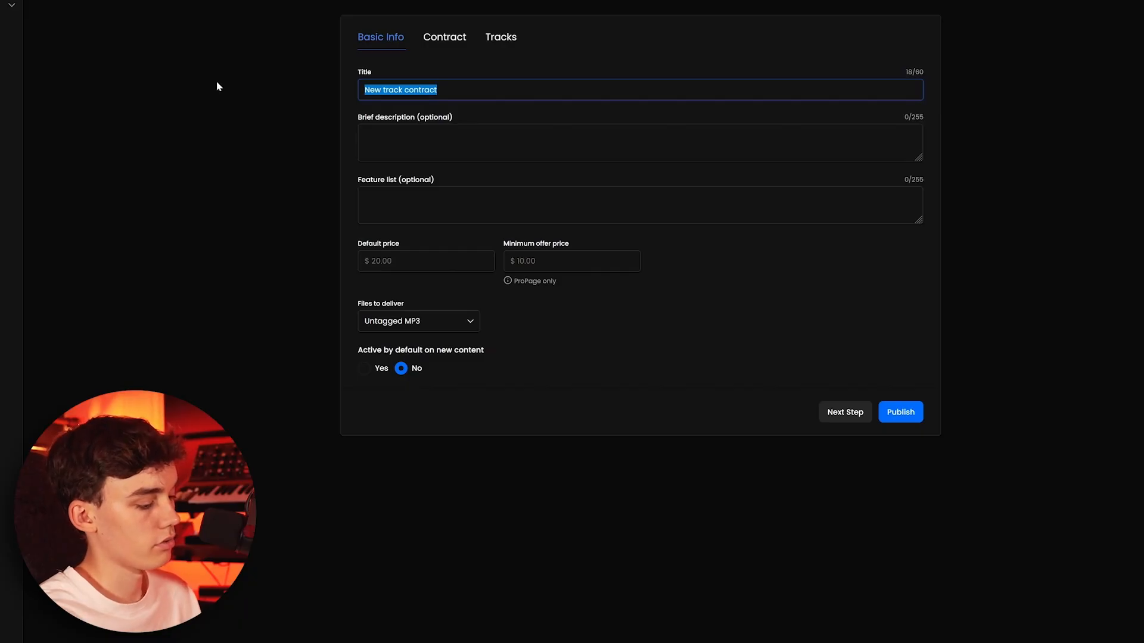
{"action": "type", "text": "Trackout"}
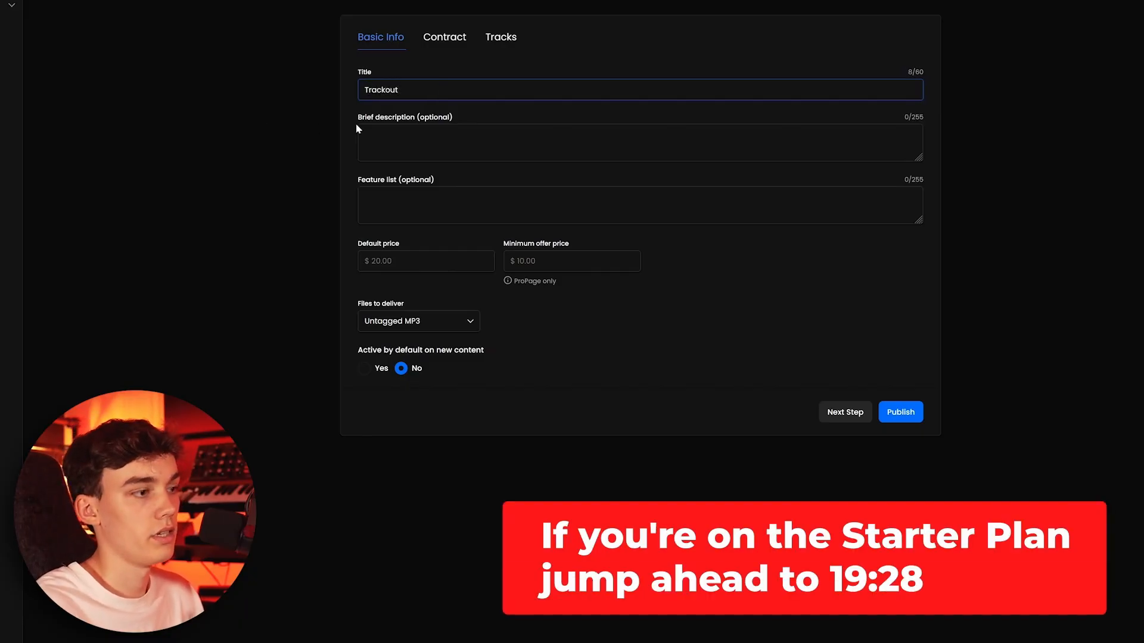
Set the Trackout contract to deliver MP3 + WAV + Track Stems, be active by default on new content, and have a $70 default price.
{"action": "left_click", "coordinate": [408, 322]}
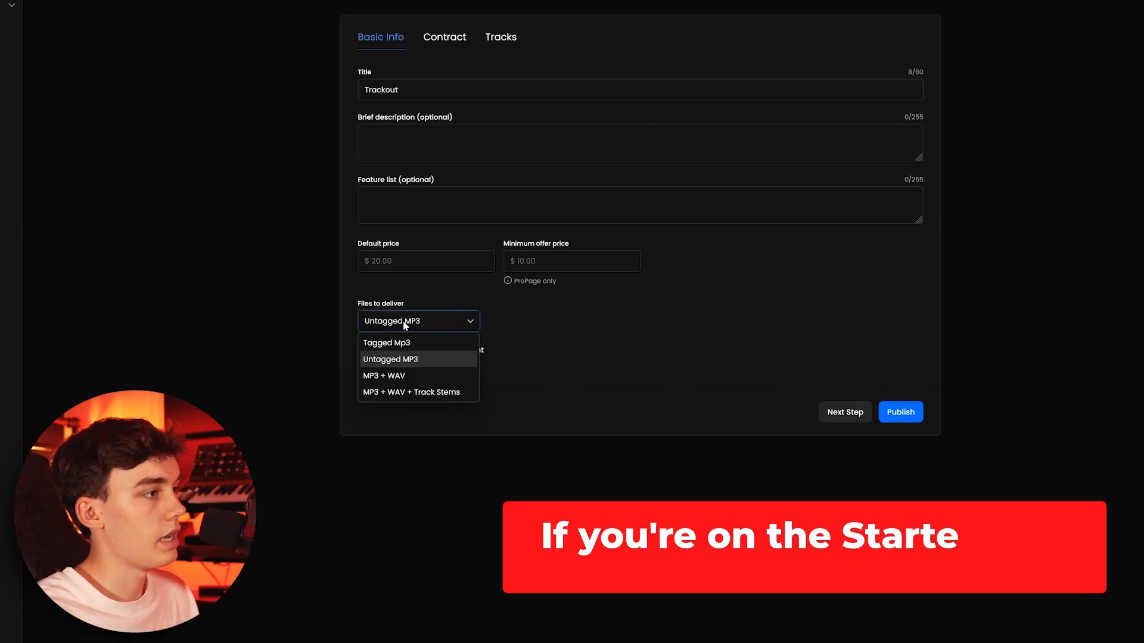
{"action": "left_click", "coordinate": [410, 393]}
{"action": "left_click", "coordinate": [663, 350]}
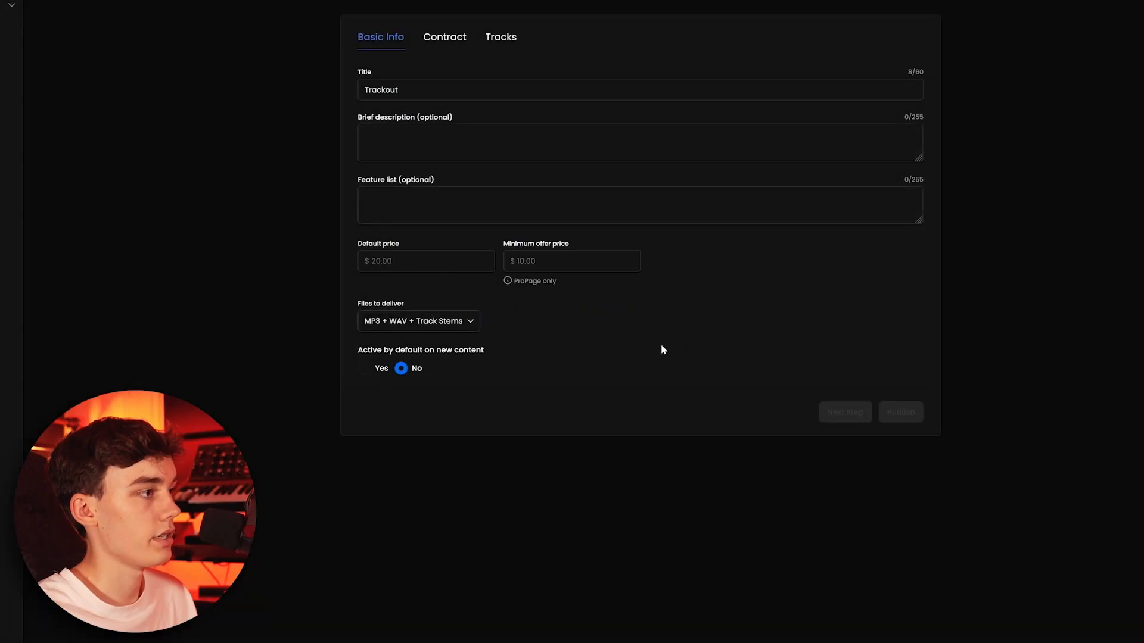
{"action": "left_click", "coordinate": [363, 368]}
{"action": "left_click", "coordinate": [410, 256]}
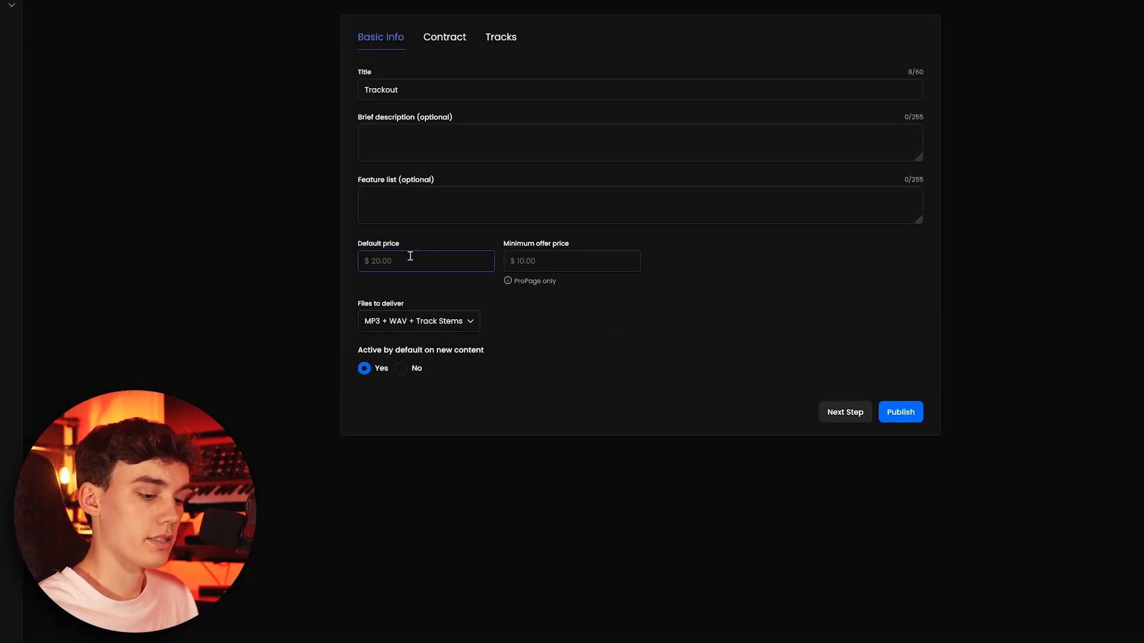
{"action": "type", "text": "15"}
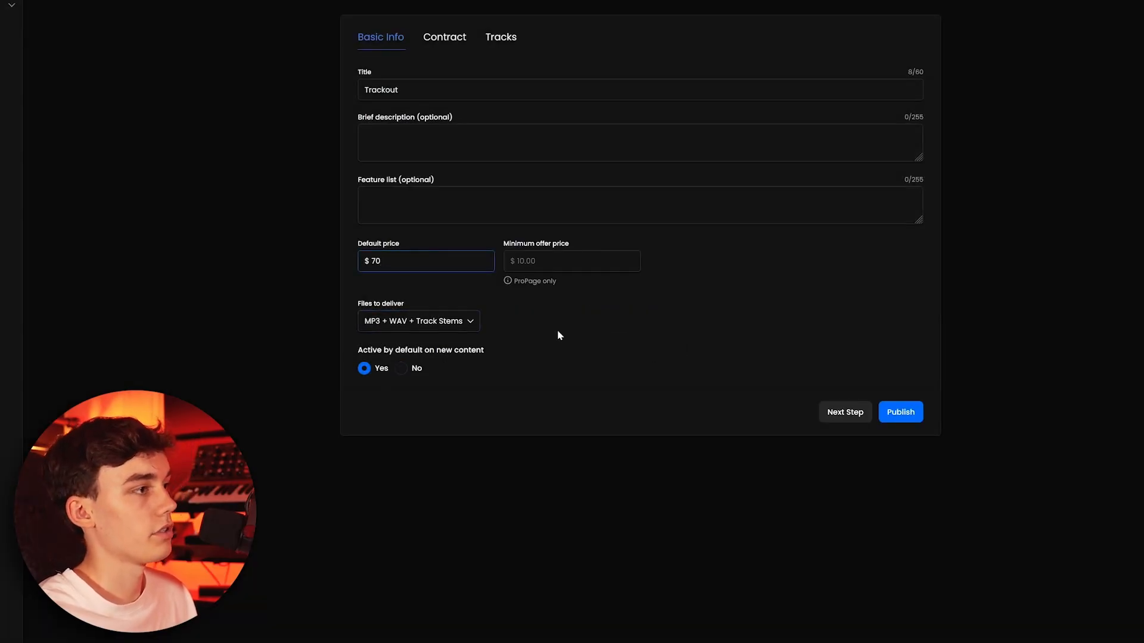
Set the number of distribution copies allowed in the Trackout contract details to 5000.
{"action": "left_click", "coordinate": [431, 37]}
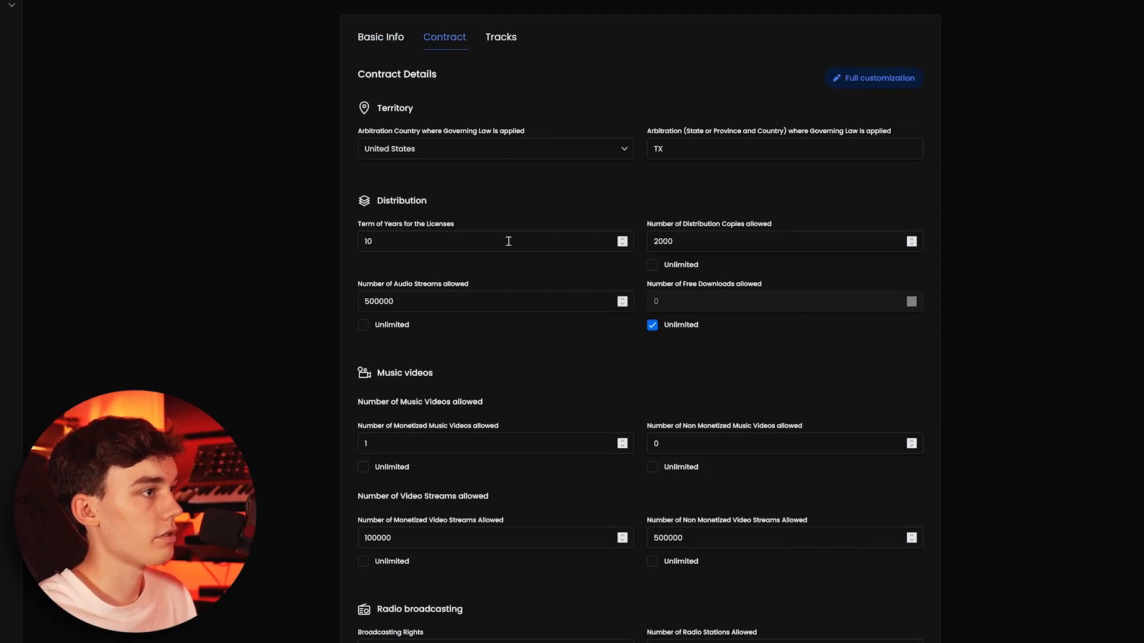
{"action": "left_click_drag", "start_coordinate": [418, 301], "coordinate": [286, 293]}
{"action": "left_click", "coordinate": [385, 269]}
{"action": "left_click_drag", "start_coordinate": [703, 242], "coordinate": [532, 234]}
{"action": "type", "text": "5000"}
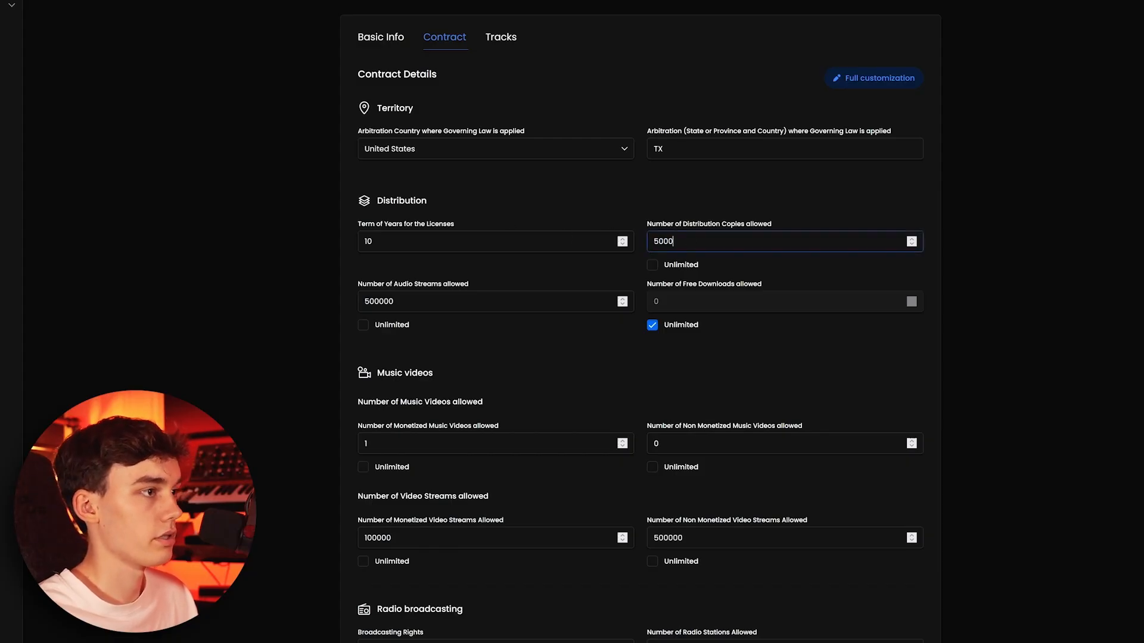
{"action": "left_click", "coordinate": [605, 200]}
Allow performances for profit in the Trackout contract's live performance settings by choosing Yes.
{"action": "scroll", "coordinate": [607, 202], "scroll_direction": "down", "scroll_amount": 4}
{"action": "left_click", "coordinate": [438, 424]}
{"action": "left_click_drag", "start_coordinate": [438, 421], "coordinate": [349, 422]}
{"action": "left_click", "coordinate": [349, 422]}
{"action": "left_click", "coordinate": [392, 554]}
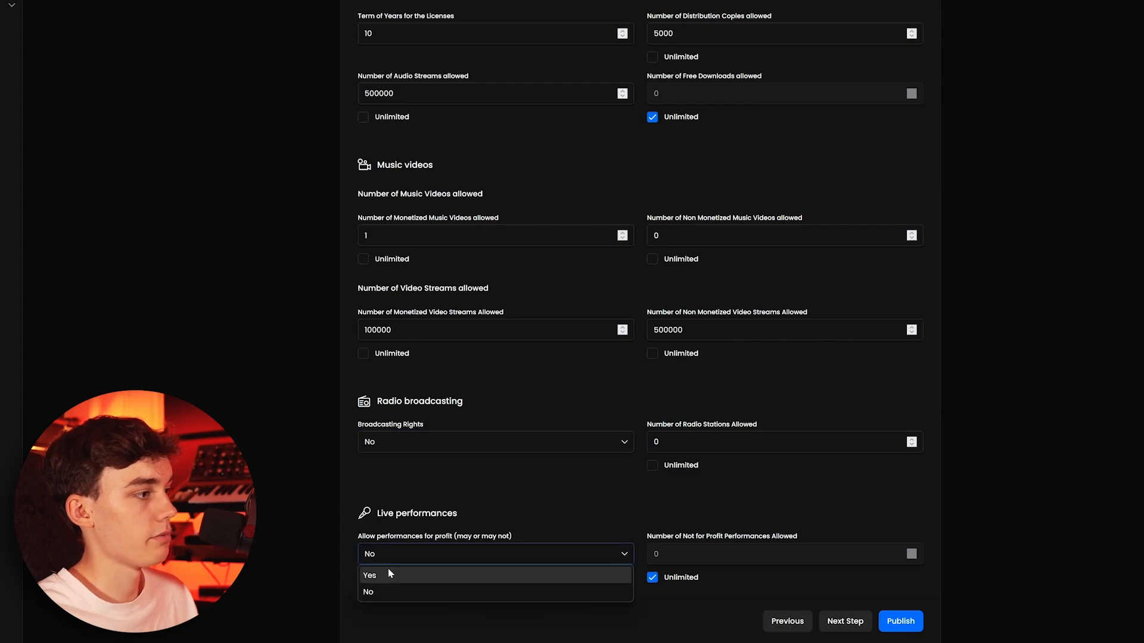
{"action": "left_click", "coordinate": [390, 577]}
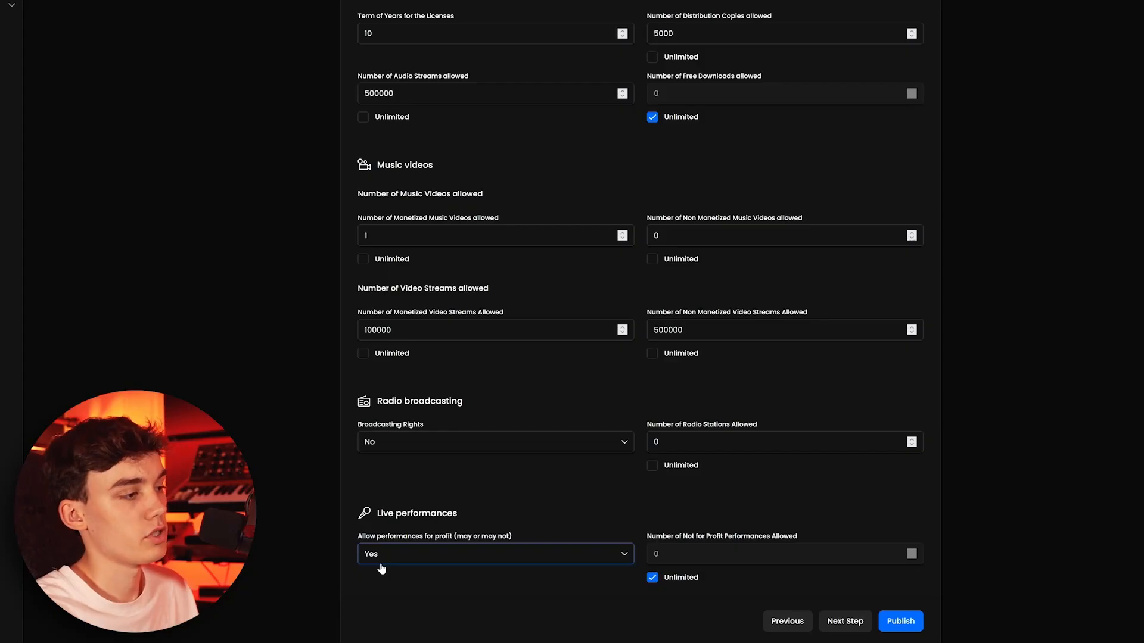
{"action": "left_click", "coordinate": [497, 465]}
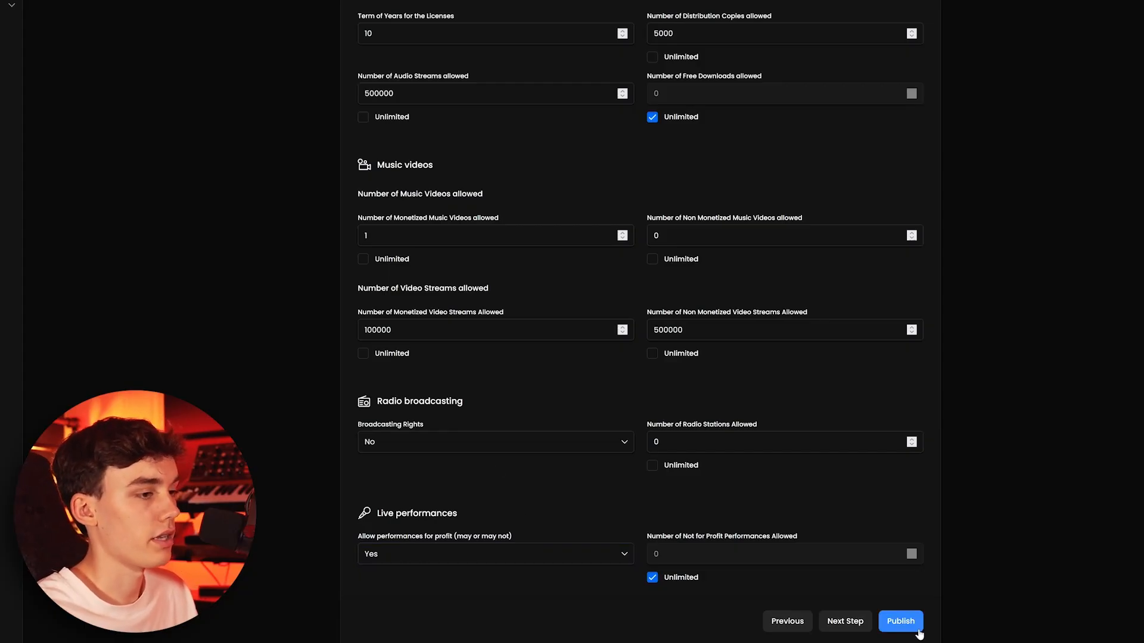
Attach the track Travis Scott Type Beat "Effect" to the Trackout contract and publish the contract.
{"action": "scroll", "coordinate": [740, 205], "scroll_direction": "up", "scroll_amount": 1}
{"action": "scroll", "coordinate": [741, 206], "scroll_direction": "up", "scroll_amount": 3}
{"action": "left_click", "coordinate": [500, 37]}
{"action": "left_click", "coordinate": [370, 162]}
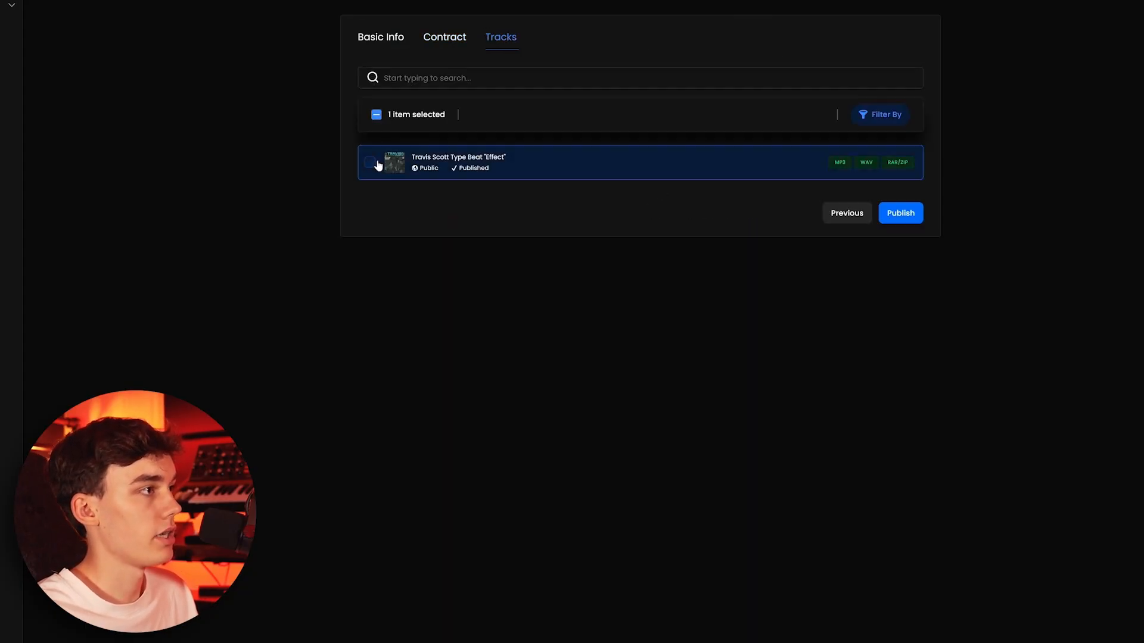
{"action": "left_click", "coordinate": [867, 212]}
{"action": "left_click", "coordinate": [489, 38]}
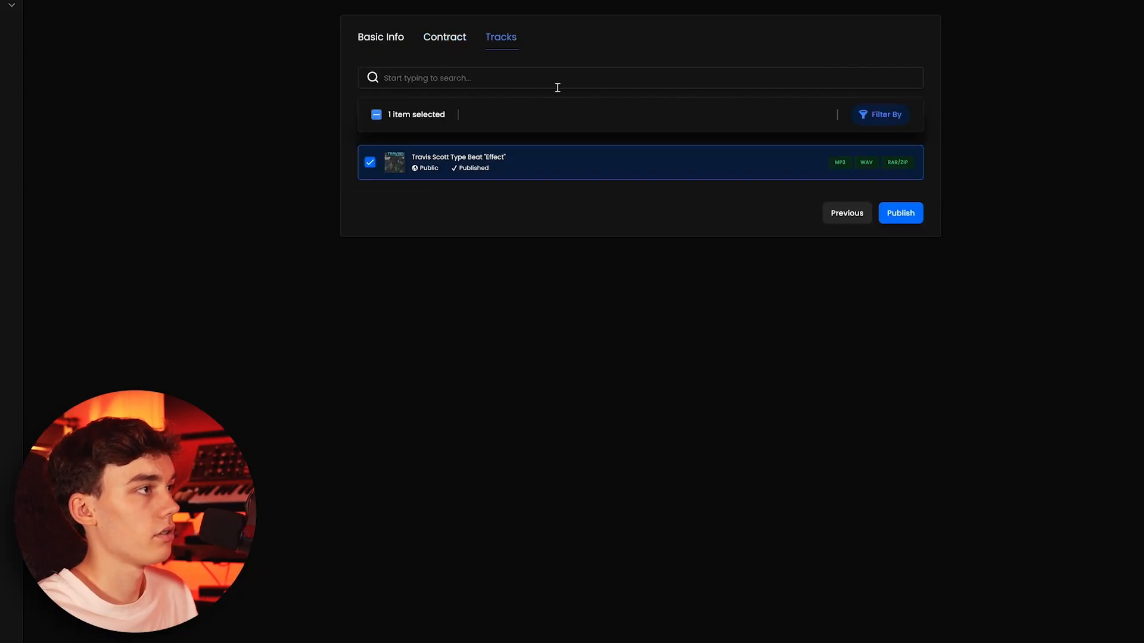
{"action": "left_click", "coordinate": [917, 217]}
{"action": "left_click", "coordinate": [659, 337]}
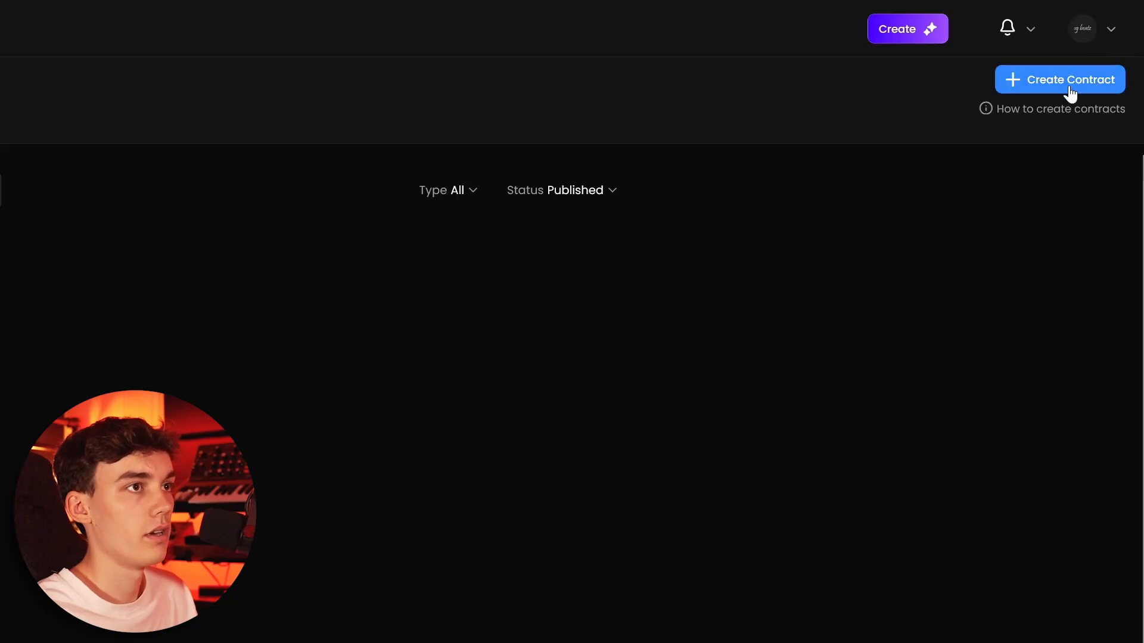
Create another non-exclusive contract and title it "Unlimited".
{"action": "left_click", "coordinate": [1068, 87]}
{"action": "left_click", "coordinate": [1040, 116]}
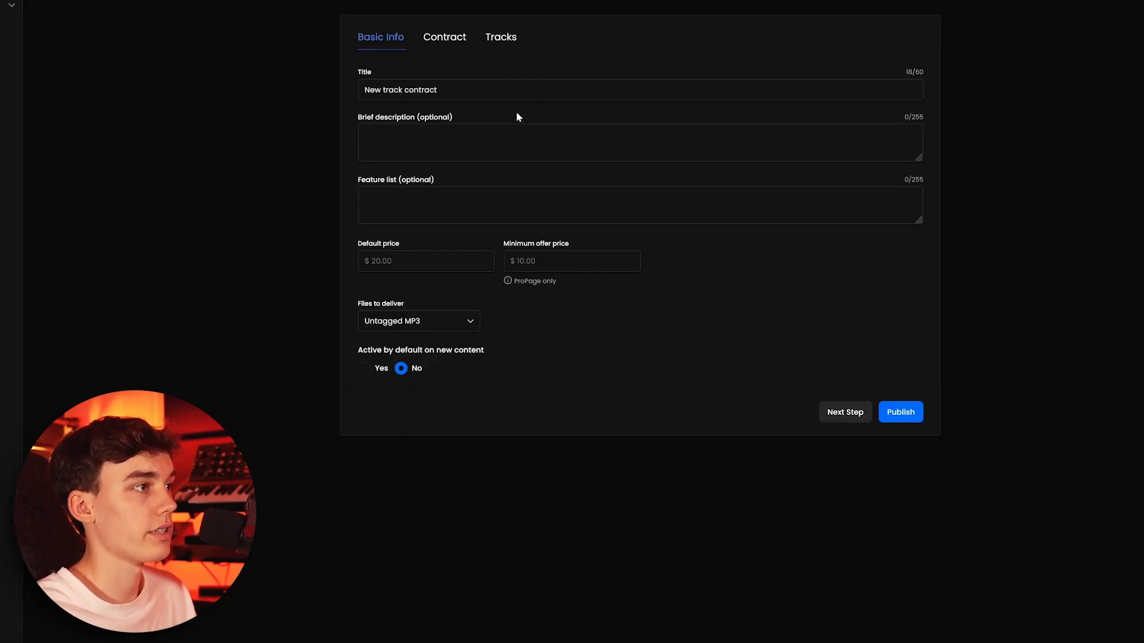
{"action": "left_click_drag", "start_coordinate": [461, 90], "coordinate": [281, 84]}
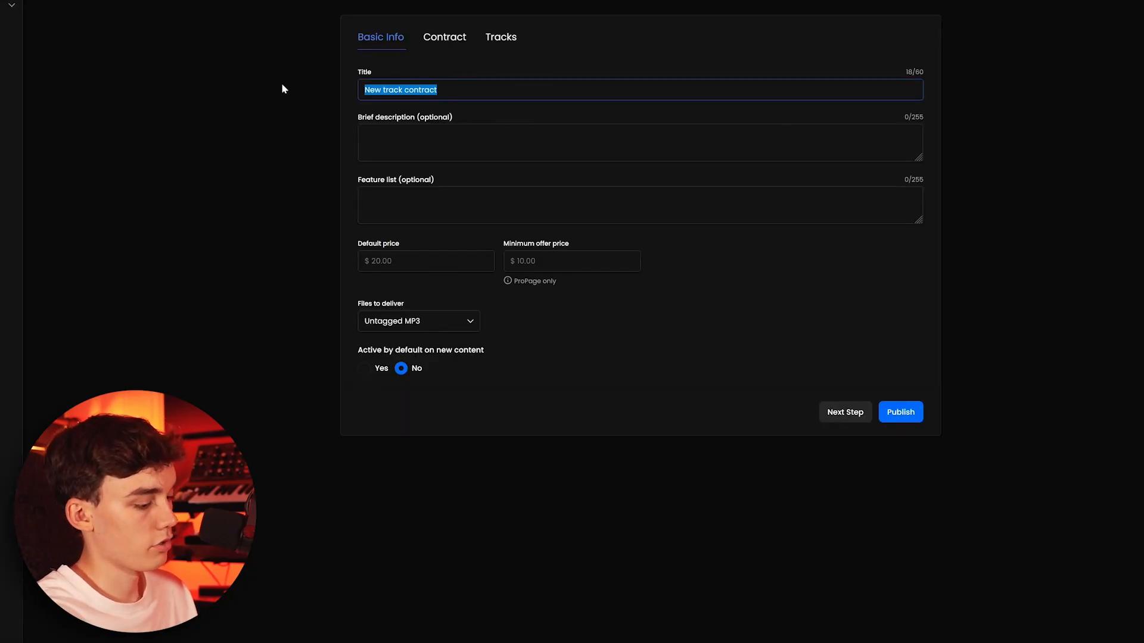
{"action": "type", "text": "U nl"}
{"action": "key", "text": "BackSpace"}
{"action": "key", "text": "BackSpace"}
{"action": "key", "text": "BackSpace"}
{"action": "type", "text": "nlimited"}
{"action": "left_click", "coordinate": [650, 361]}
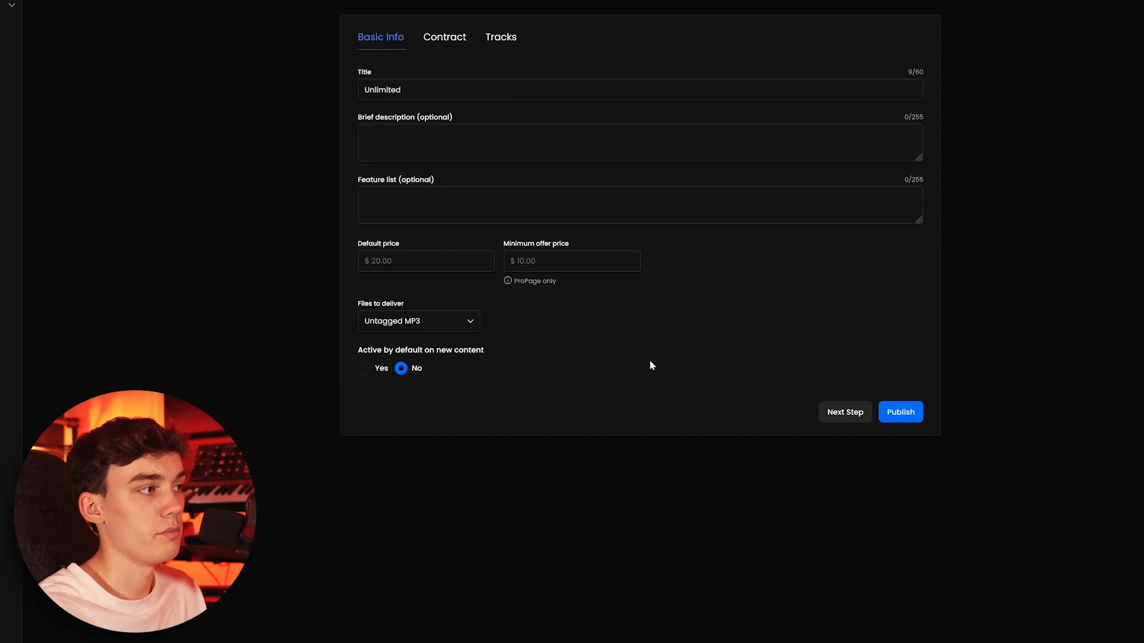
Give the Unlimited contract a $150 default price, MP3 + WAV + Track Stems delivery, and make it active by default on new content.
{"action": "scroll", "coordinate": [536, 351], "scroll_direction": "up", "scroll_amount": 1}
{"action": "scroll", "coordinate": [453, 339], "scroll_direction": "down", "scroll_amount": 1}
{"action": "left_click", "coordinate": [393, 262]}
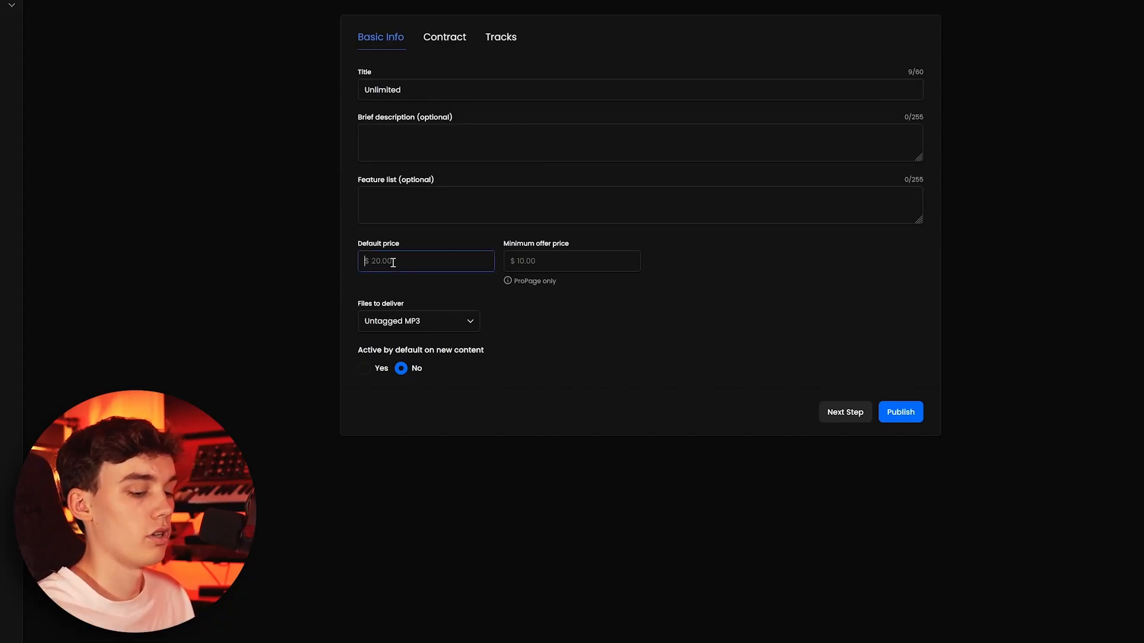
{"action": "type", "text": "150"}
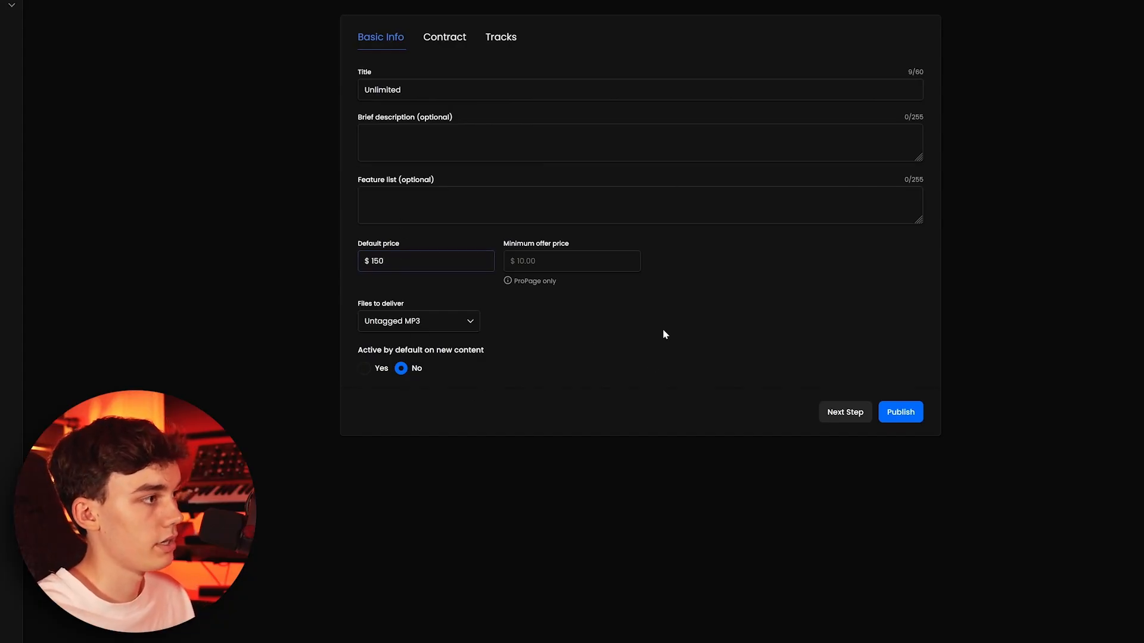
{"action": "left_click", "coordinate": [442, 327]}
{"action": "left_click", "coordinate": [418, 393]}
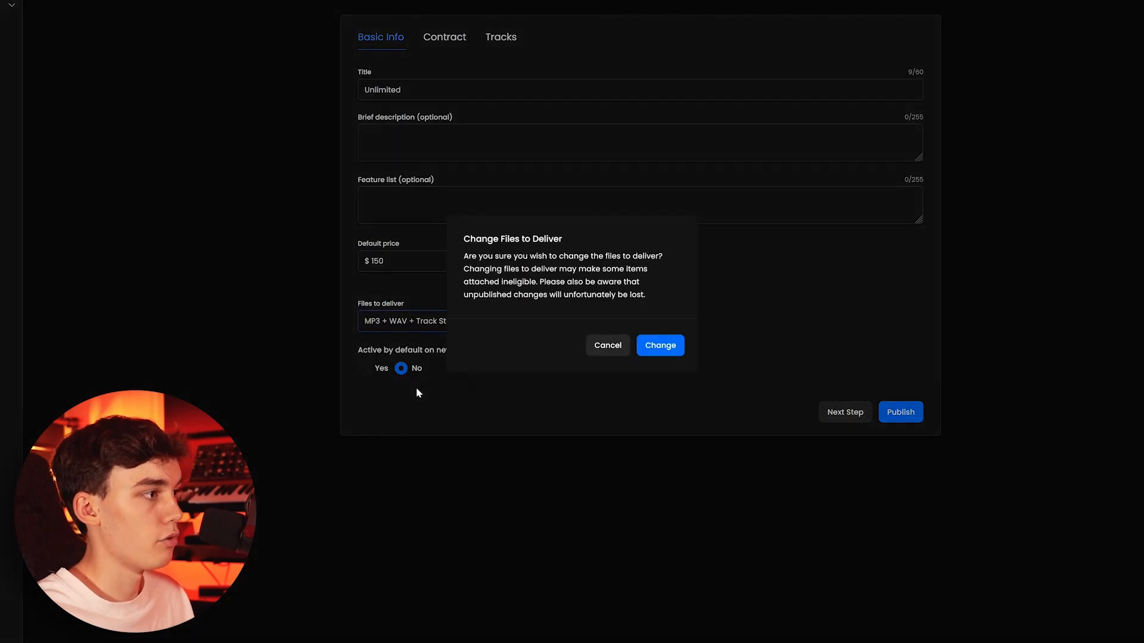
{"action": "left_click", "coordinate": [684, 346]}
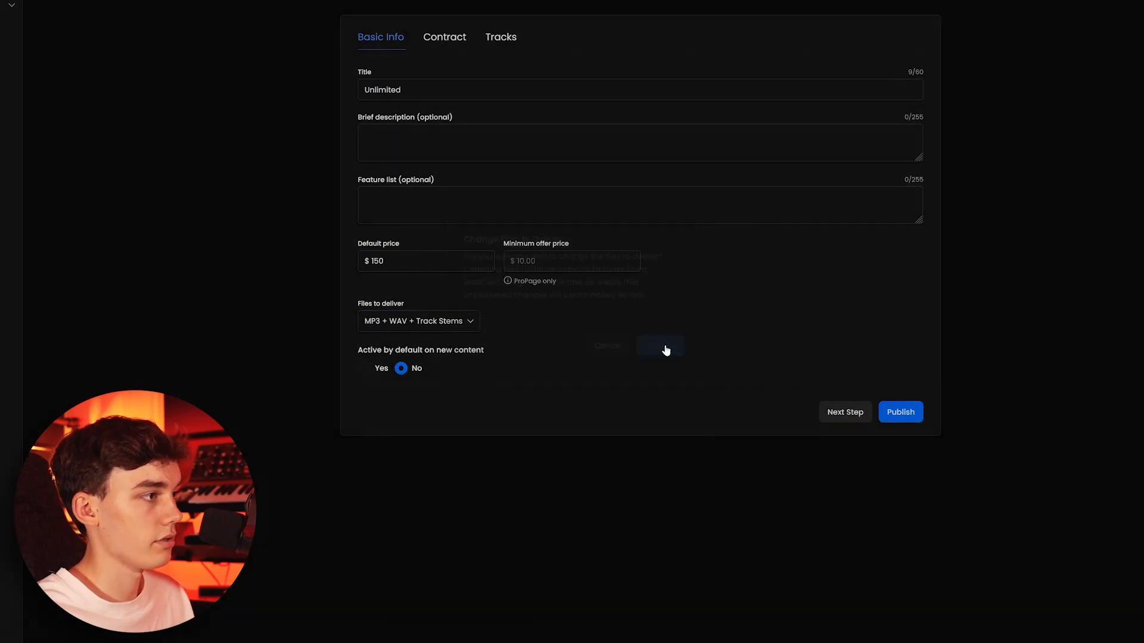
{"action": "left_click", "coordinate": [378, 368]}
Allow unlimited audio streams and unlimited distribution copies in the Unlimited contract's distribution details.
{"action": "left_click", "coordinate": [442, 40]}
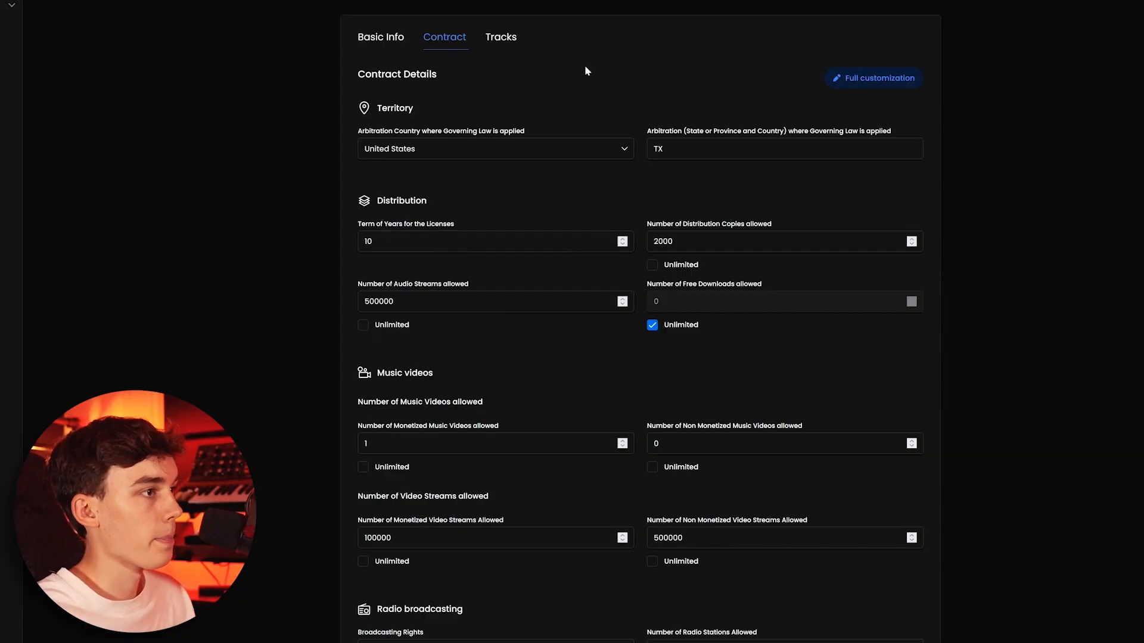
{"action": "scroll", "coordinate": [525, 156], "scroll_direction": "down", "scroll_amount": 3}
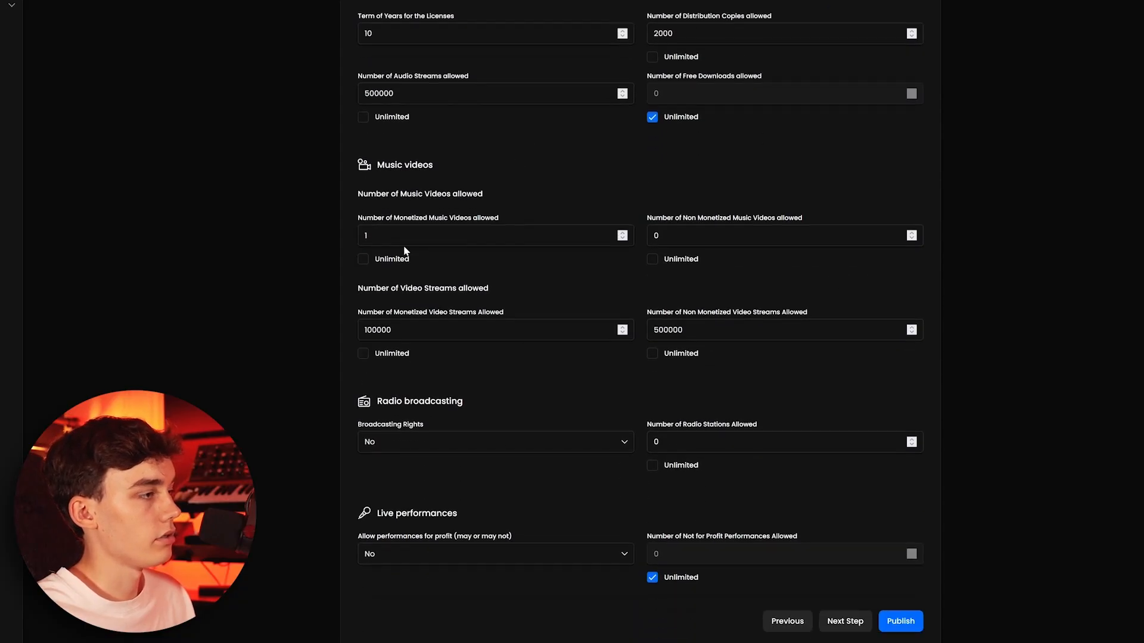
{"action": "scroll", "coordinate": [405, 251], "scroll_direction": "up", "scroll_amount": 2}
{"action": "left_click", "coordinate": [365, 258]}
{"action": "left_click", "coordinate": [659, 198]}
Allow unlimited monetized and non-monetized music videos and video streams in the Unlimited contract.
{"action": "scroll", "coordinate": [572, 287], "scroll_direction": "down", "scroll_amount": 2}
{"action": "left_click", "coordinate": [376, 260]}
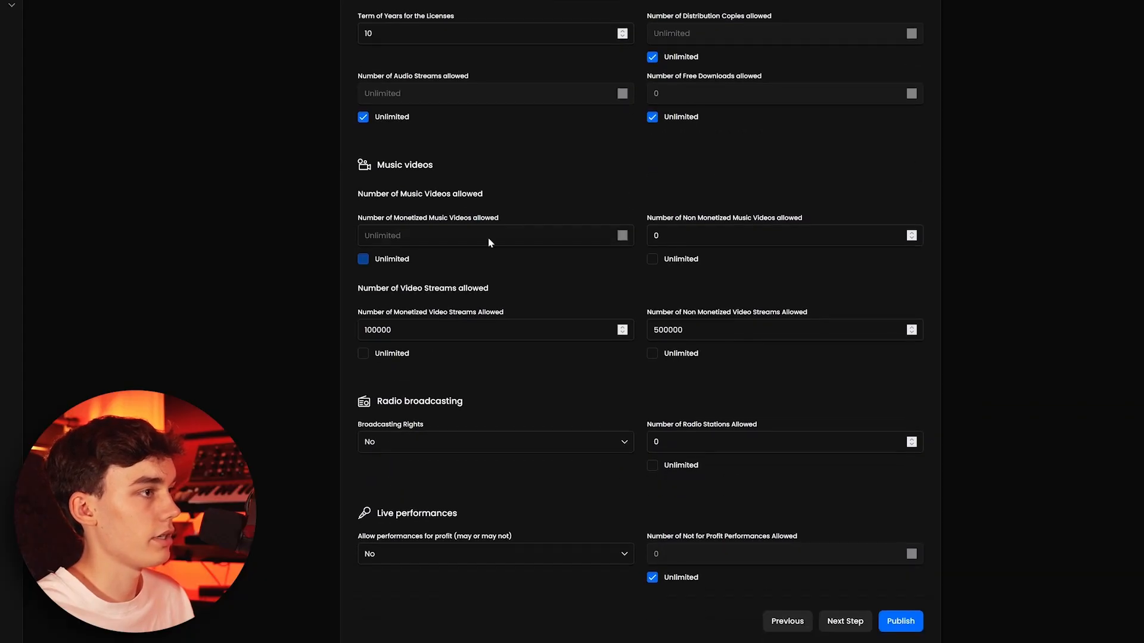
{"action": "left_click", "coordinate": [684, 260]}
{"action": "left_click", "coordinate": [395, 354]}
{"action": "left_click", "coordinate": [683, 354]}
Grant broadcasting rights with unlimited radio stations and allow performances for profit in the Unlimited contract.
{"action": "left_click", "coordinate": [401, 441]}
{"action": "left_click", "coordinate": [394, 470]}
{"action": "left_click", "coordinate": [397, 555]}
{"action": "left_click", "coordinate": [391, 575]}
{"action": "left_click", "coordinate": [685, 466]}
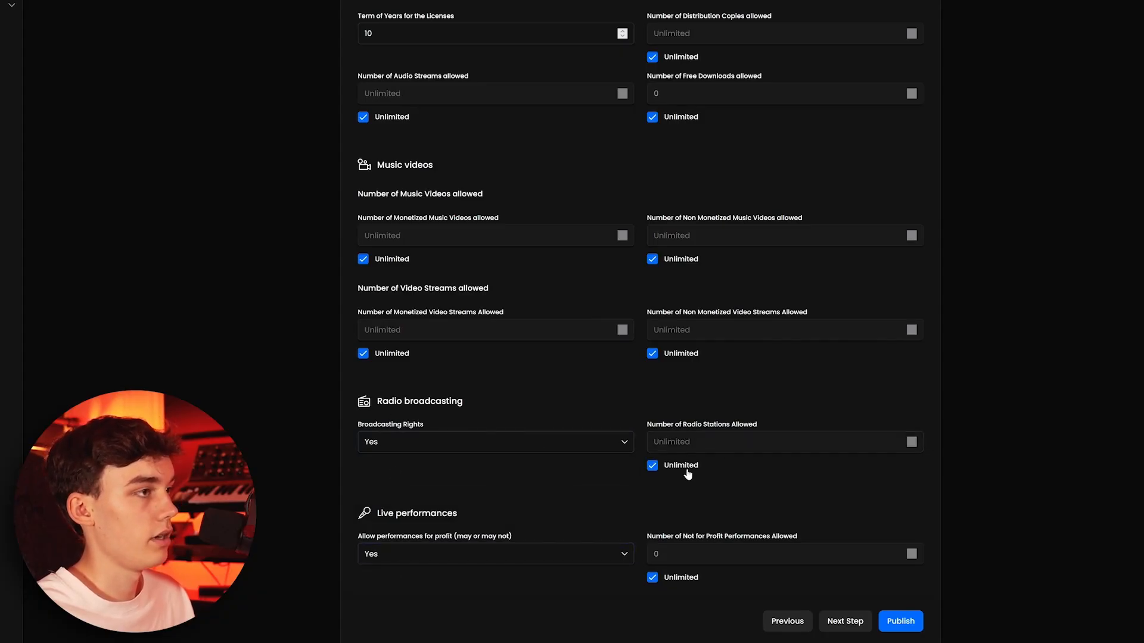
Review the Unlimited contract's details and publish the contract, confirming the changes.
{"action": "scroll", "coordinate": [691, 474], "scroll_direction": "up", "scroll_amount": 5}
{"action": "scroll", "coordinate": [413, 266], "scroll_direction": "down", "scroll_amount": 4}
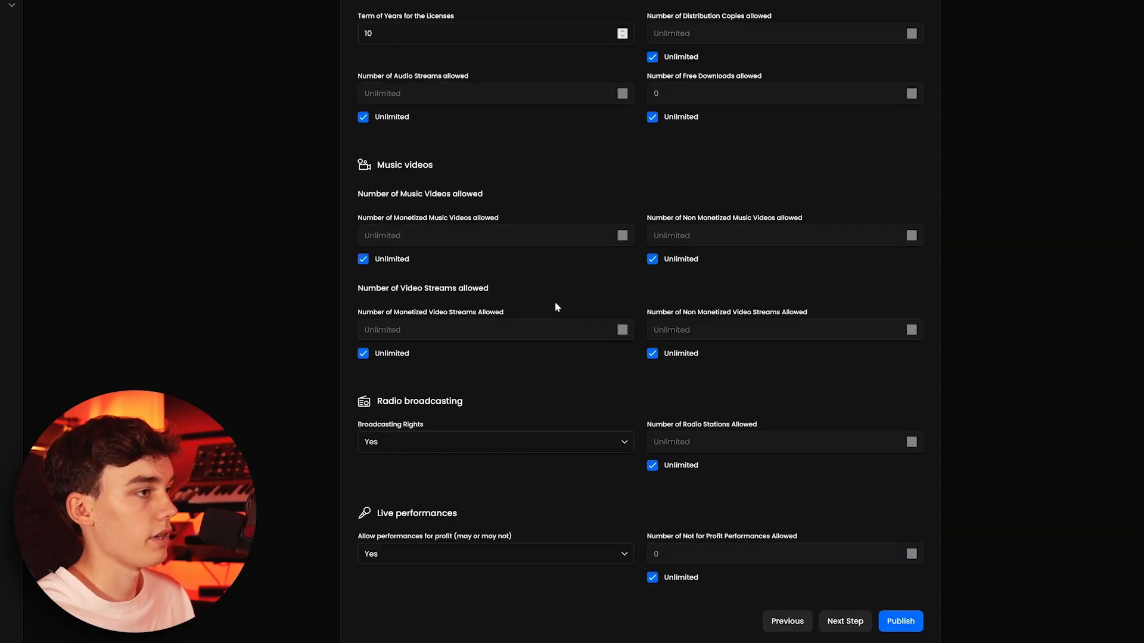
{"action": "scroll", "coordinate": [715, 333], "scroll_direction": "up", "scroll_amount": 10}
{"action": "left_click", "coordinate": [506, 43]}
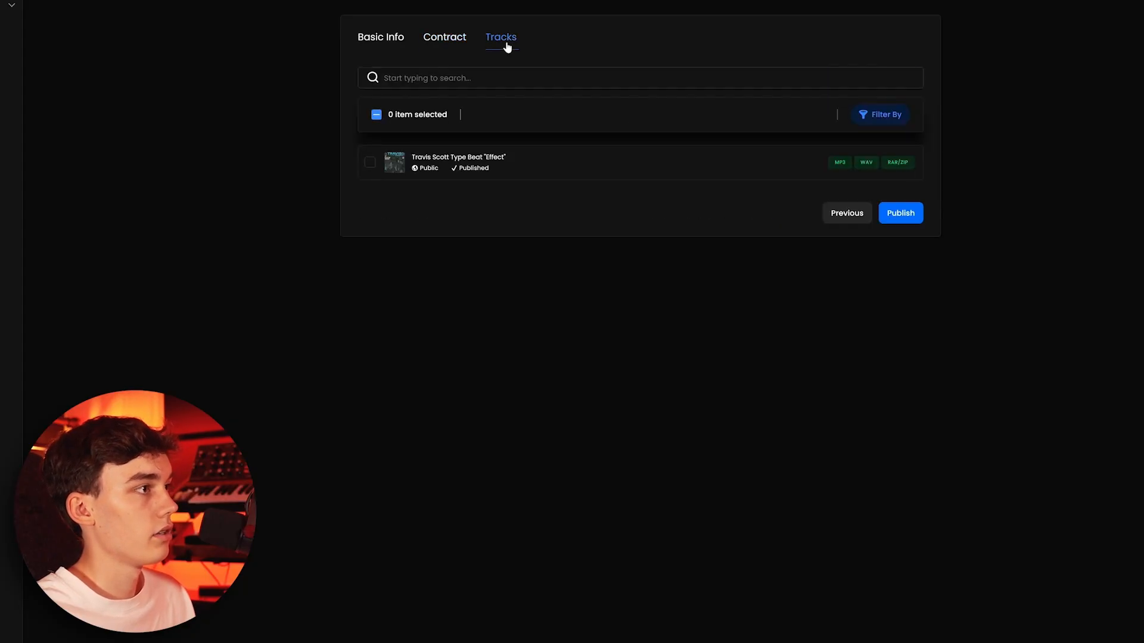
{"action": "left_click", "coordinate": [900, 214]}
{"action": "left_click", "coordinate": [659, 337]}
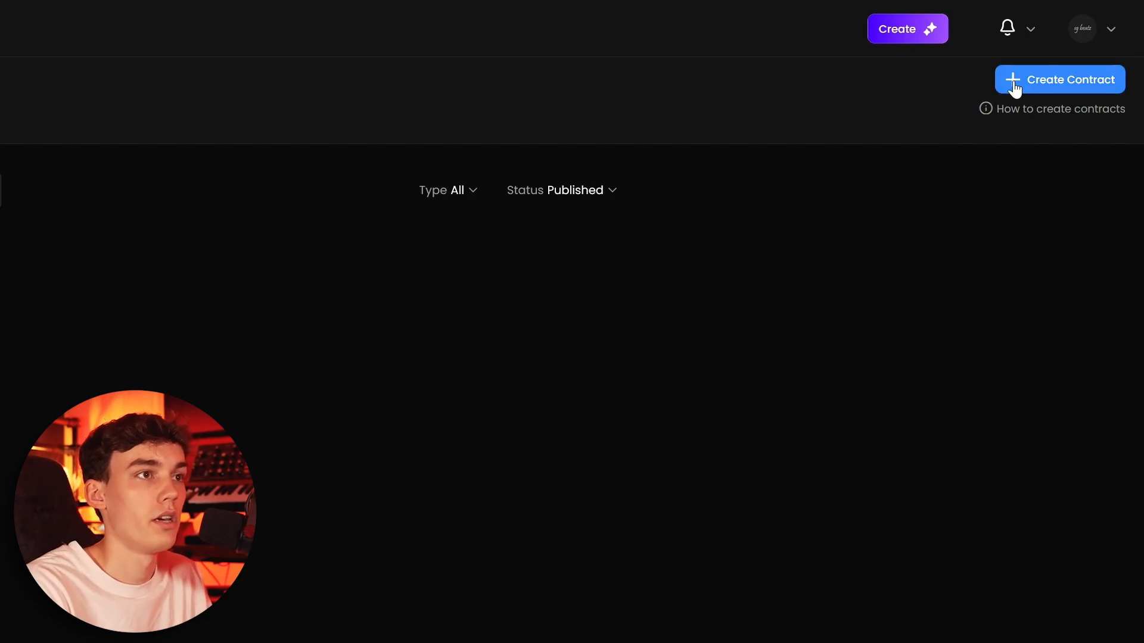
Create a new exclusive contract and title it "Exclusive".
{"action": "left_click", "coordinate": [1034, 77]}
{"action": "left_click", "coordinate": [1013, 143]}
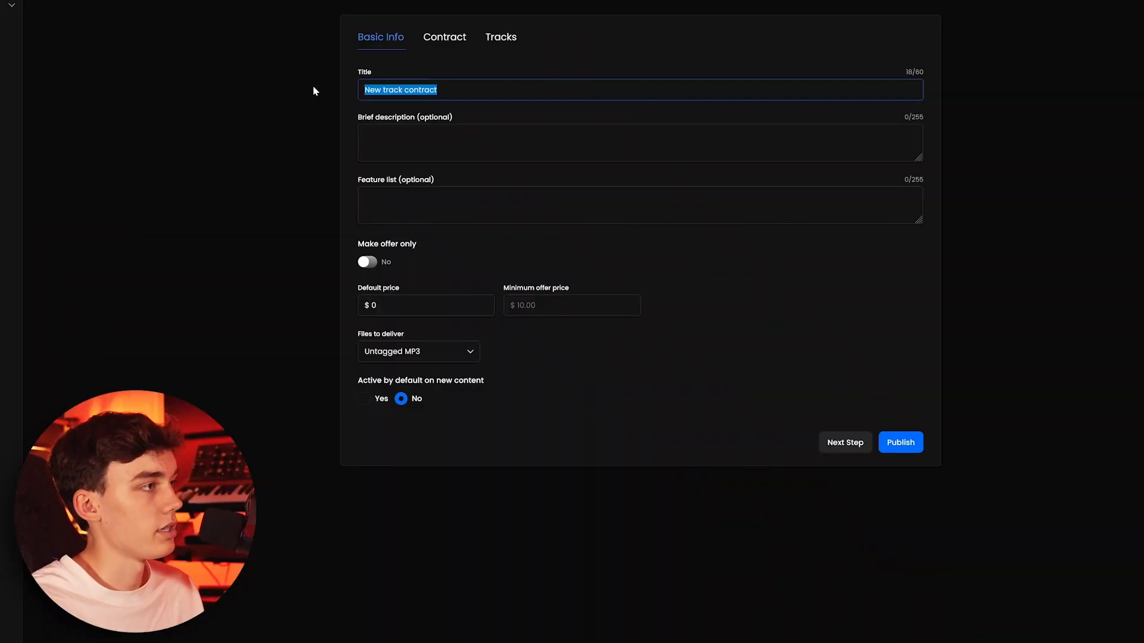
{"action": "type", "text": "Exclusive"}
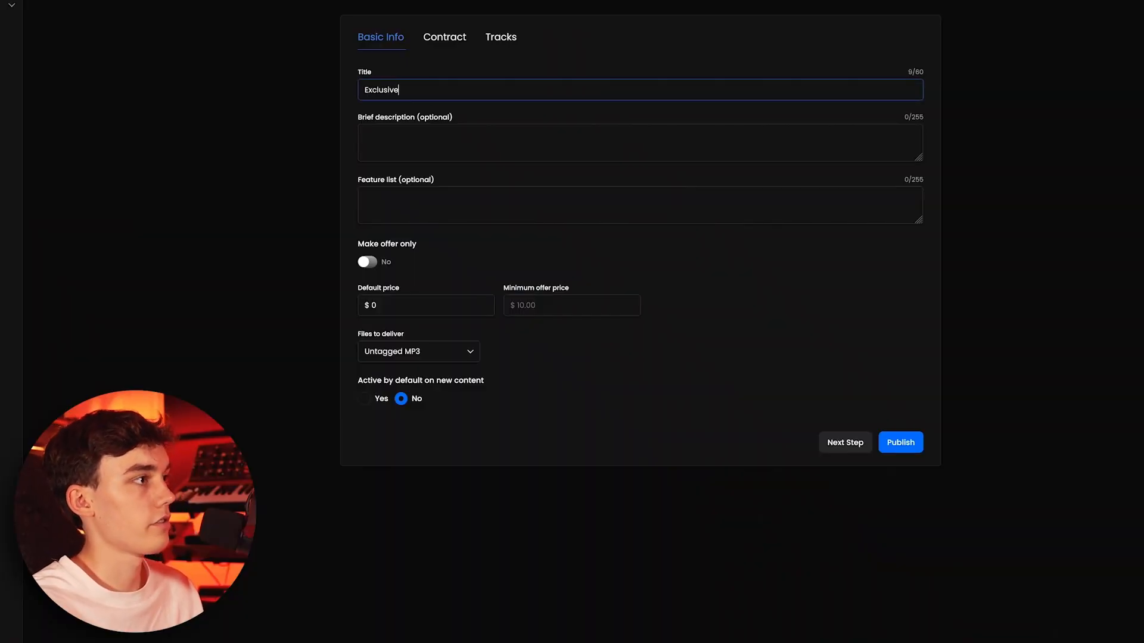
Make the Exclusive contract offer-only with a $100 minimum offer, MP3 + WAV + Track Stems delivery, and active by default on new content.
{"action": "left_click", "coordinate": [367, 263]}
{"action": "left_click", "coordinate": [369, 303]}
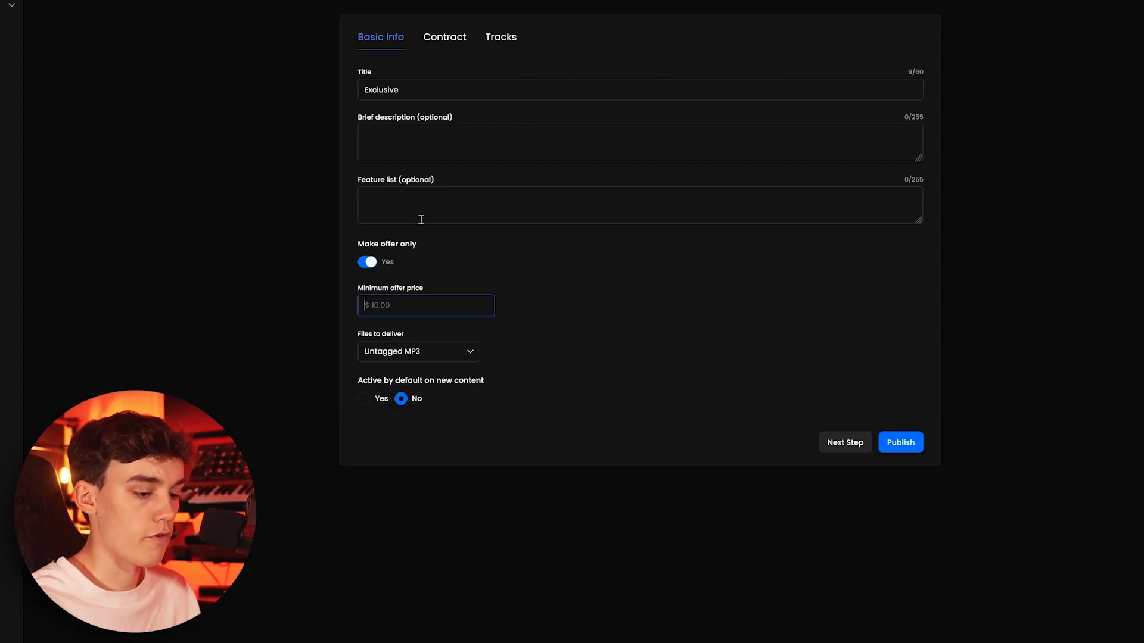
{"action": "type", "text": "00"}
{"action": "left_click", "coordinate": [552, 270]}
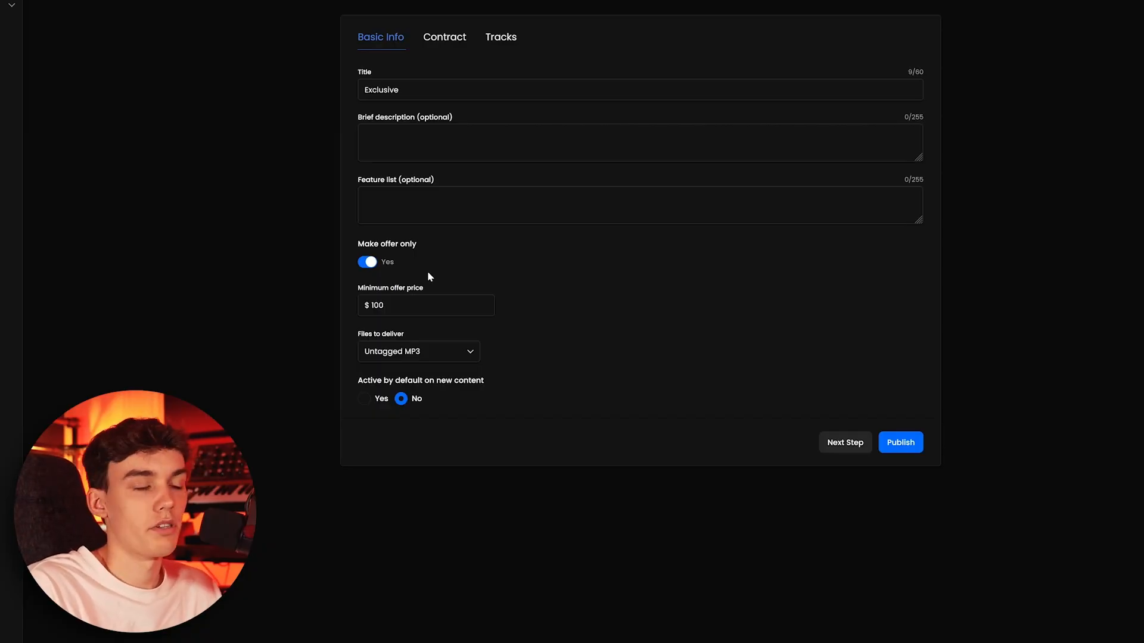
{"action": "left_click", "coordinate": [419, 351]}
{"action": "left_click", "coordinate": [416, 425]}
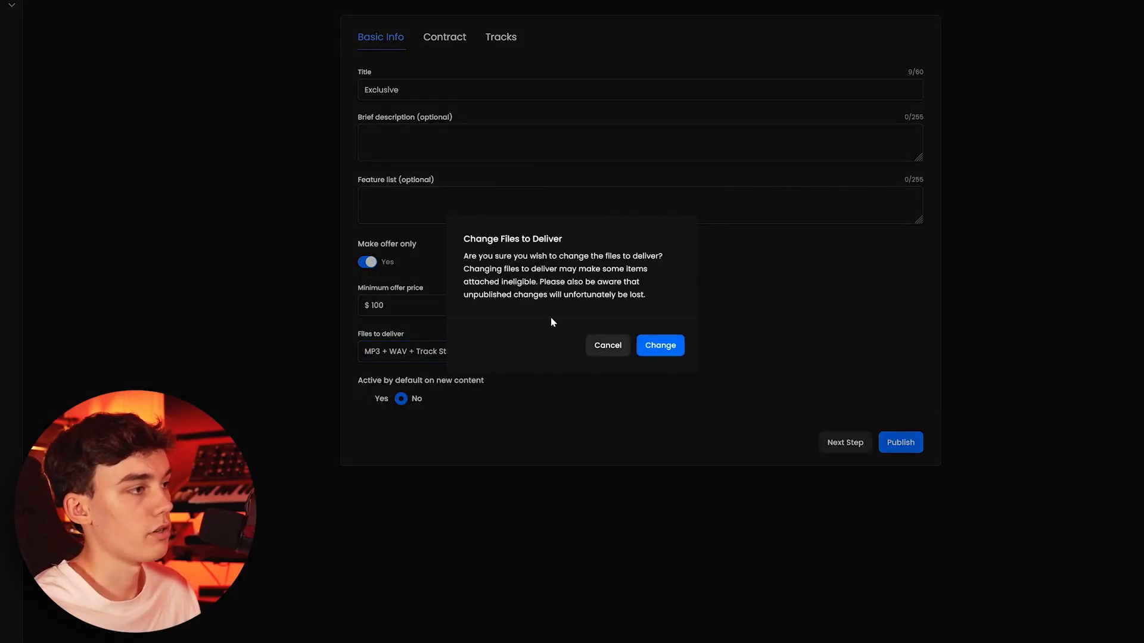
{"action": "left_click", "coordinate": [649, 348]}
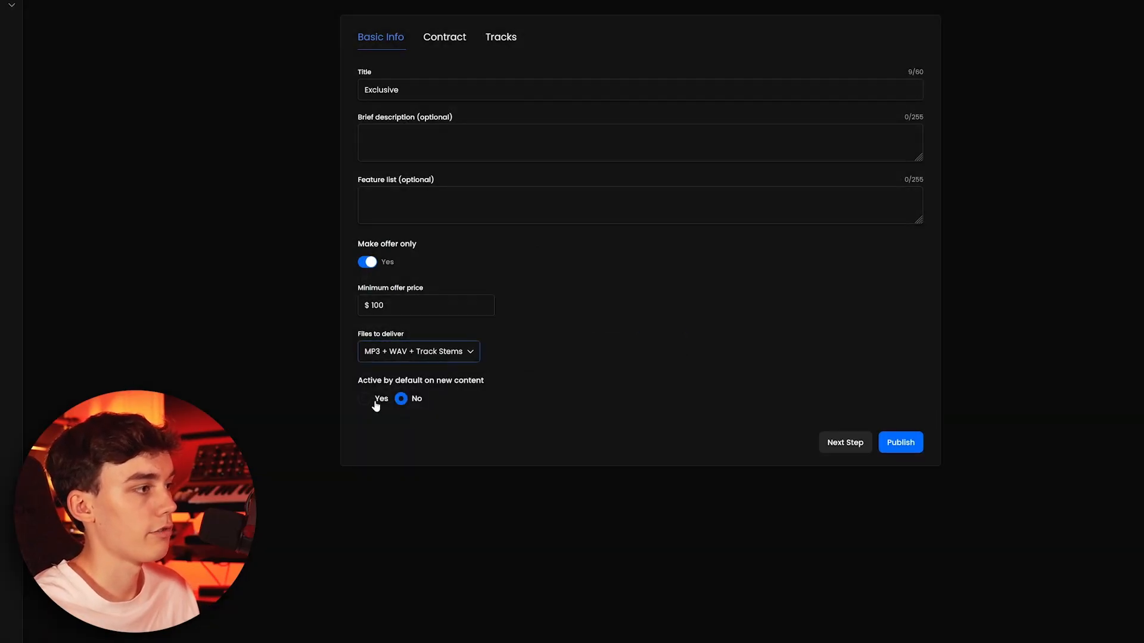
Set the Exclusive contract's writer publishing share to 50% for beats with hooks and 50% for top lines and vocals.
{"action": "left_click", "coordinate": [437, 35]}
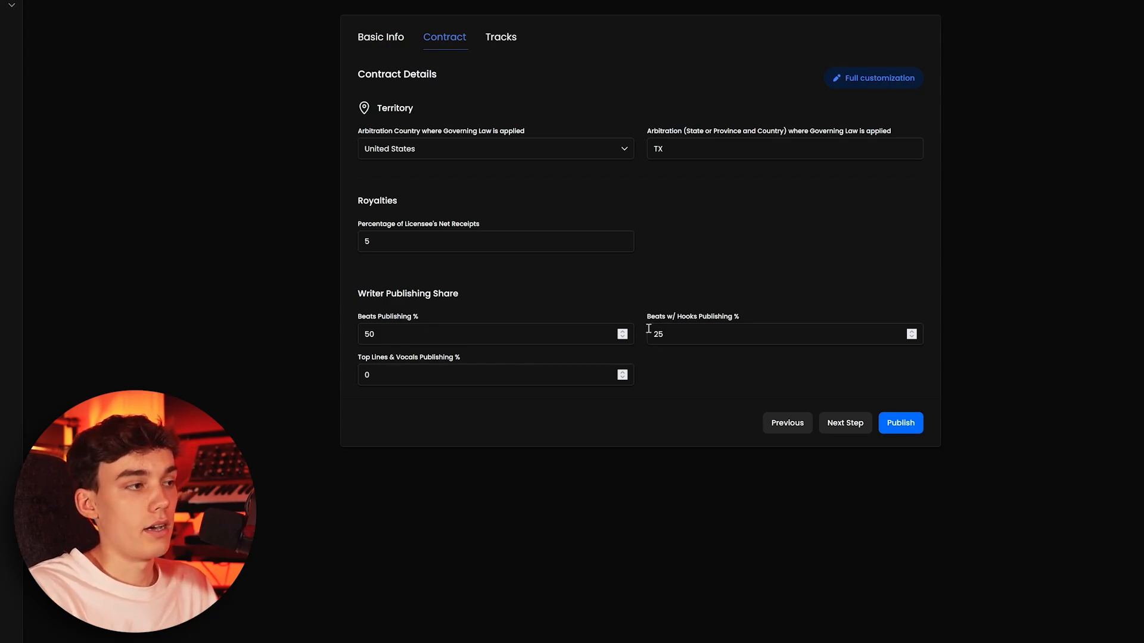
{"action": "type", "text": "50"}
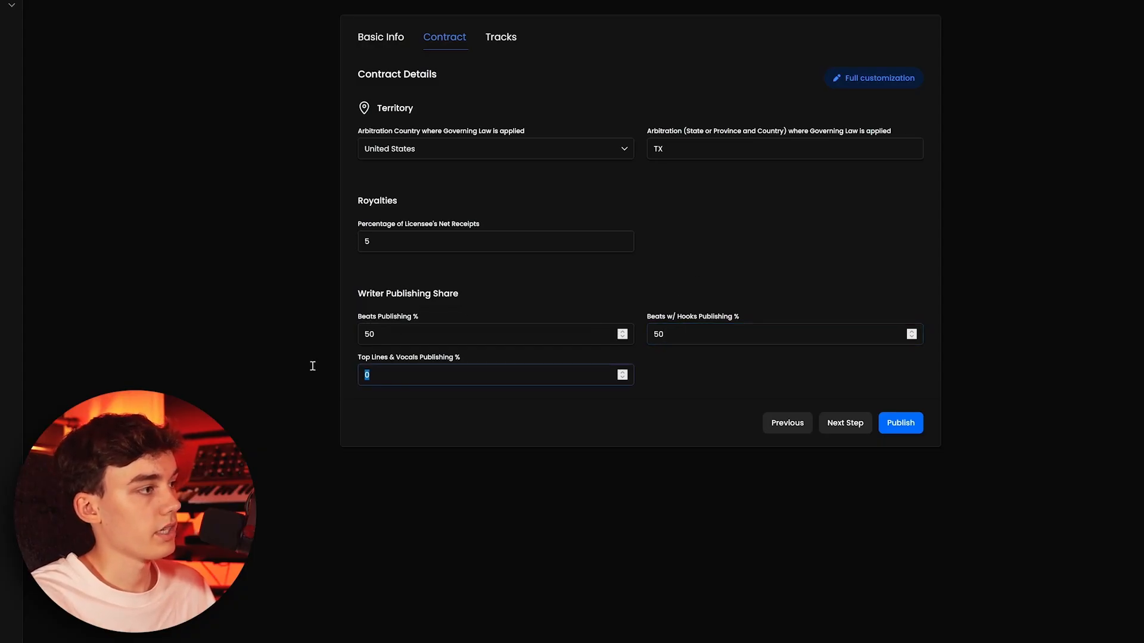
{"action": "left_click", "coordinate": [384, 410]}
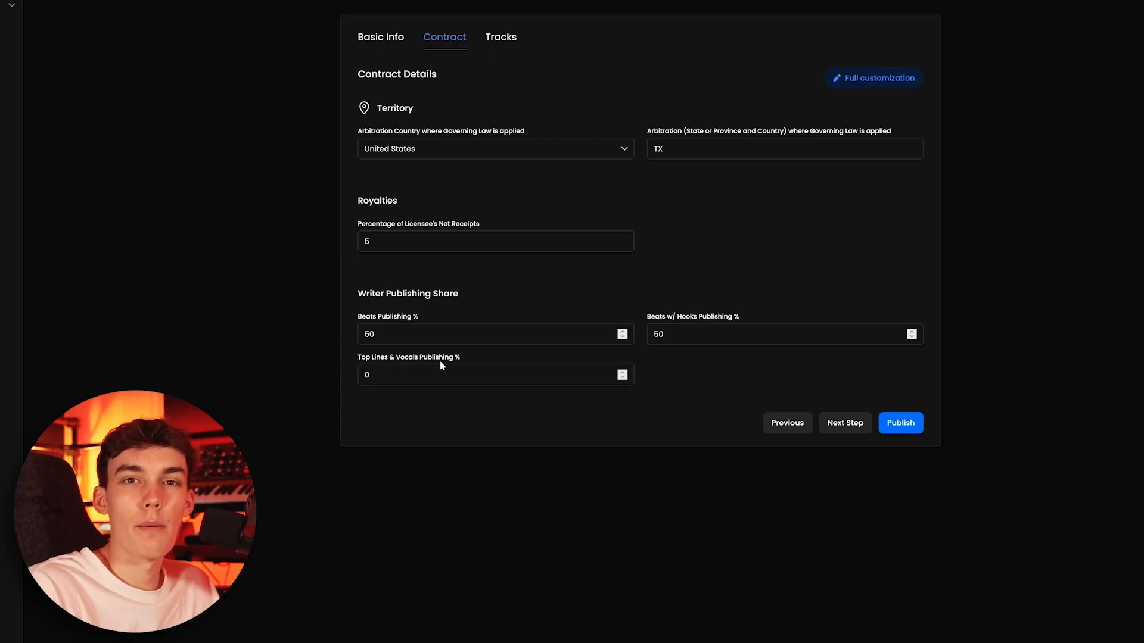
{"action": "type", "text": "50"}
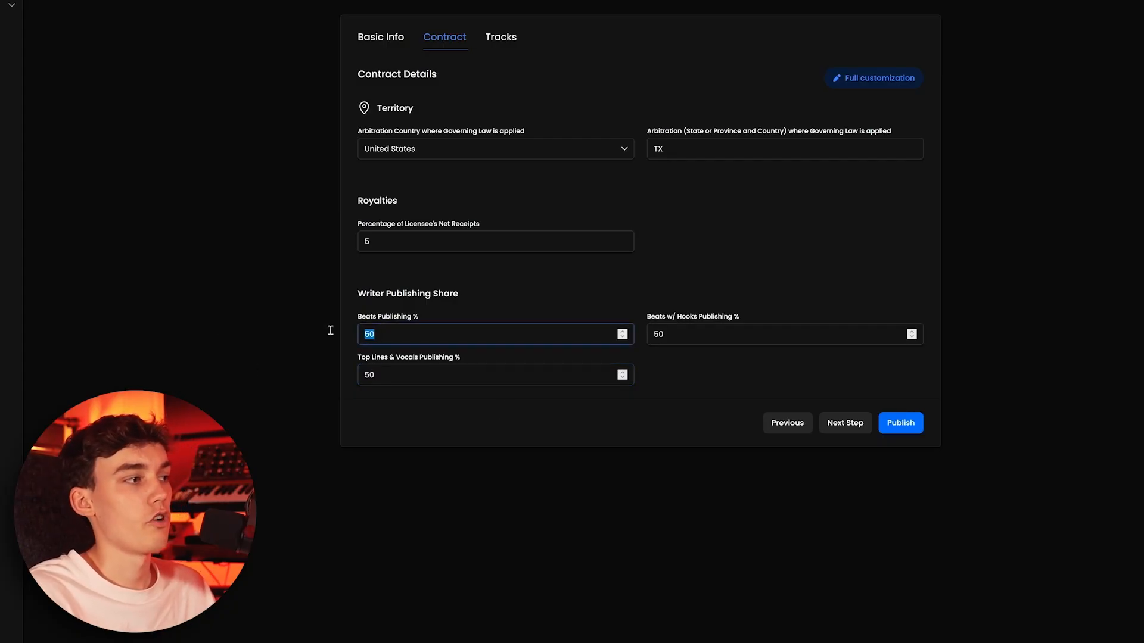
{"action": "left_click", "coordinate": [400, 246]}
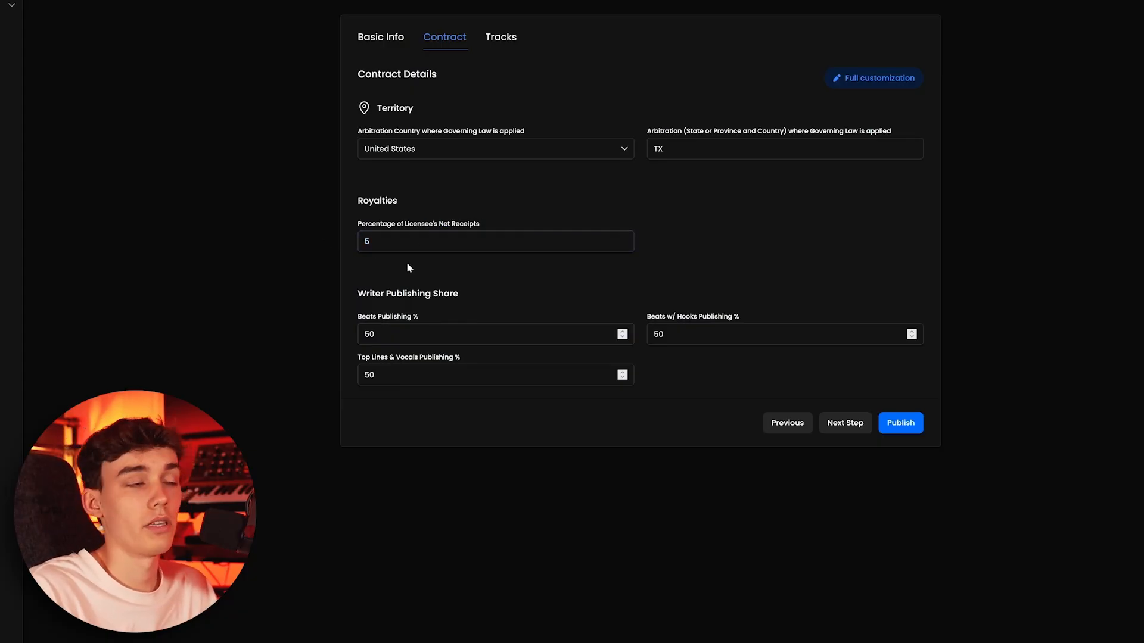
Attach the track Travis Scott Type Beat "Effect" to the Exclusive contract and publish the contract.
{"action": "left_click", "coordinate": [498, 38]}
{"action": "left_click", "coordinate": [369, 162]}
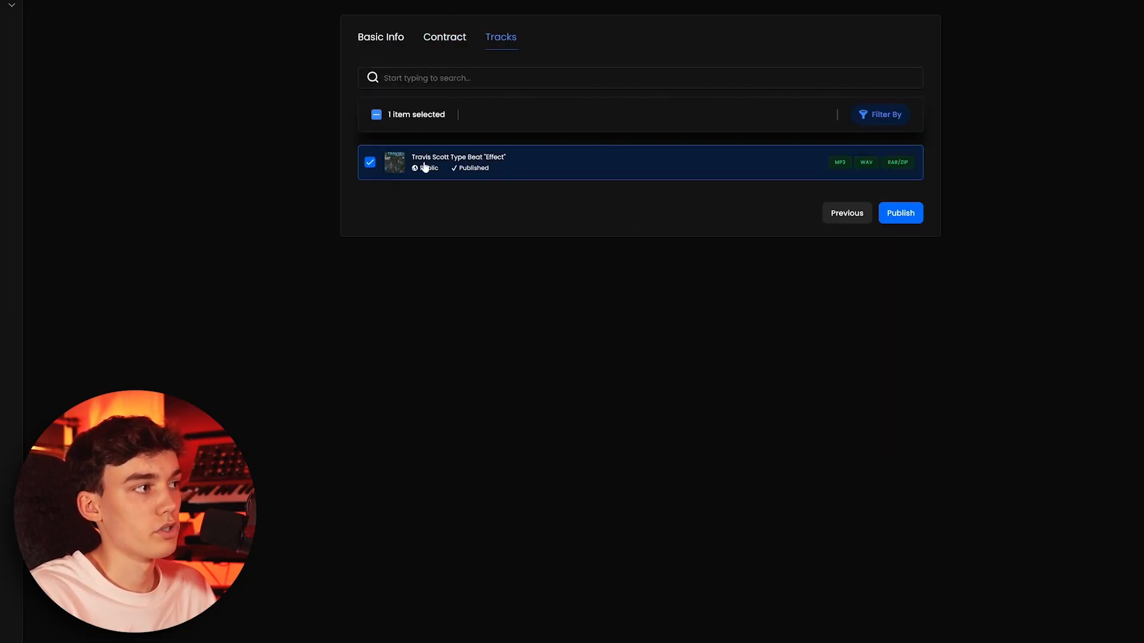
{"action": "left_click", "coordinate": [898, 213]}
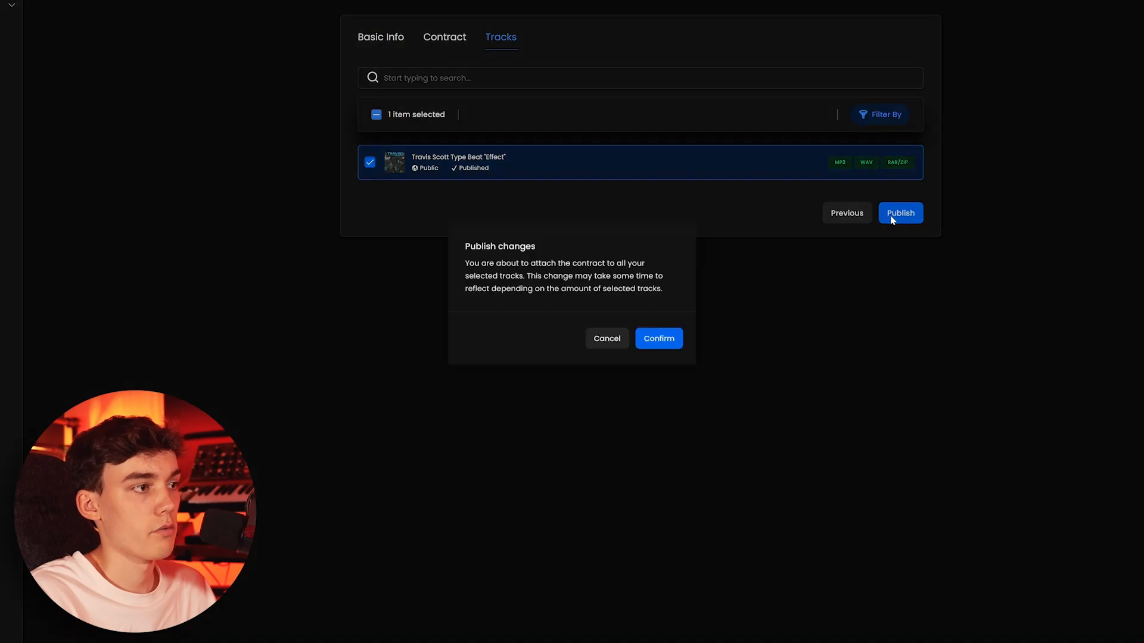
{"action": "left_click", "coordinate": [658, 337]}
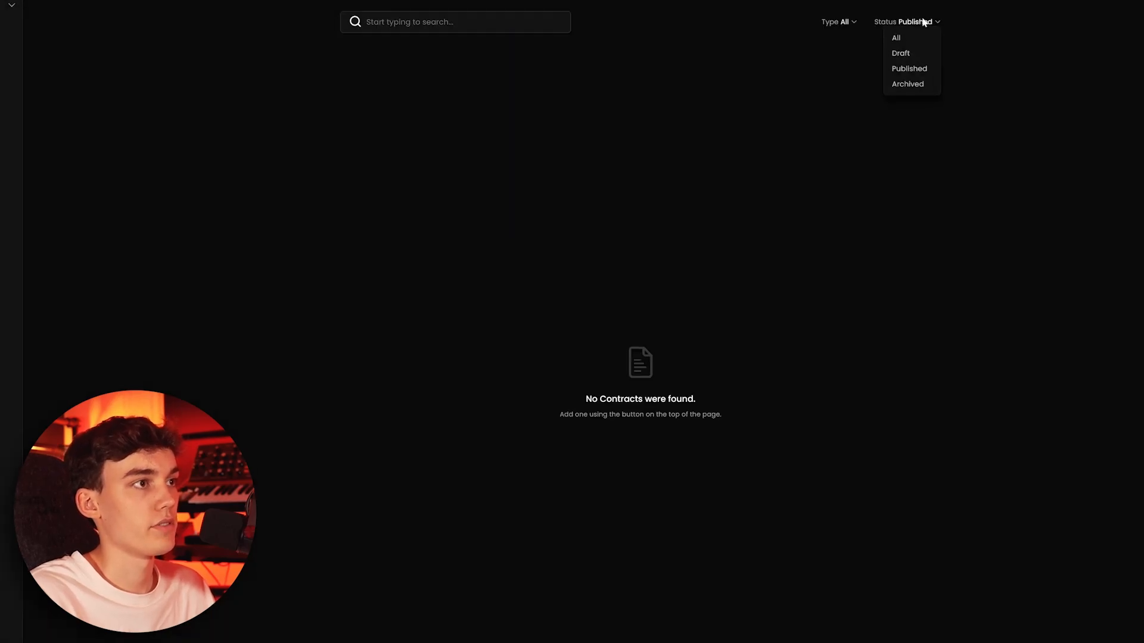
List the contracts of all statuses and review the custom and archived ones.
{"action": "left_click", "coordinate": [914, 39]}
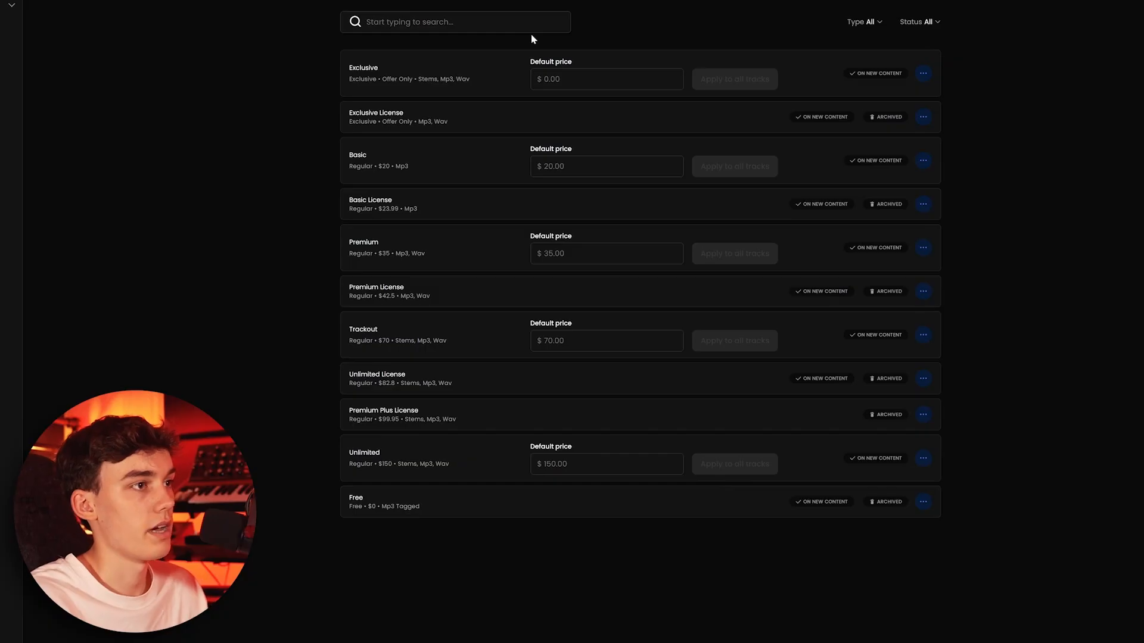
{"action": "scroll", "coordinate": [385, 287], "scroll_direction": "up", "scroll_amount": 1}
{"action": "scroll", "coordinate": [899, 424], "scroll_direction": "down", "scroll_amount": 1}
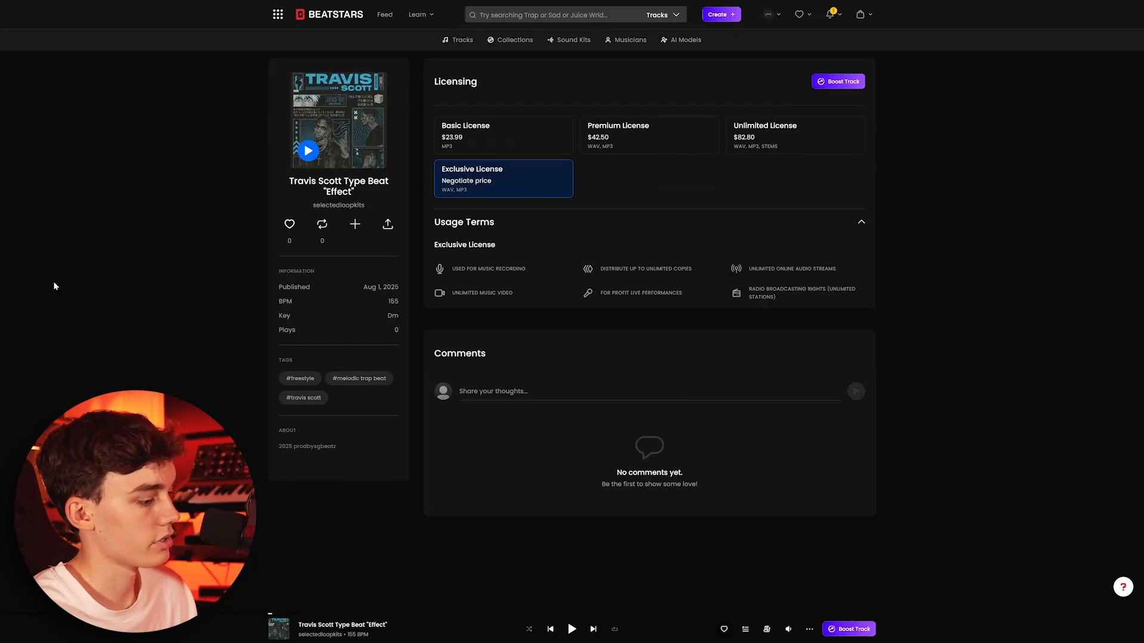
Open the seller's public profile page from the published track's page.
{"action": "left_click", "coordinate": [772, 15]}
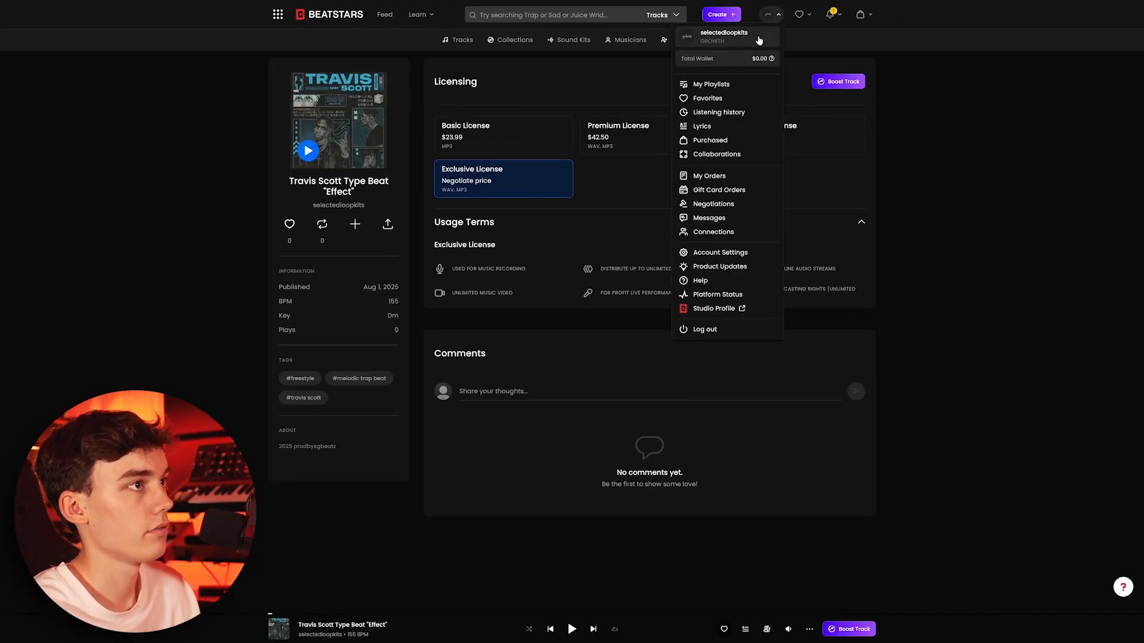
{"action": "left_click", "coordinate": [753, 34]}
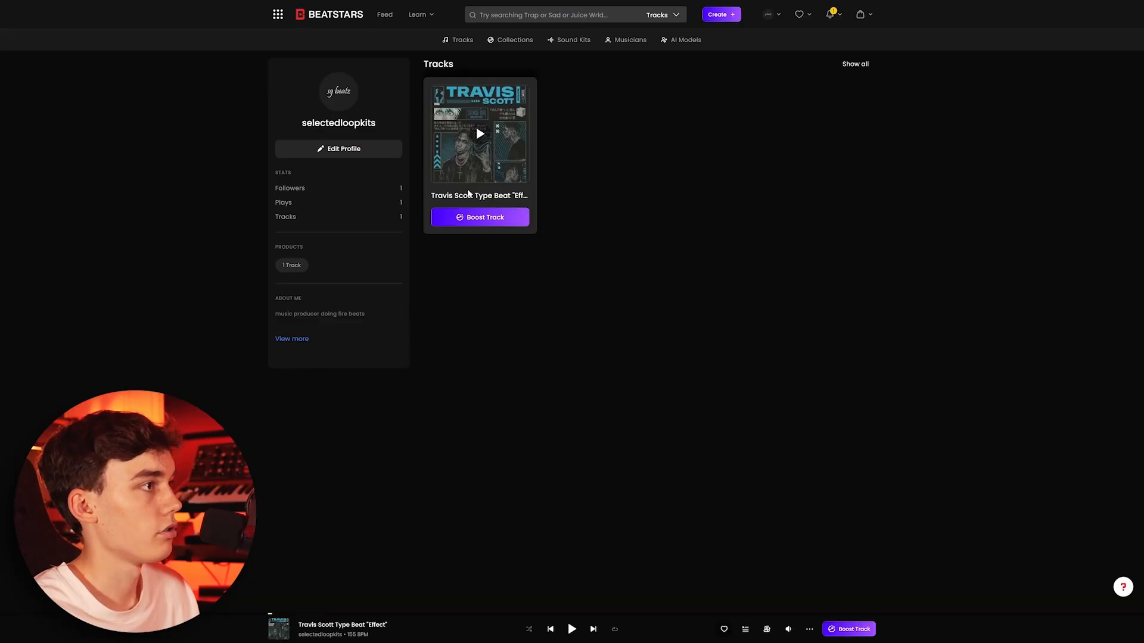
Open the published Travis Scott Type Beat "Effect" track and review the usage terms of its Premium, Trackout, Unlimited and Exclusive licenses.
{"action": "left_click", "coordinate": [468, 197]}
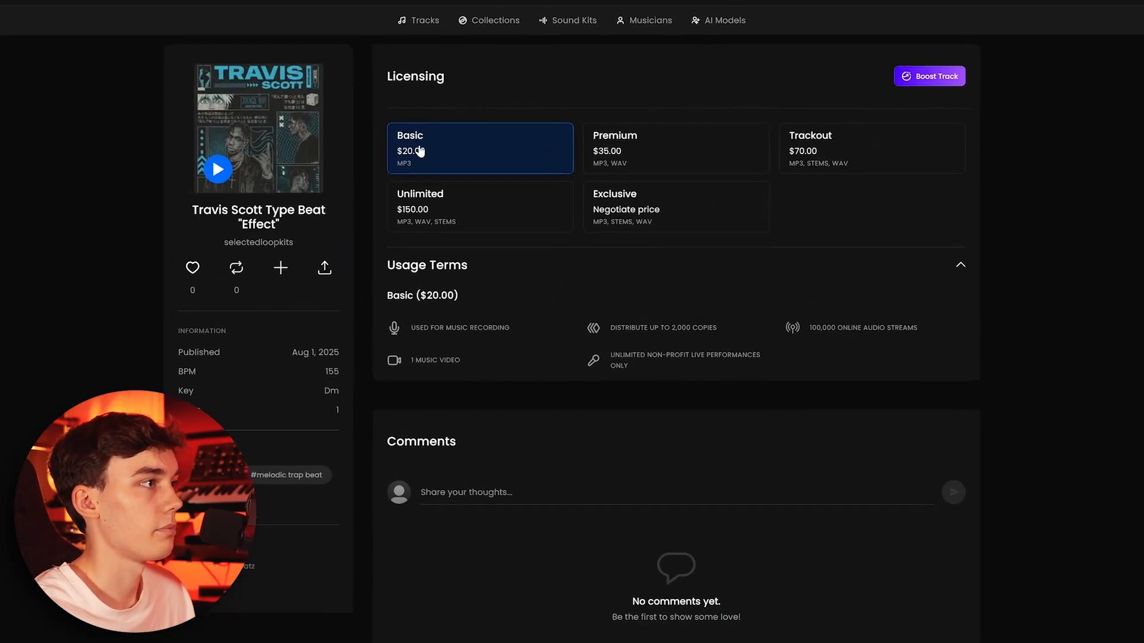
{"action": "left_click", "coordinate": [640, 156]}
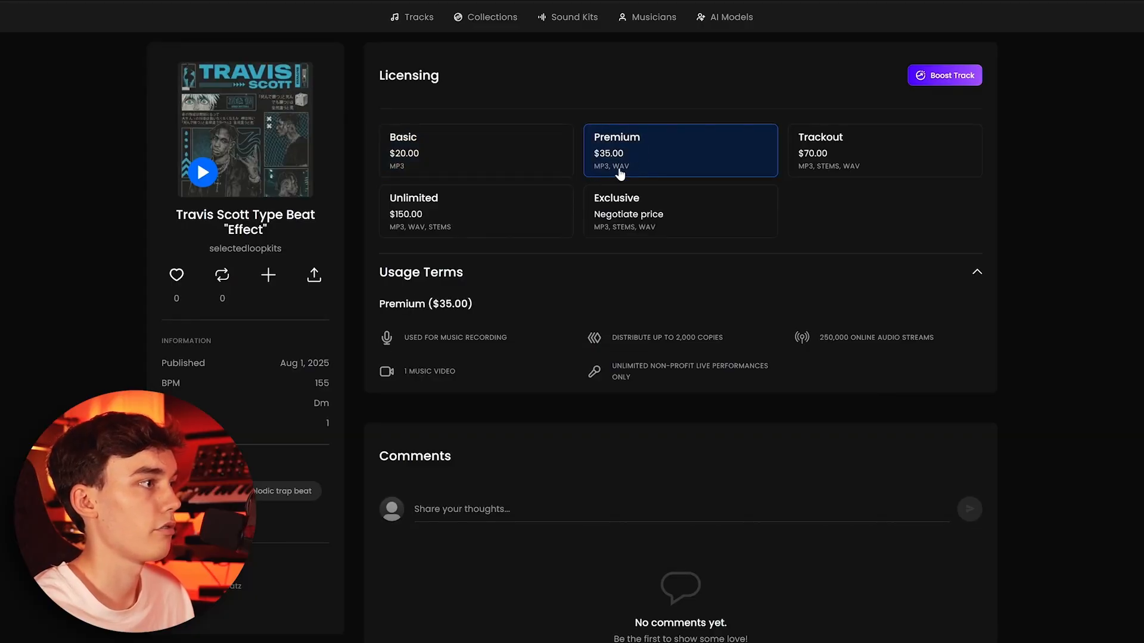
{"action": "left_click", "coordinate": [854, 164]}
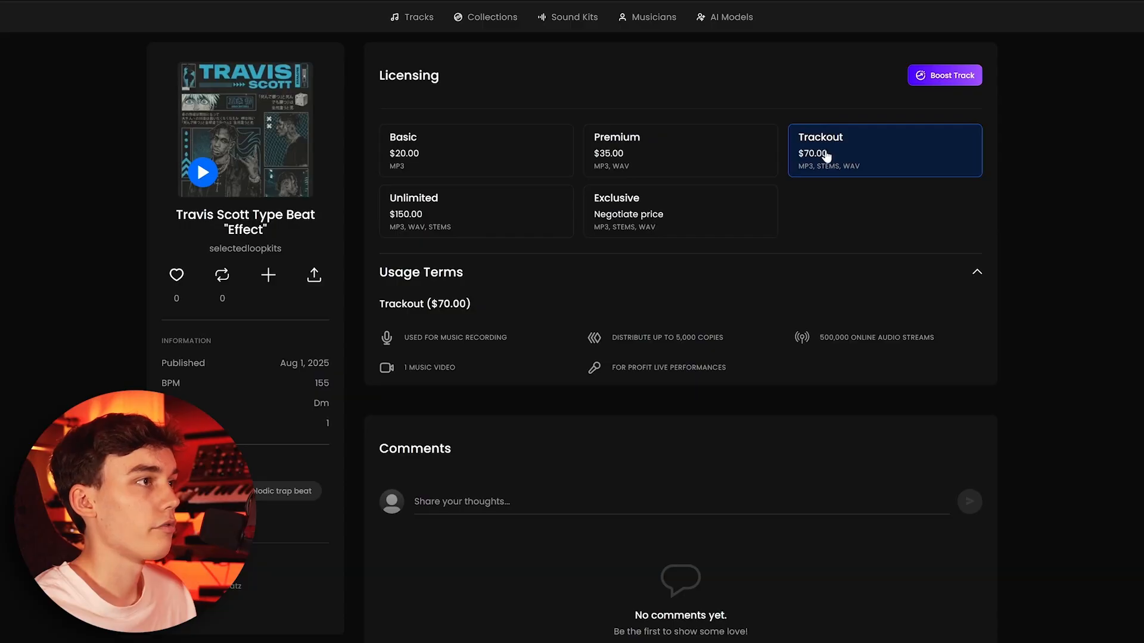
{"action": "left_click", "coordinate": [488, 209]}
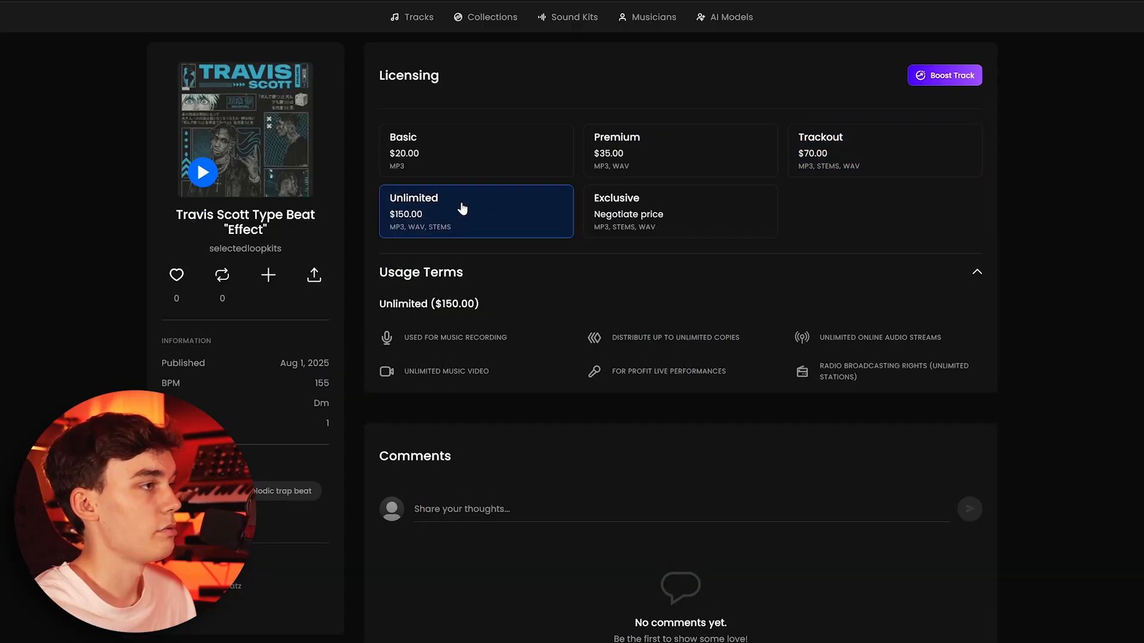
{"action": "left_click", "coordinate": [685, 214]}
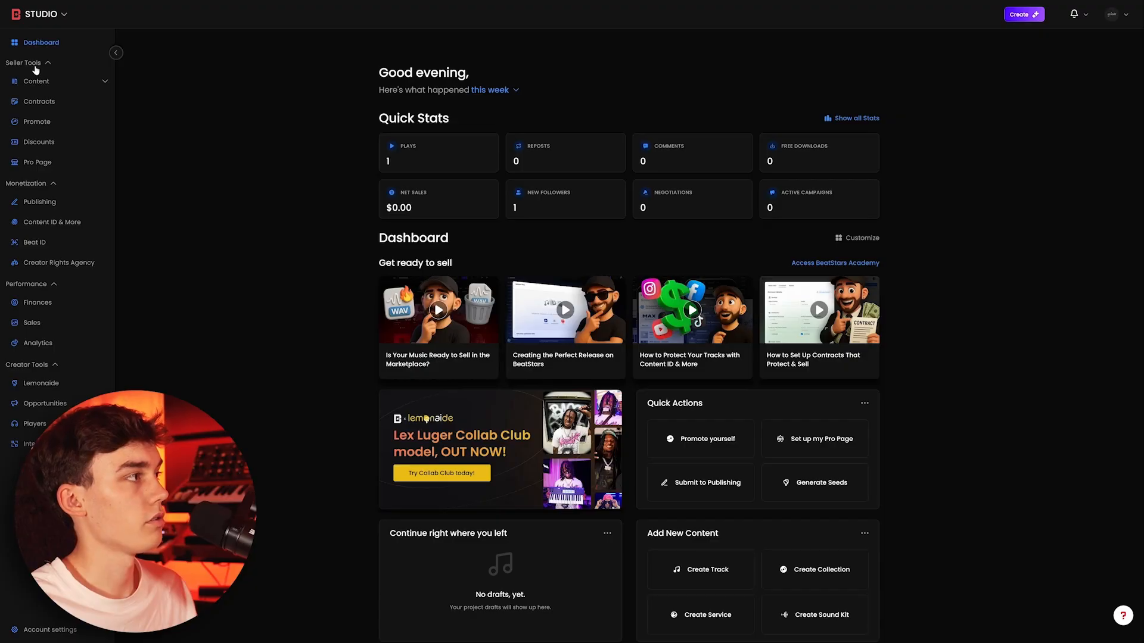
Start a new bulk discount in the studio and configure it as Buy 1, Get 1 Free.
{"action": "left_click", "coordinate": [37, 144]}
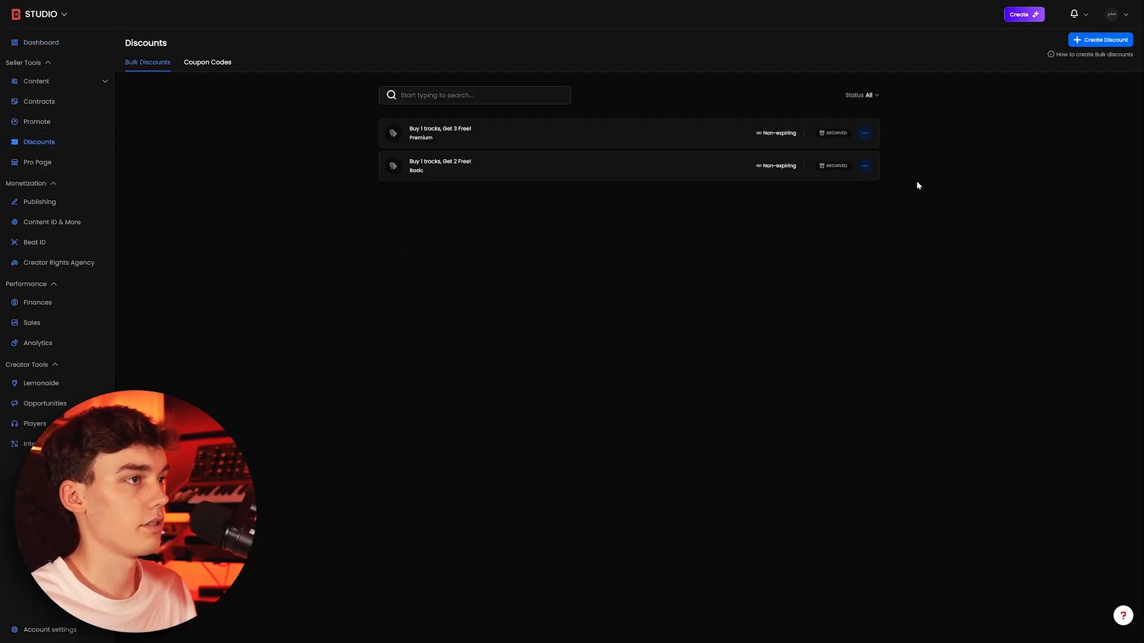
{"action": "left_click", "coordinate": [1097, 42]}
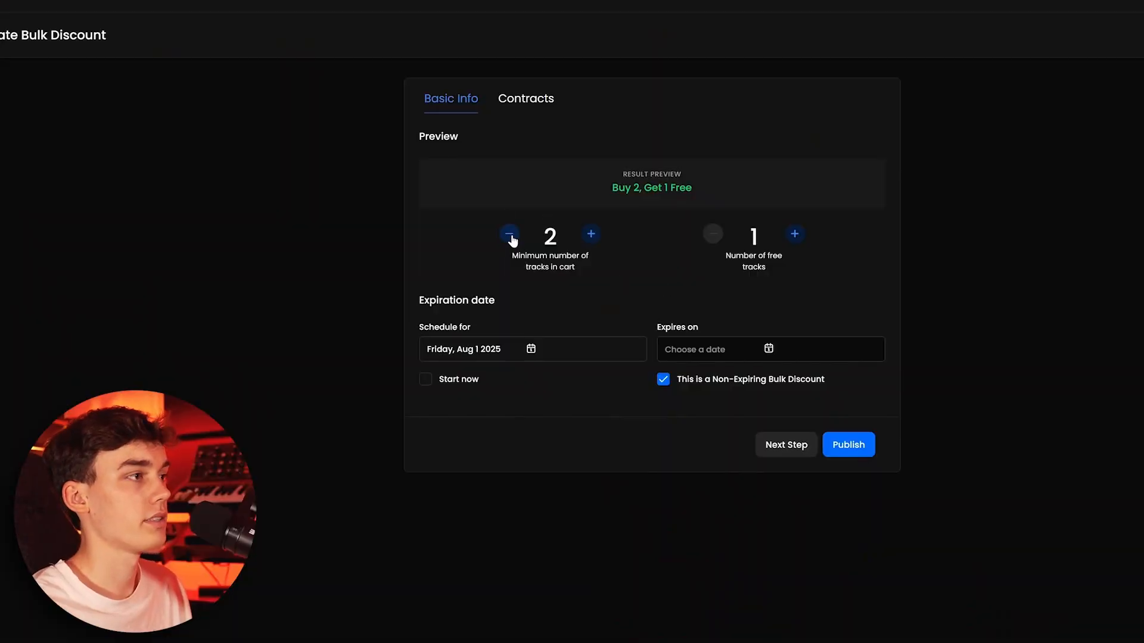
{"action": "left_click", "coordinate": [510, 236]}
{"action": "left_click_drag", "start_coordinate": [612, 188], "coordinate": [705, 181]}
{"action": "left_click", "coordinate": [732, 193]}
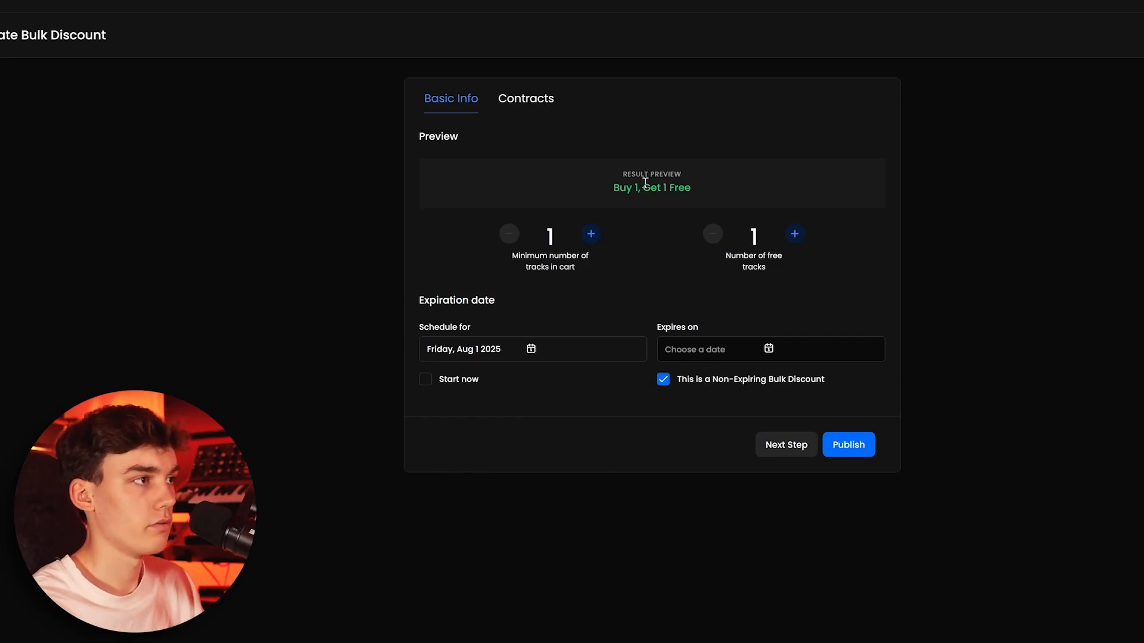
Apply the Buy 1, Get 1 Free discount to the Basic contract only and publish it.
{"action": "left_click", "coordinate": [542, 102]}
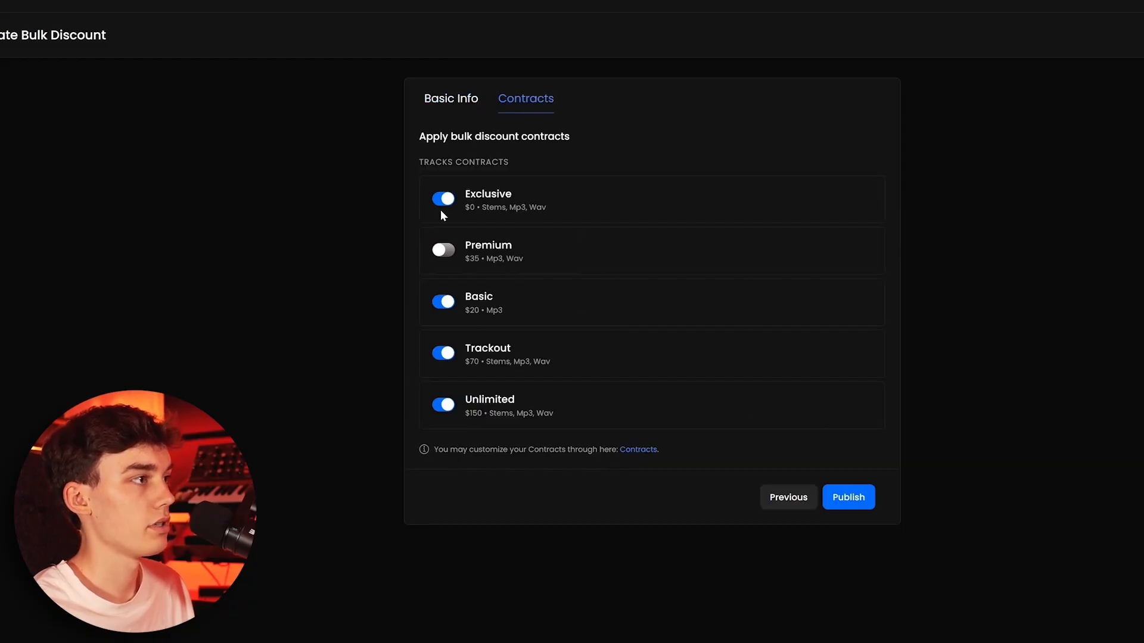
{"action": "left_click", "coordinate": [442, 207]}
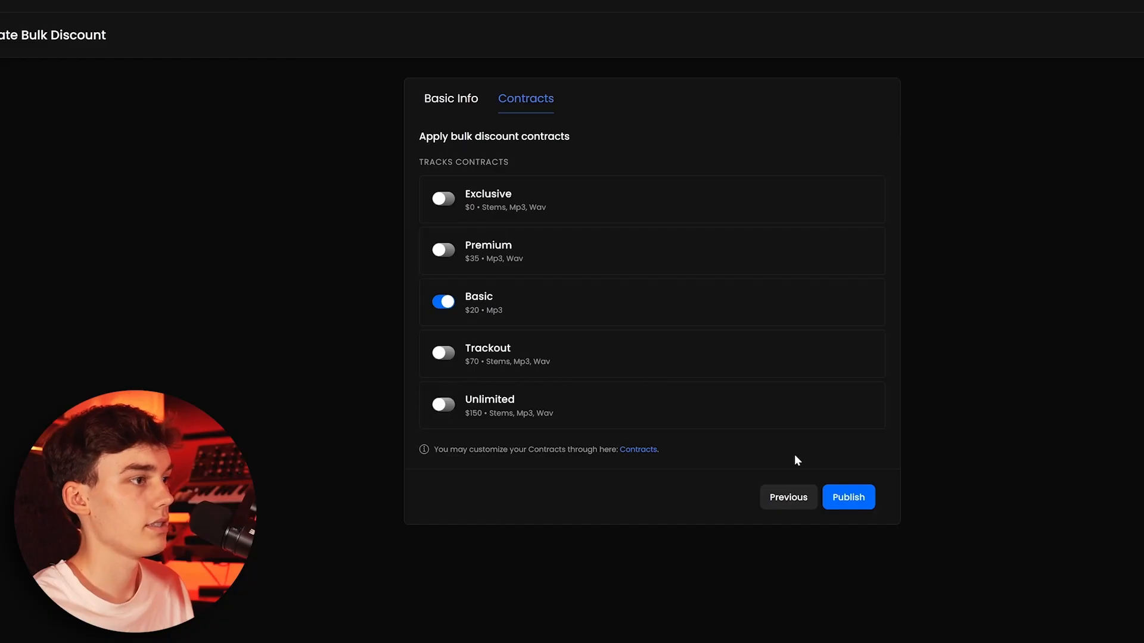
{"action": "left_click", "coordinate": [854, 492]}
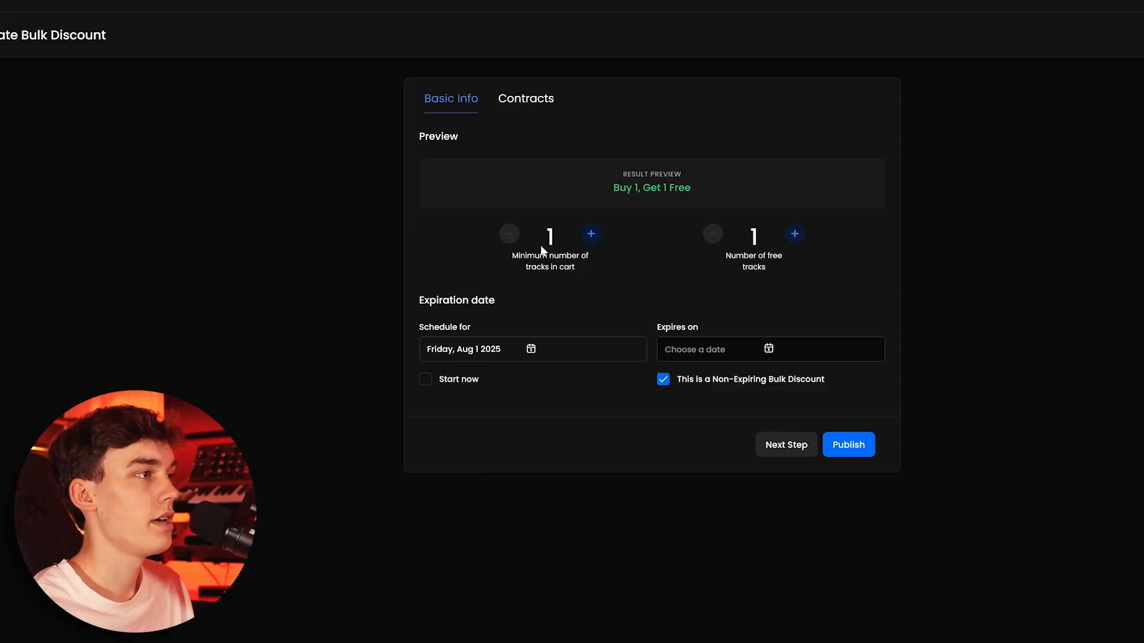
Publish a non-expiring Buy 1, Get 2 Free bulk discount that applies to the Premium contract only.
{"action": "left_click", "coordinate": [796, 233]}
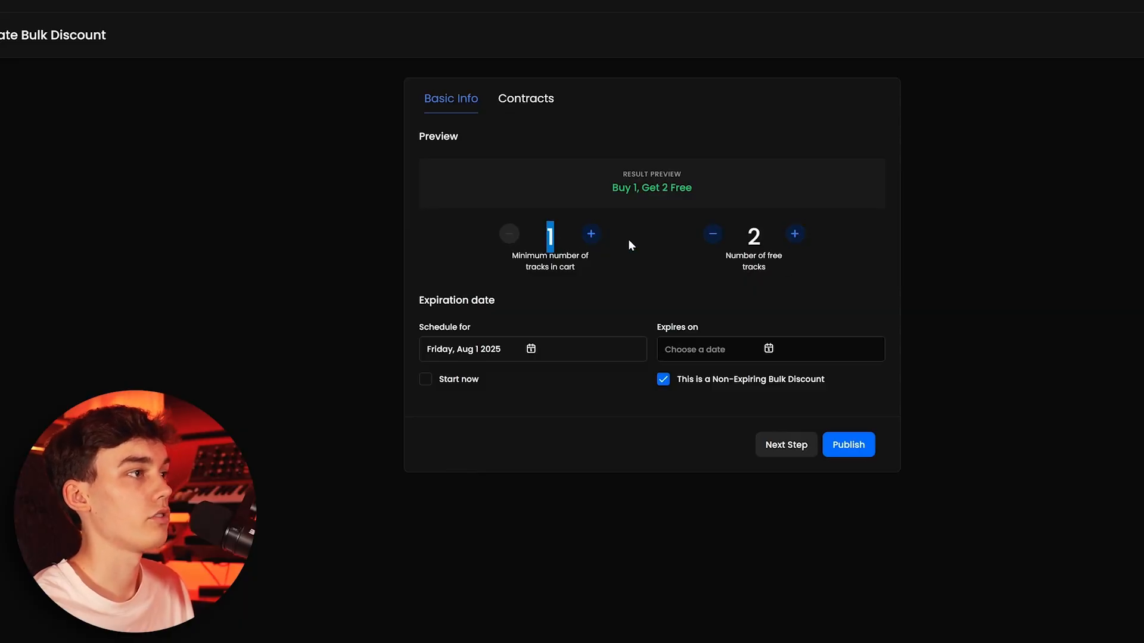
{"action": "left_click", "coordinate": [530, 100]}
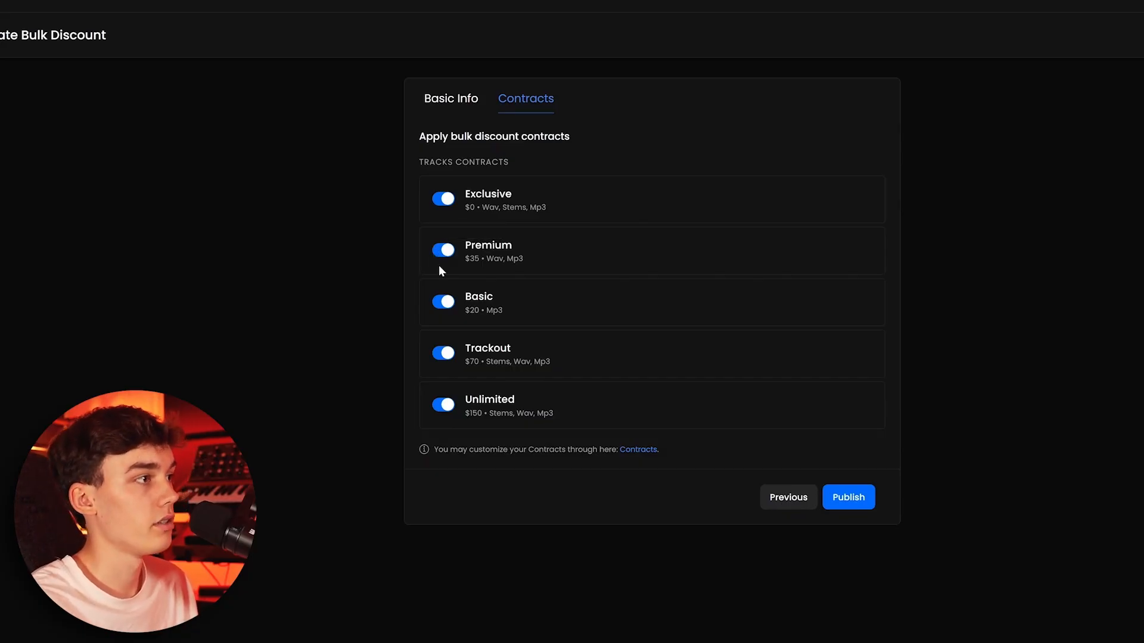
{"action": "left_click", "coordinate": [448, 302]}
{"action": "left_click", "coordinate": [446, 403]}
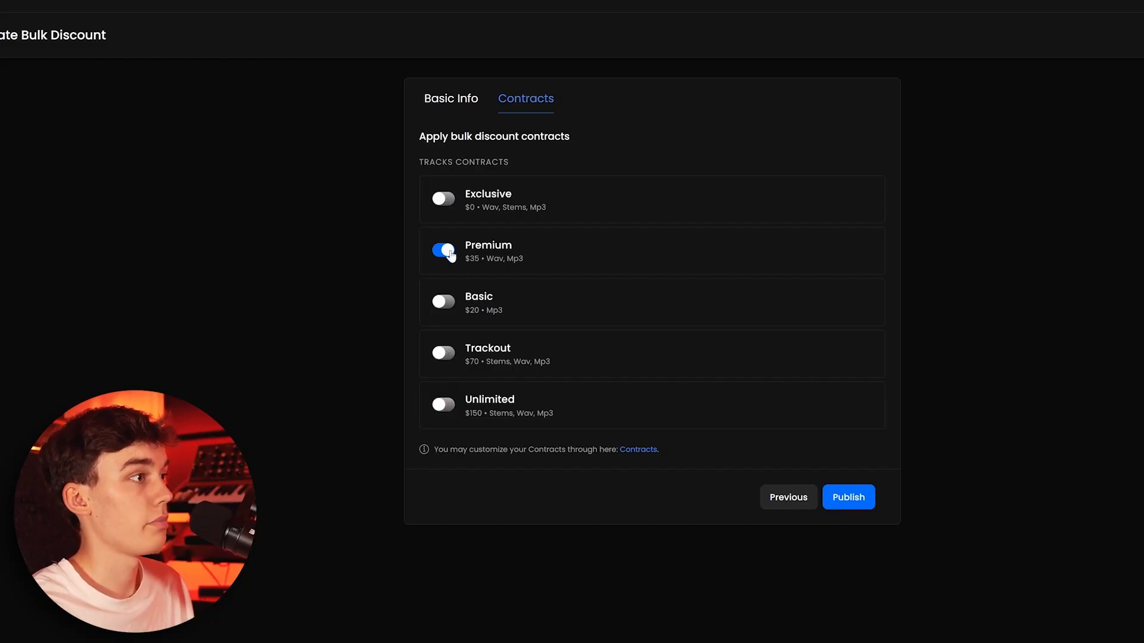
{"action": "left_click", "coordinate": [858, 498]}
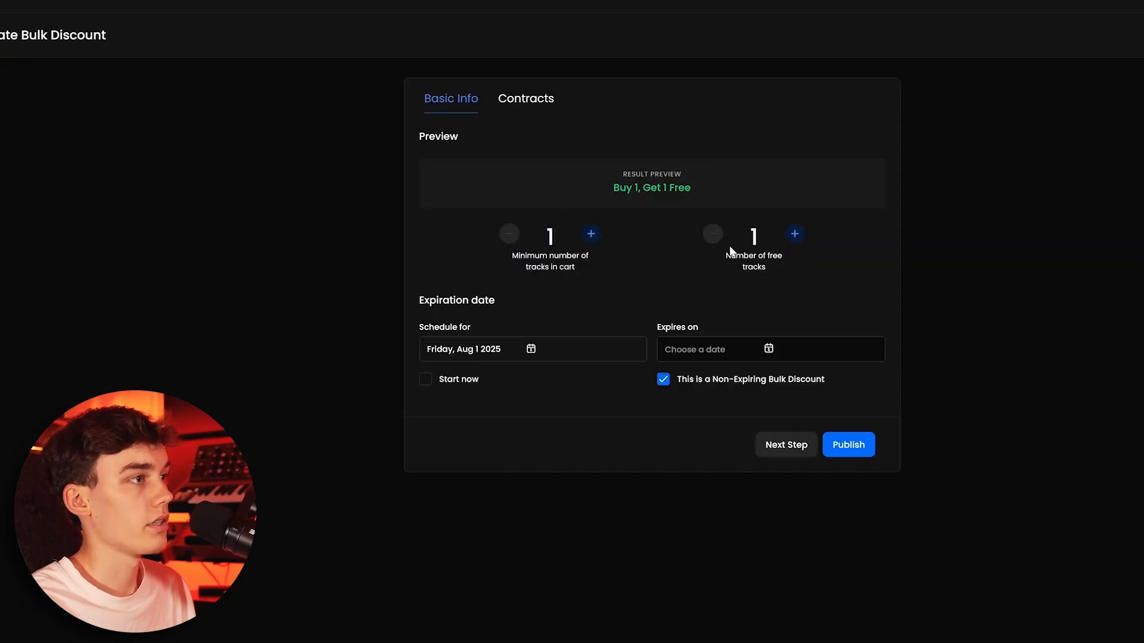
Publish a non-expiring Buy 1, Get 3 Free bulk discount that applies to the Trackout contract only.
{"action": "left_click", "coordinate": [794, 233]}
{"action": "left_click", "coordinate": [794, 233]}
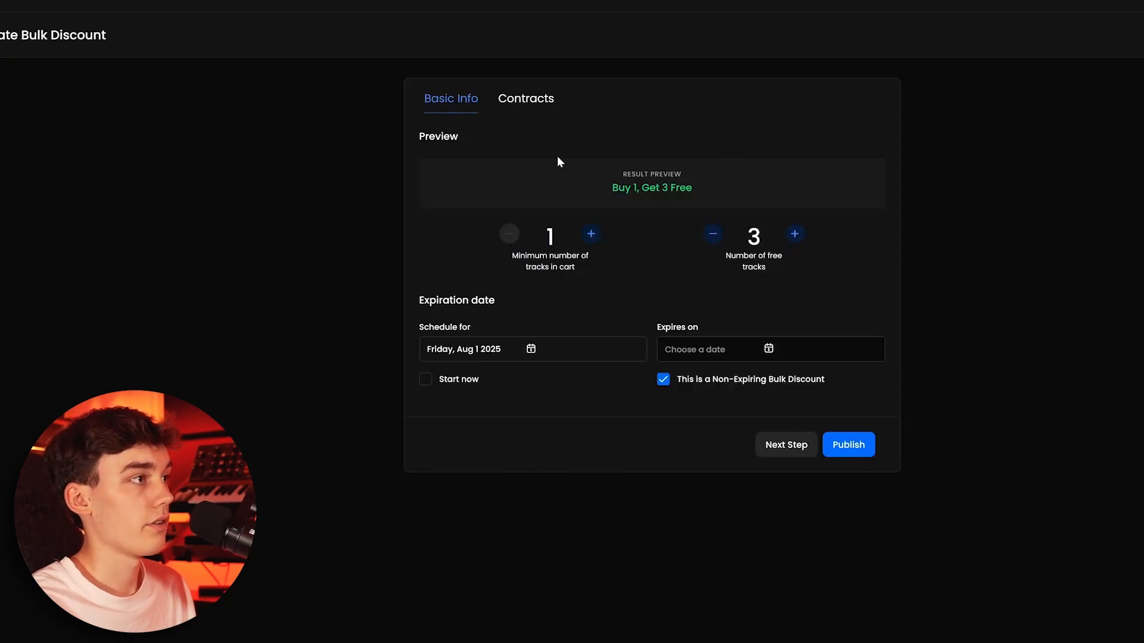
{"action": "left_click", "coordinate": [527, 102]}
{"action": "left_click", "coordinate": [635, 337]}
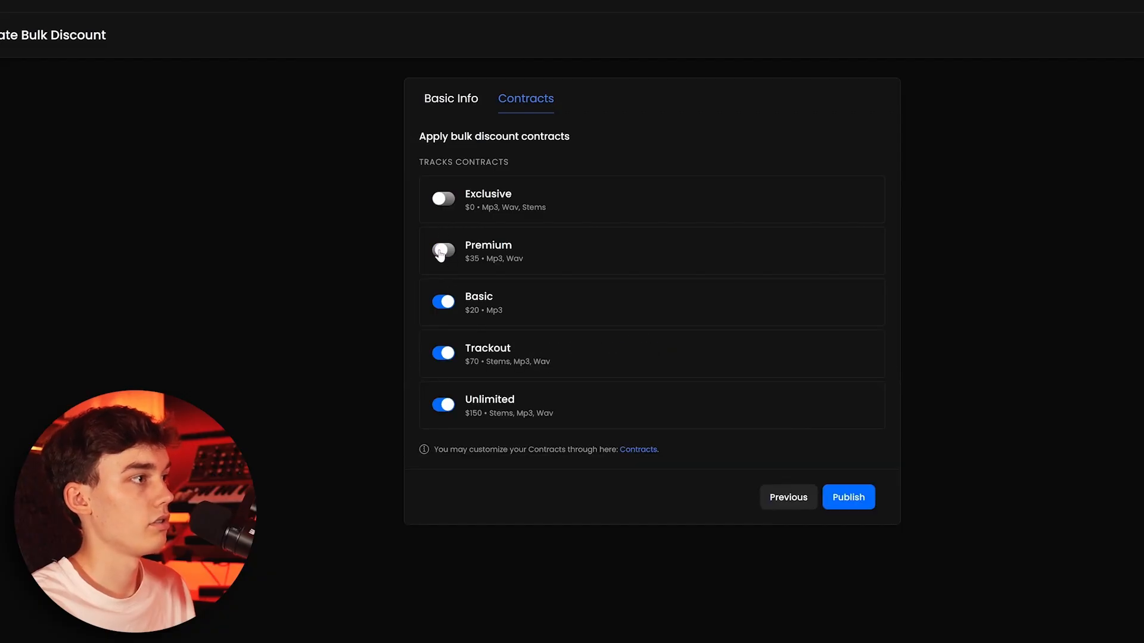
{"action": "left_click", "coordinate": [443, 405]}
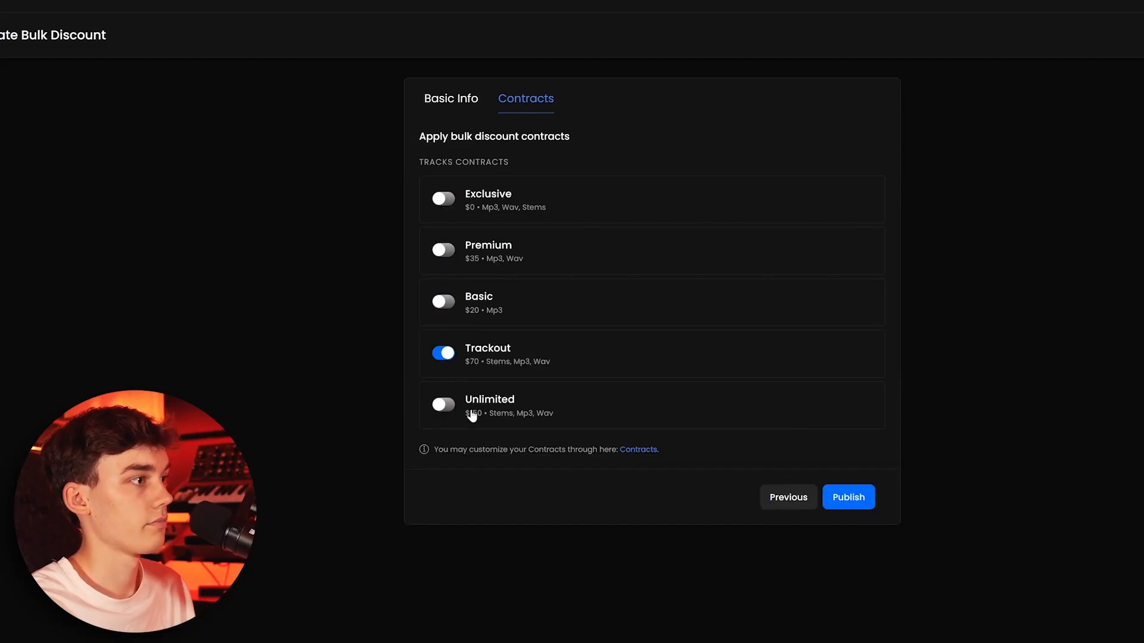
{"action": "left_click", "coordinate": [846, 497]}
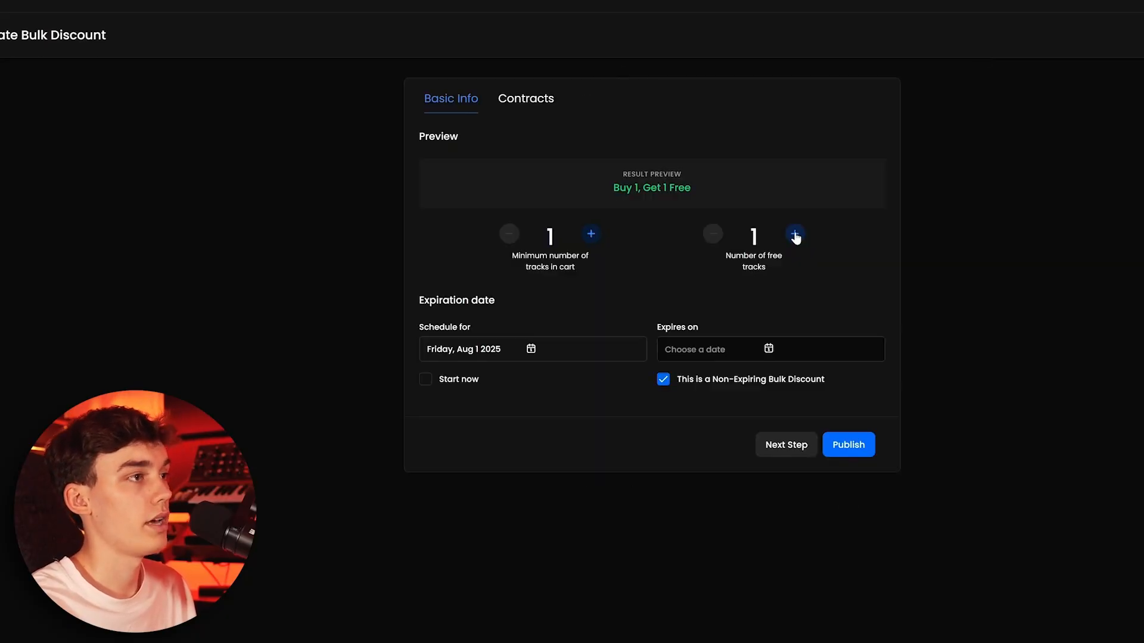
Publish a non-expiring Buy 1, Get 5 Free bulk discount that applies to the Unlimited contract only.
{"action": "left_click", "coordinate": [795, 235]}
{"action": "left_click", "coordinate": [795, 235]}
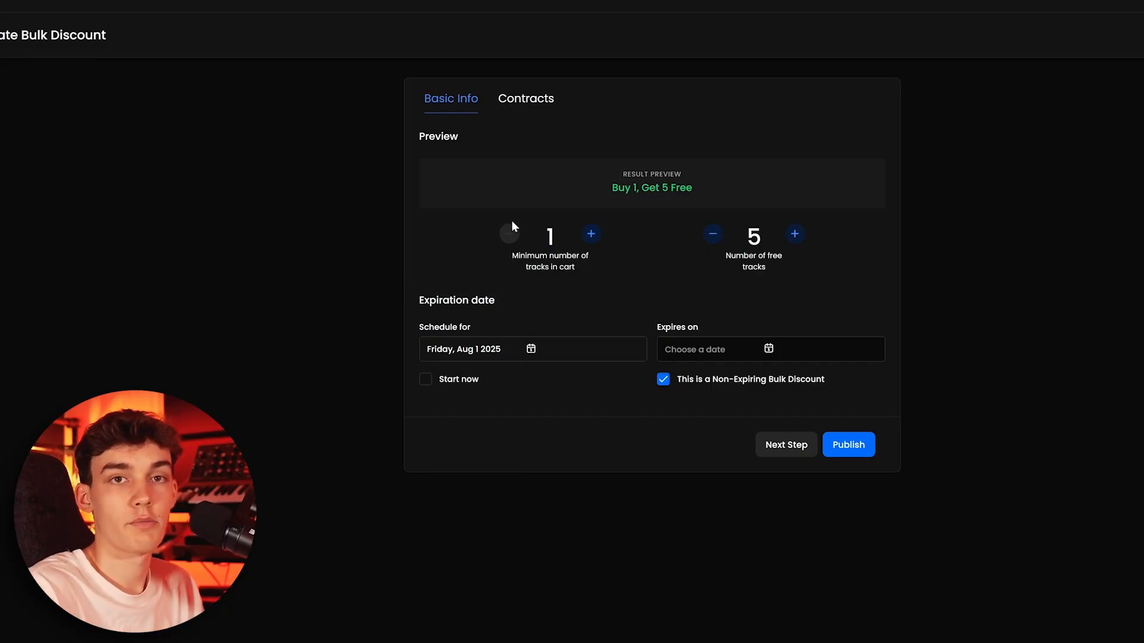
{"action": "left_click", "coordinate": [528, 98]}
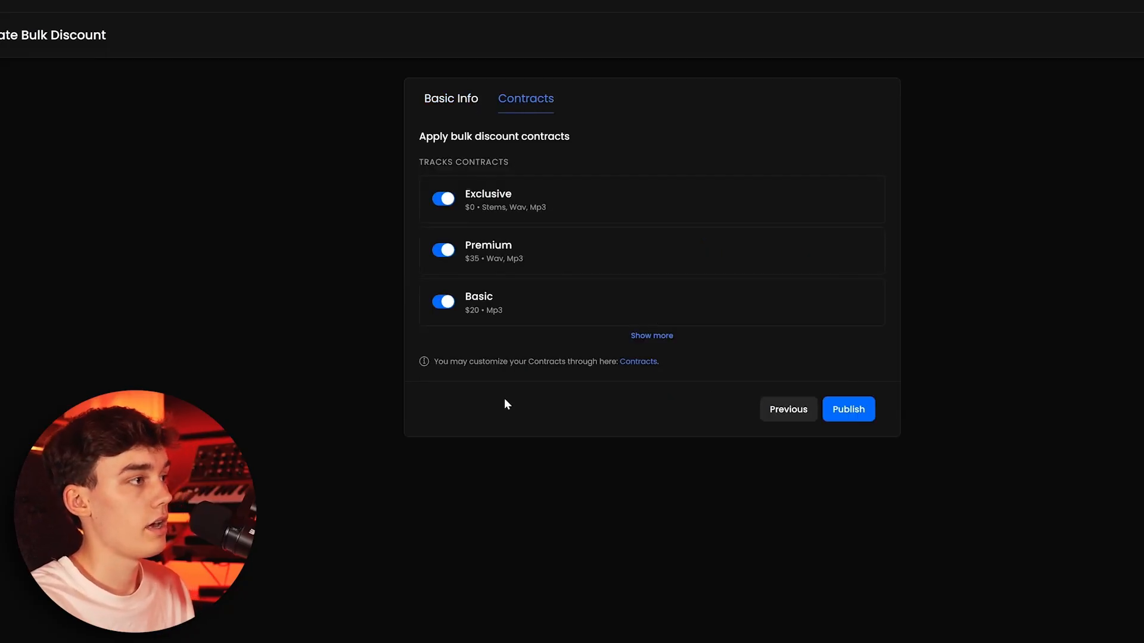
{"action": "left_click", "coordinate": [659, 337]}
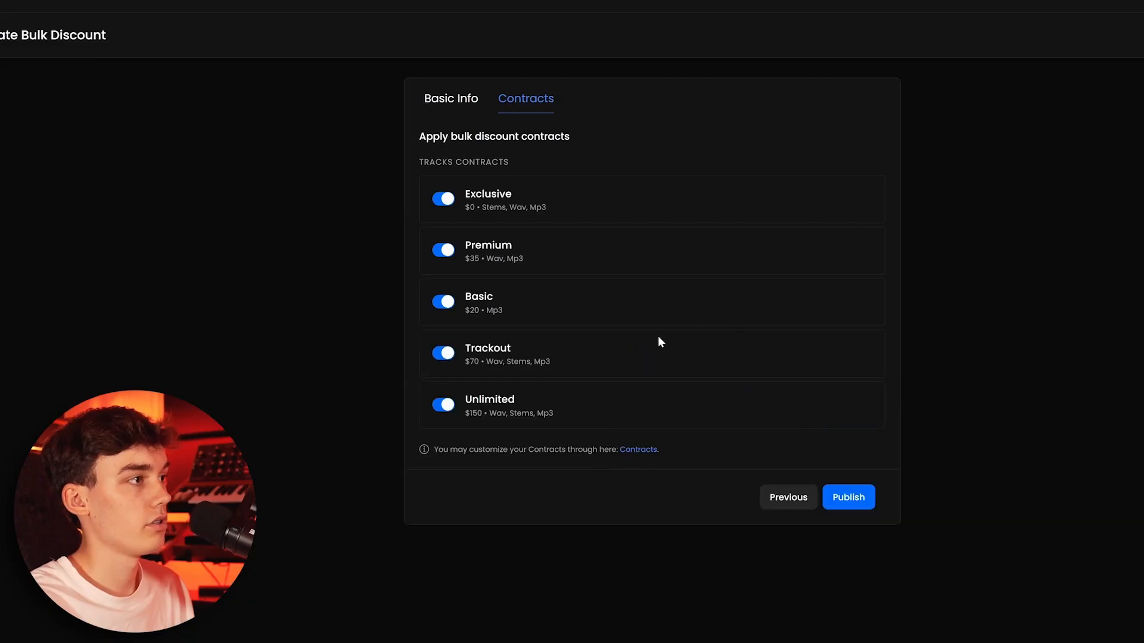
{"action": "left_click", "coordinate": [443, 303]}
{"action": "left_click", "coordinate": [443, 251]}
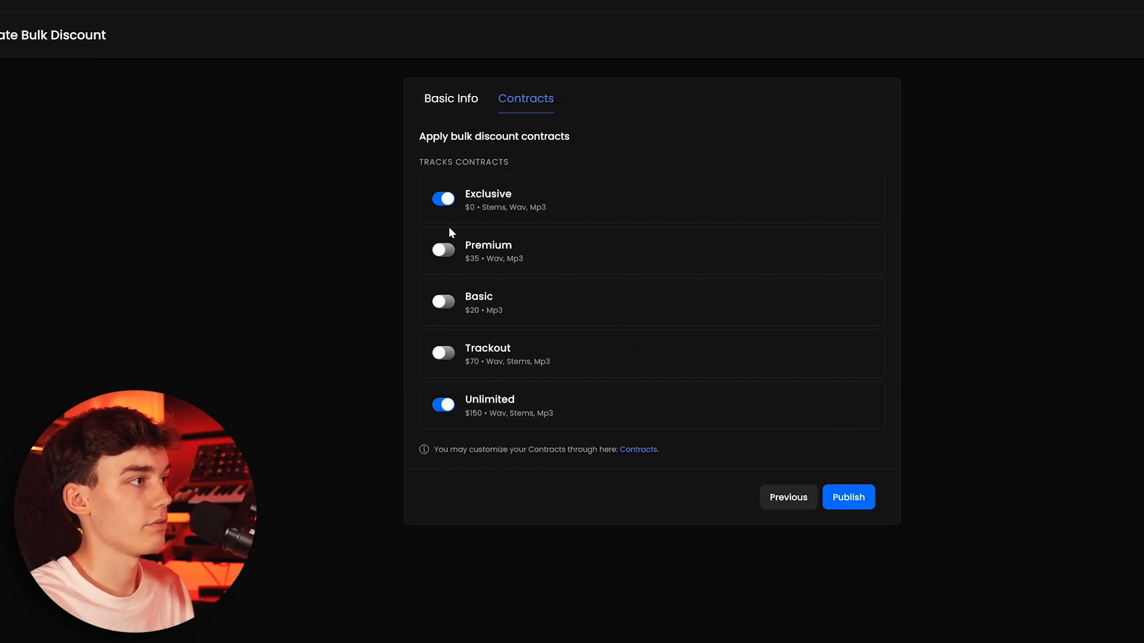
{"action": "left_click", "coordinate": [443, 199]}
{"action": "left_click", "coordinate": [848, 497]}
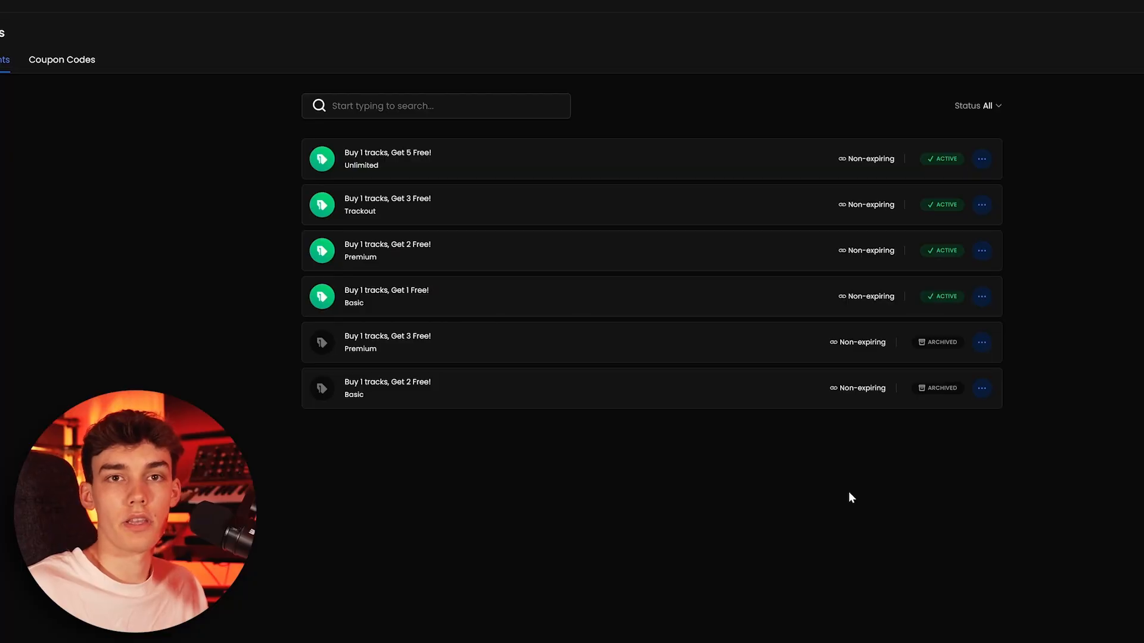
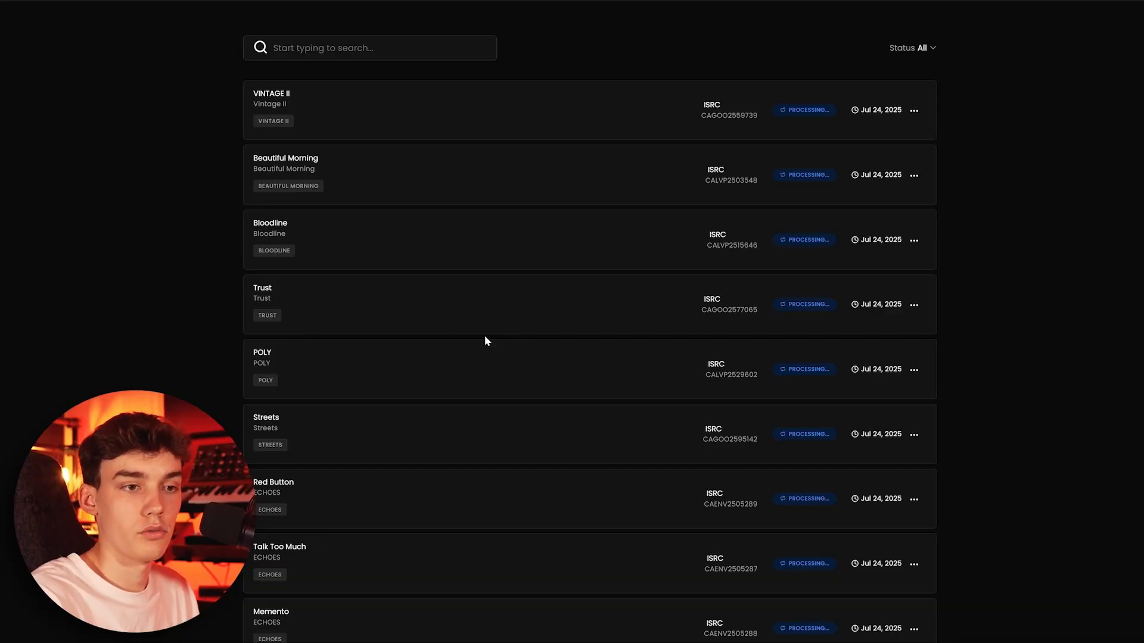
Search the songs available for publishing for "sg beatz the creator" and select the track The Creator for submission.
{"action": "scroll", "coordinate": [485, 341], "scroll_direction": "down", "scroll_amount": 5}
{"action": "scroll", "coordinate": [485, 346], "scroll_direction": "down", "scroll_amount": 20}
{"action": "scroll", "coordinate": [485, 346], "scroll_direction": "down", "scroll_amount": 10}
{"action": "scroll", "coordinate": [484, 345], "scroll_direction": "up", "scroll_amount": 20}
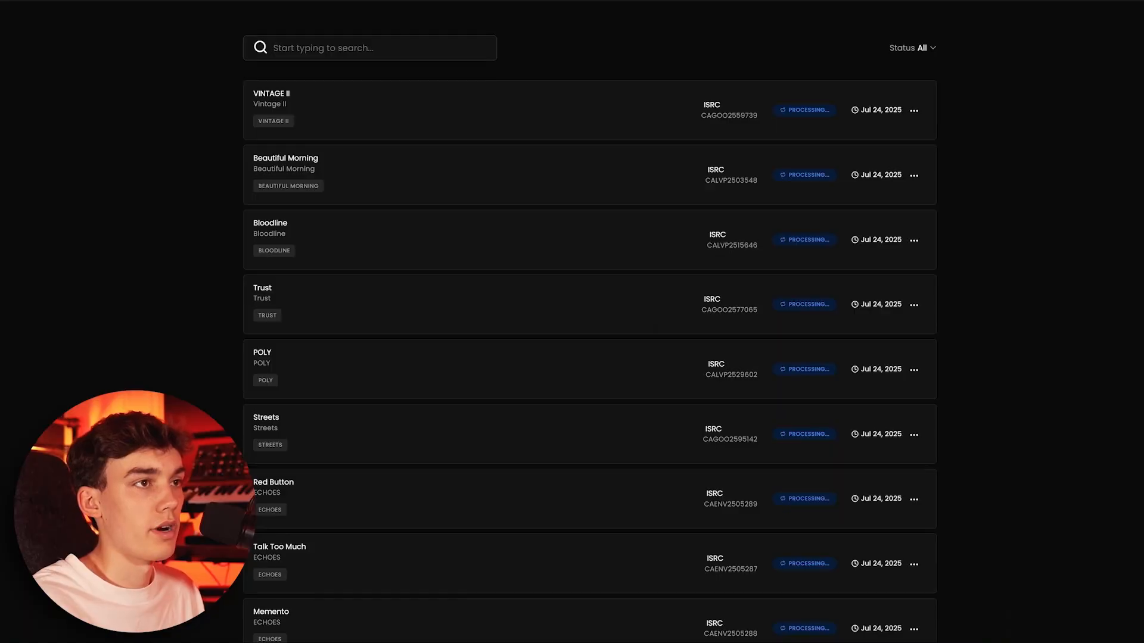
{"action": "type", "text": "sg beatz"}
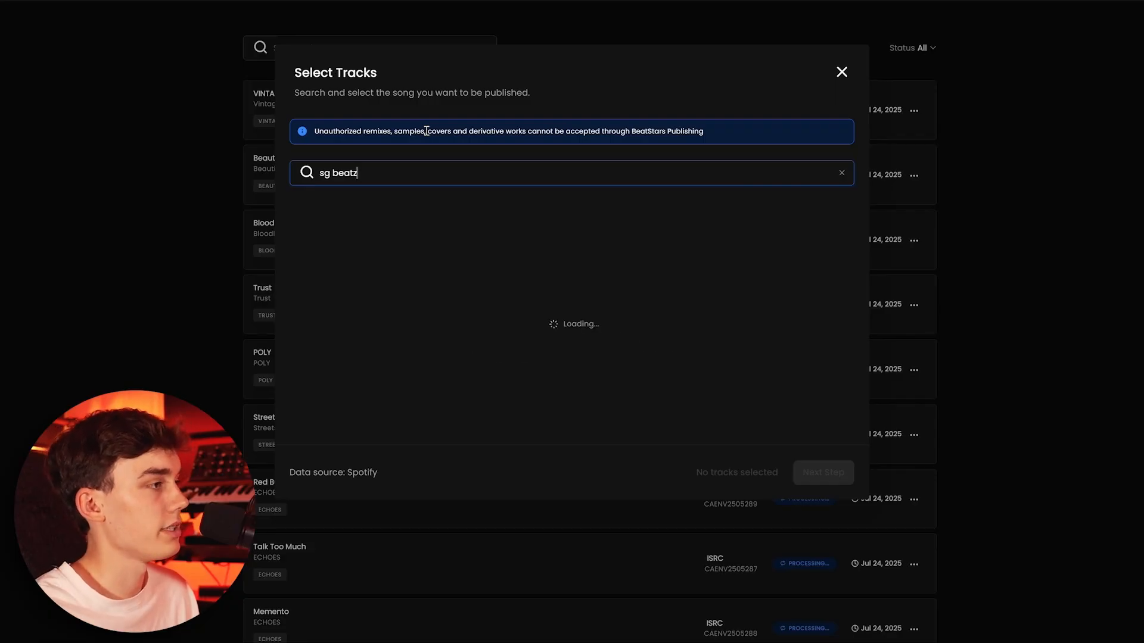
{"action": "type", "text": " the"}
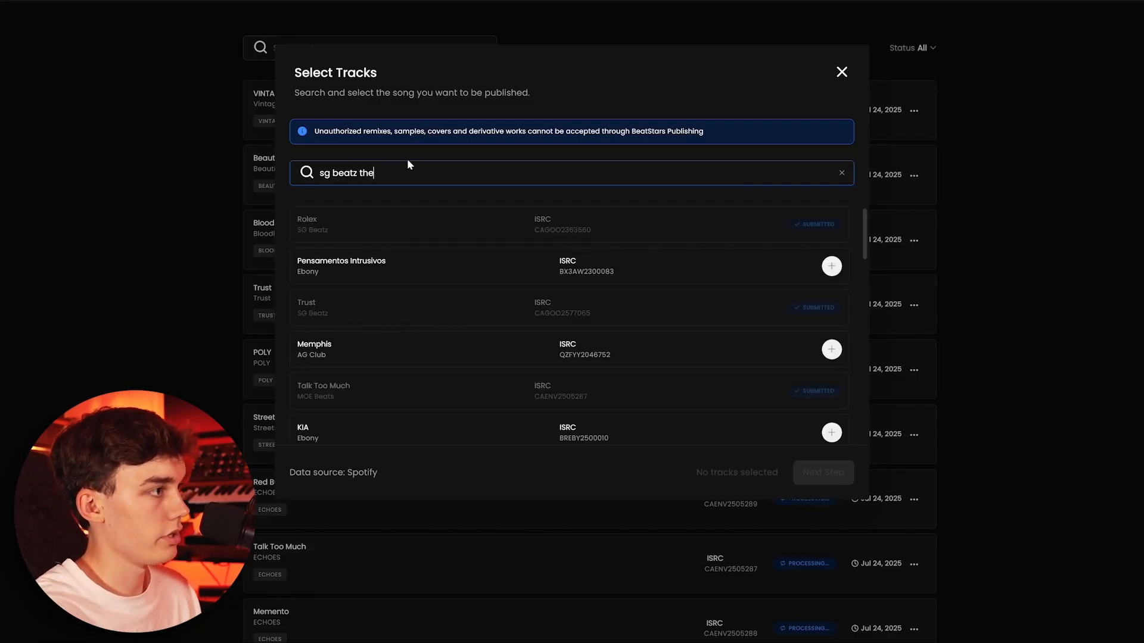
{"action": "type", "text": " creator"}
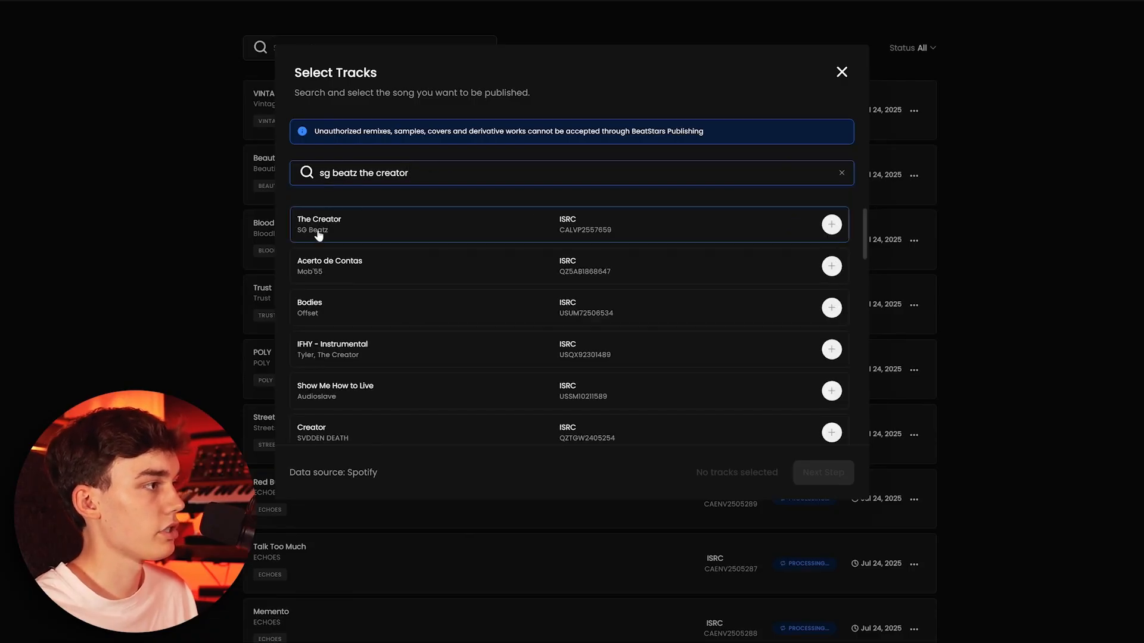
{"action": "left_click", "coordinate": [831, 225]}
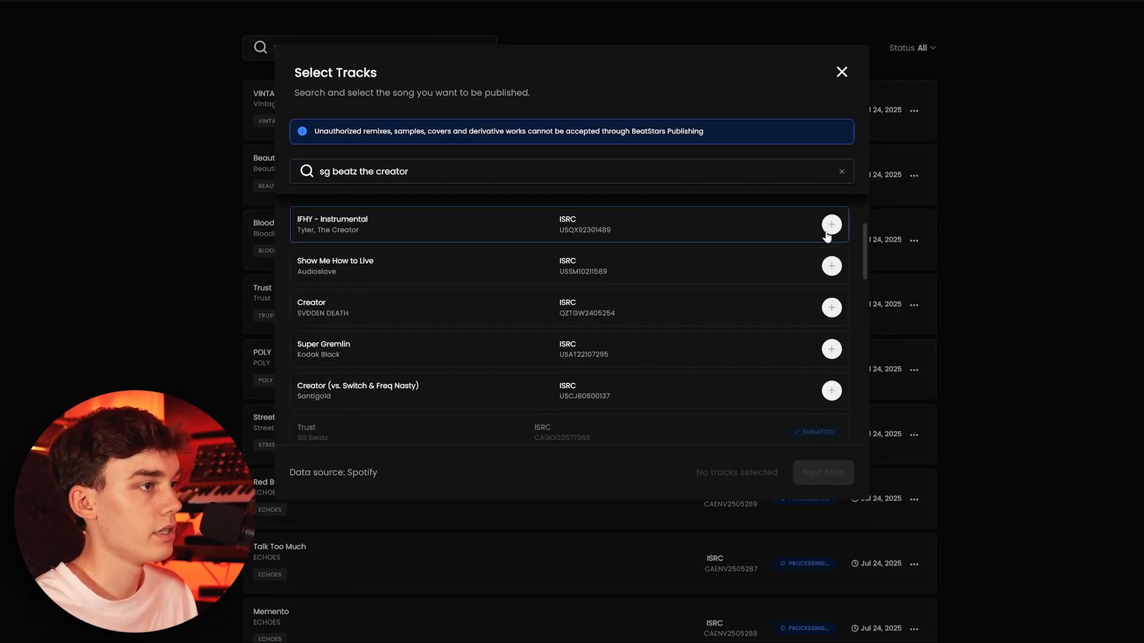
{"action": "left_click", "coordinate": [826, 473]}
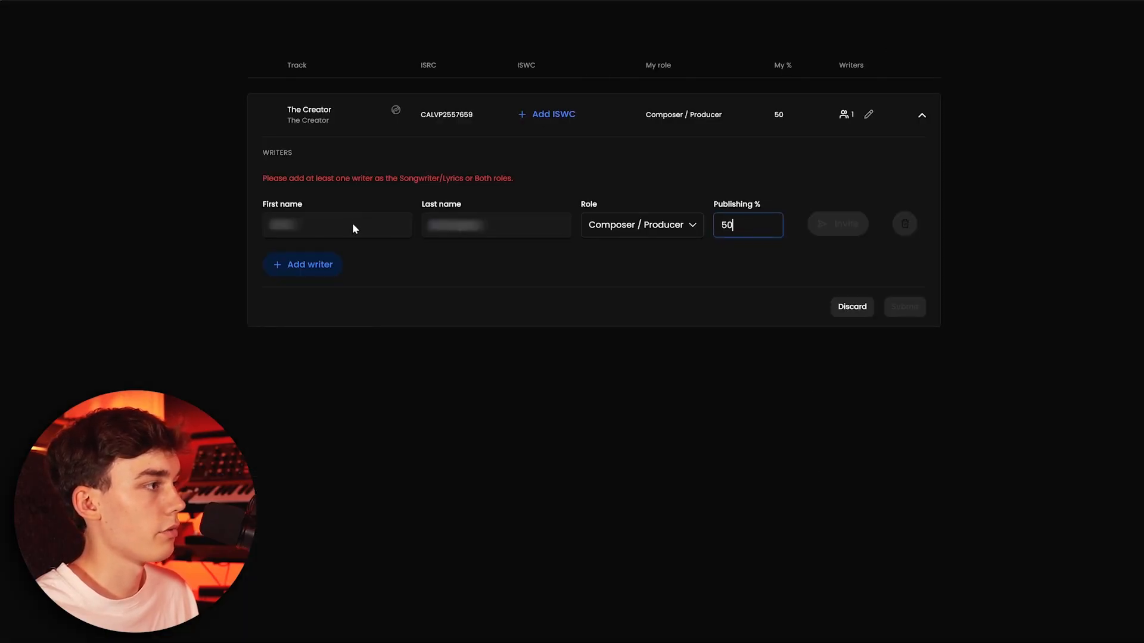
Set the writer's role on The Creator to Both with a 100% publishing share, and submit the track.
{"action": "left_click", "coordinate": [677, 226]}
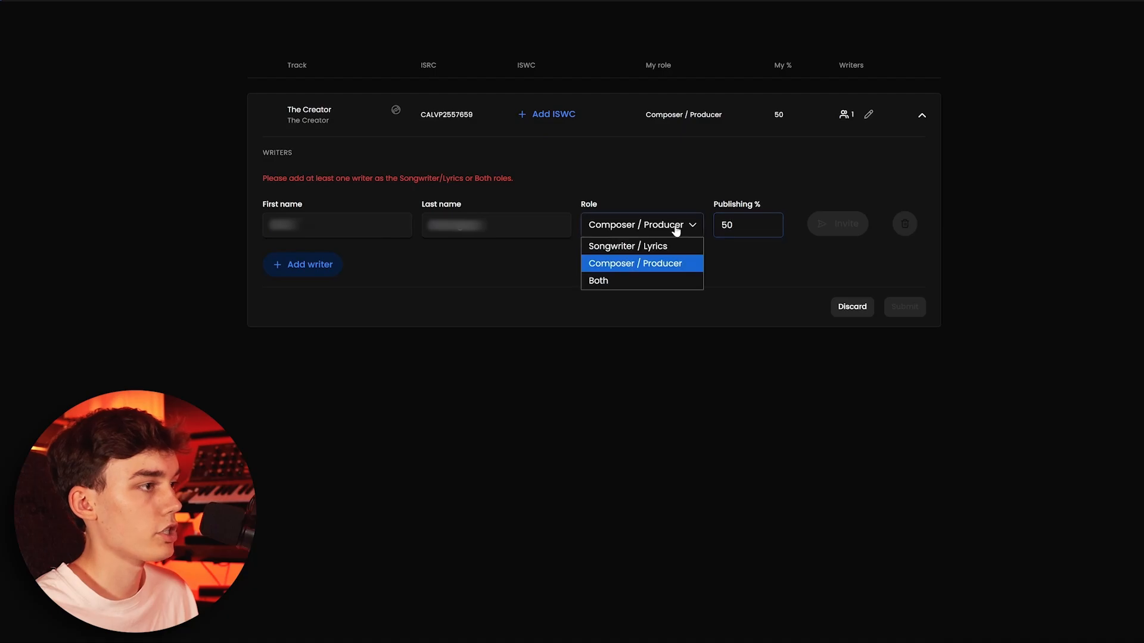
{"action": "left_click", "coordinate": [610, 283]}
{"action": "key", "text": "Tab"}
{"action": "type", "text": "100"}
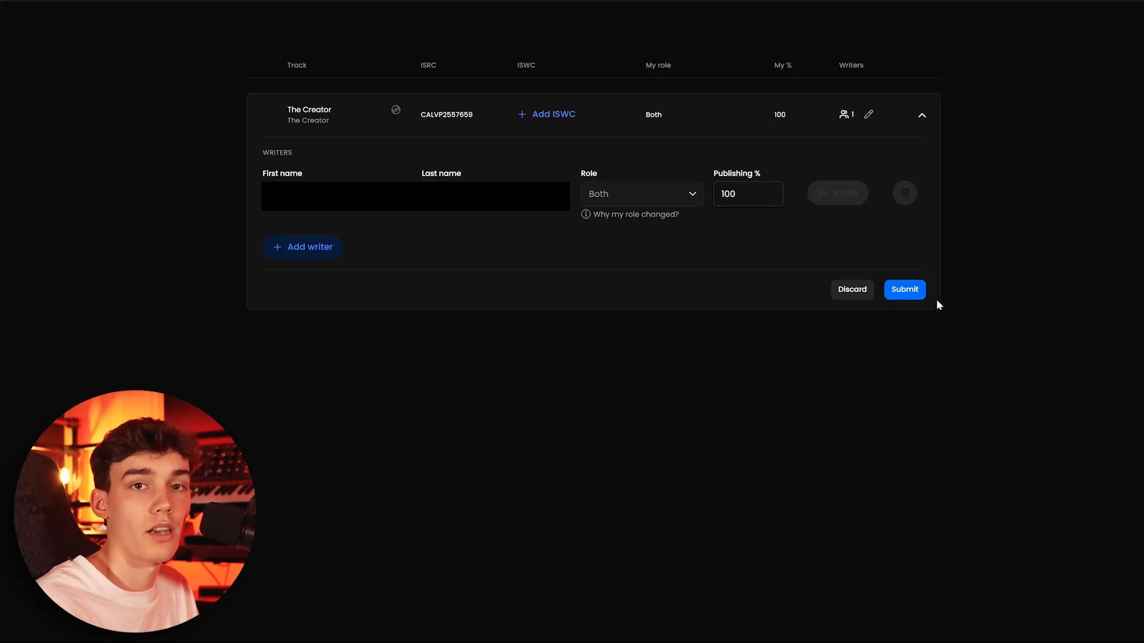
{"action": "left_click", "coordinate": [906, 290]}
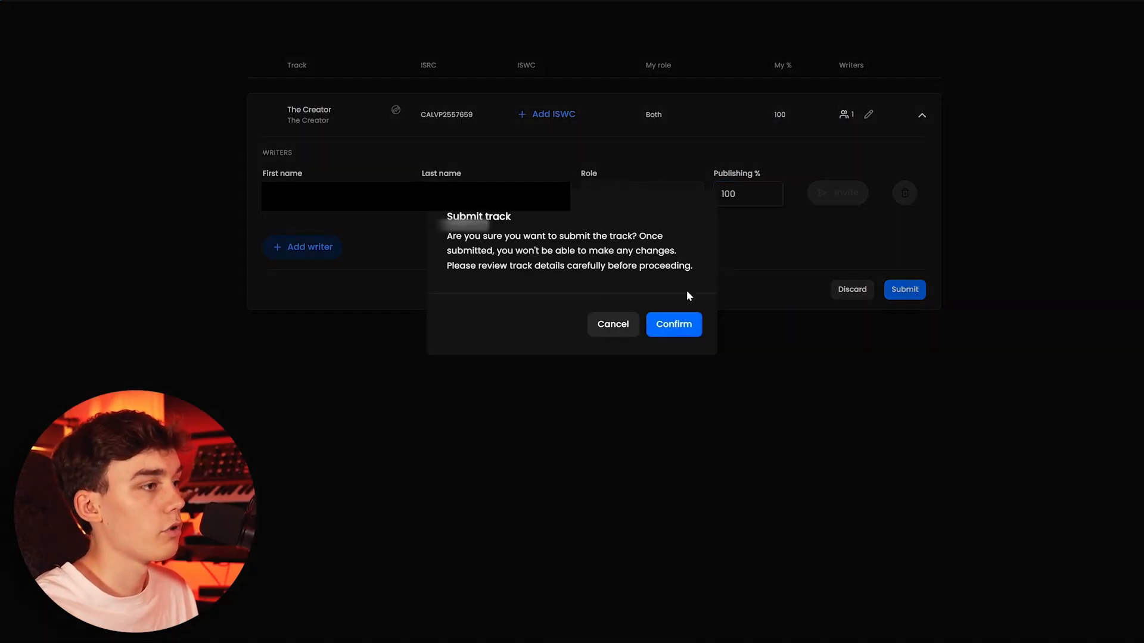
{"action": "left_click", "coordinate": [680, 329]}
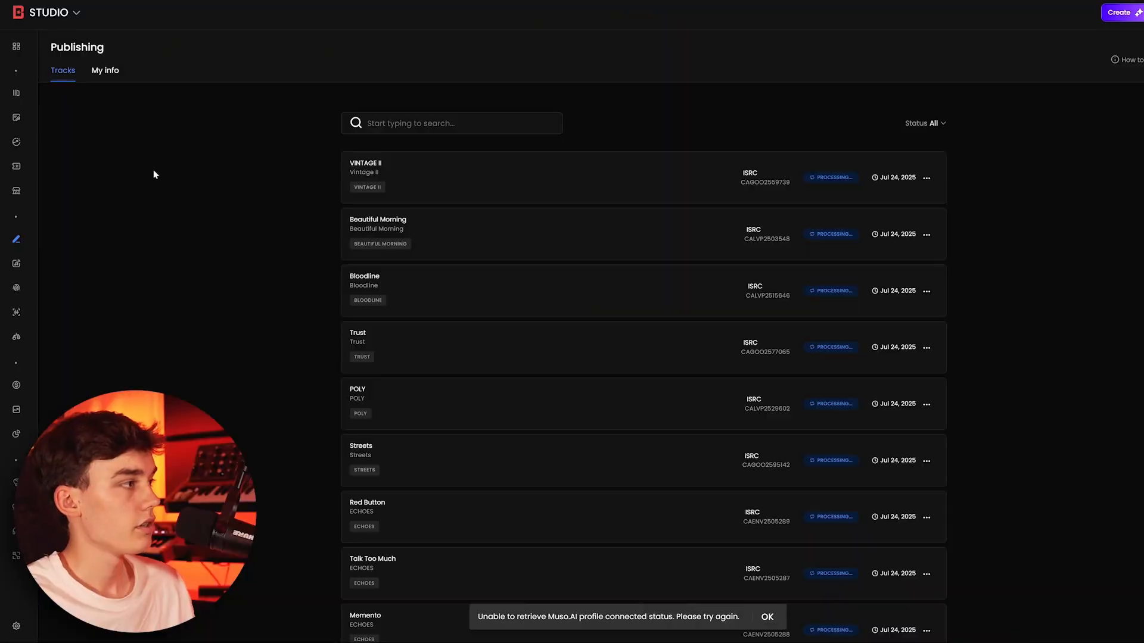
Add the existing track Travis Scott Type Beat "EFFECT" from the uploaded tracks as a new Beat ID asset.
{"action": "mouse_move", "coordinate": [30, 331]}
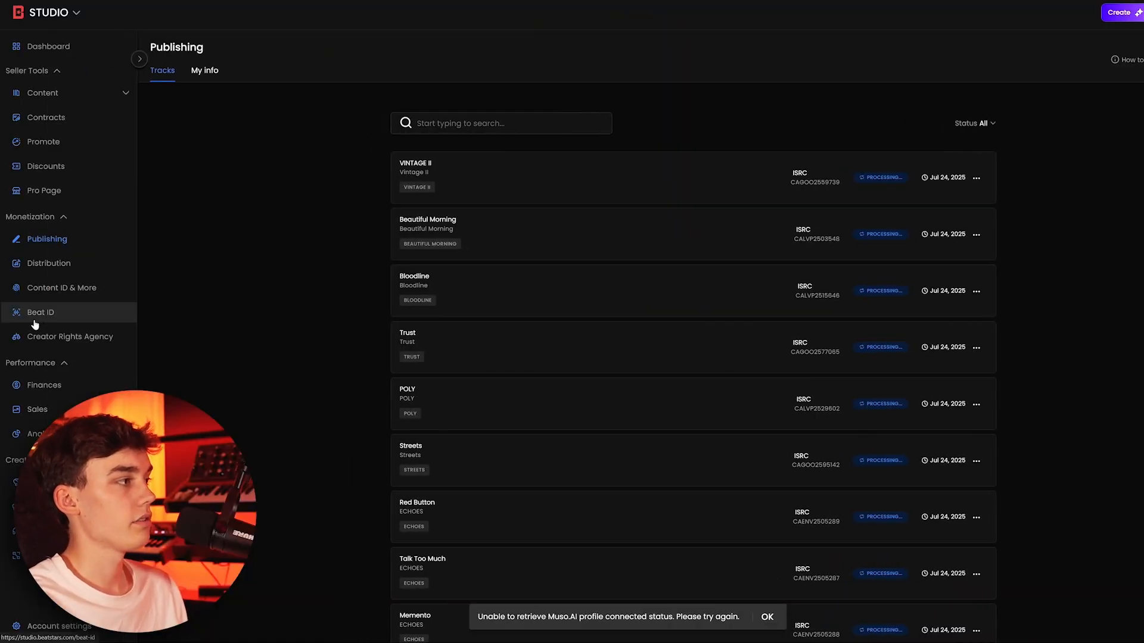
{"action": "left_click", "coordinate": [34, 323]}
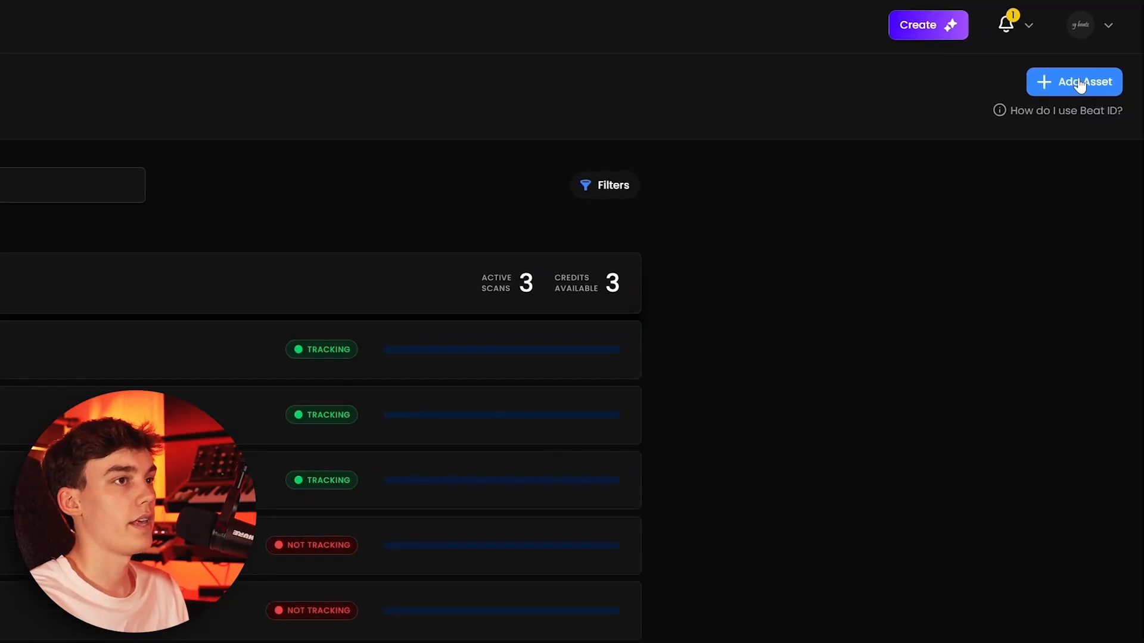
{"action": "left_click", "coordinate": [1079, 84]}
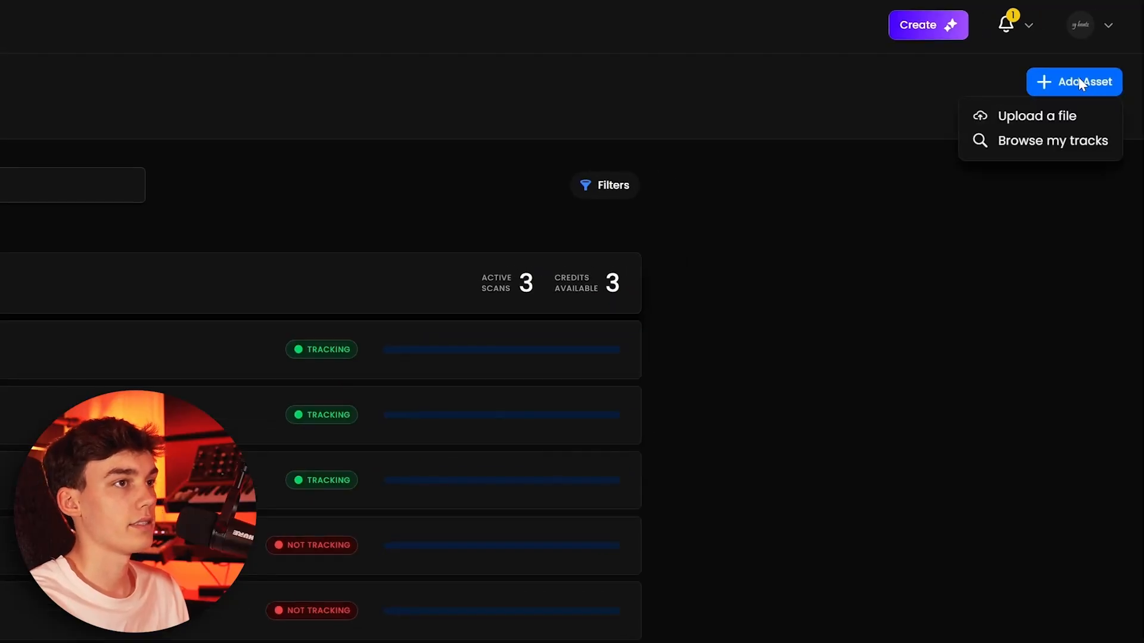
{"action": "left_click", "coordinate": [1021, 143]}
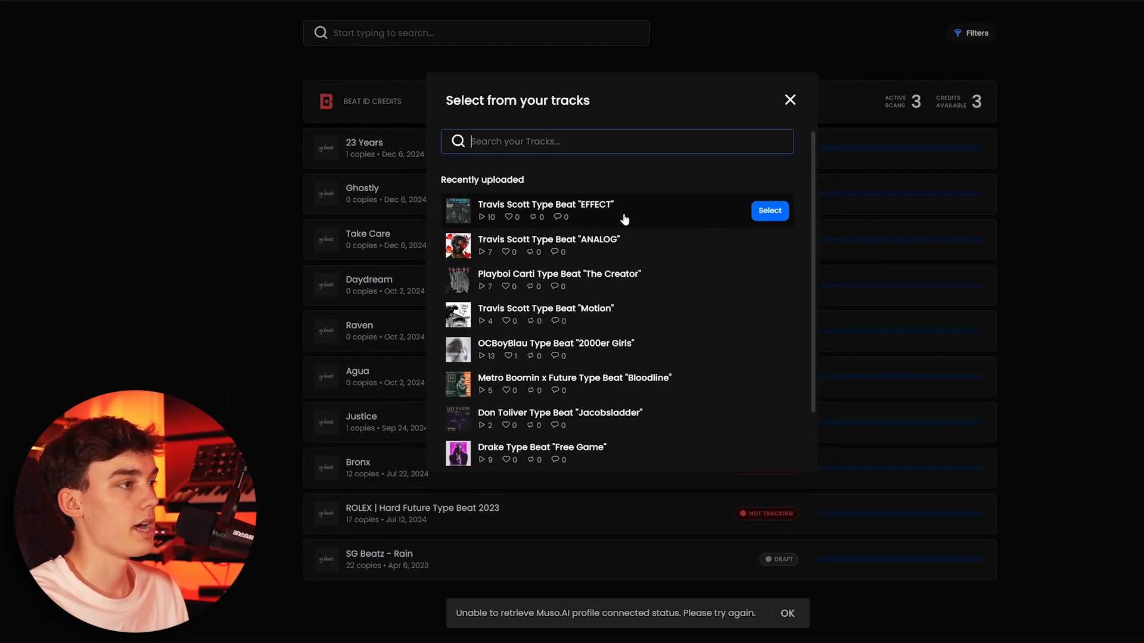
{"action": "left_click", "coordinate": [769, 212]}
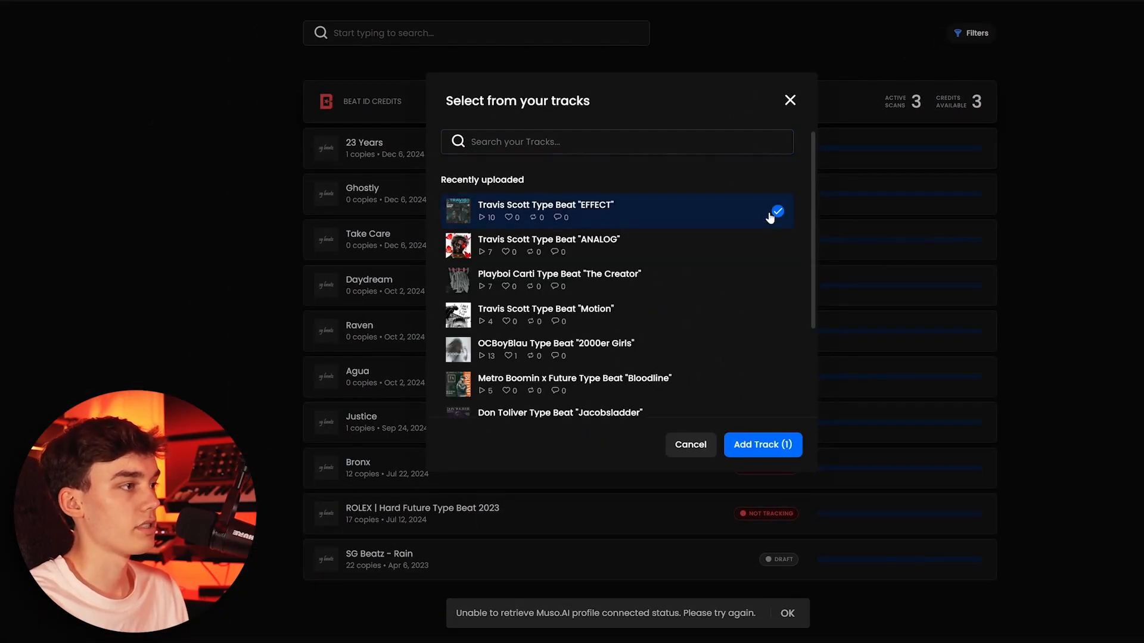
{"action": "left_click", "coordinate": [746, 442]}
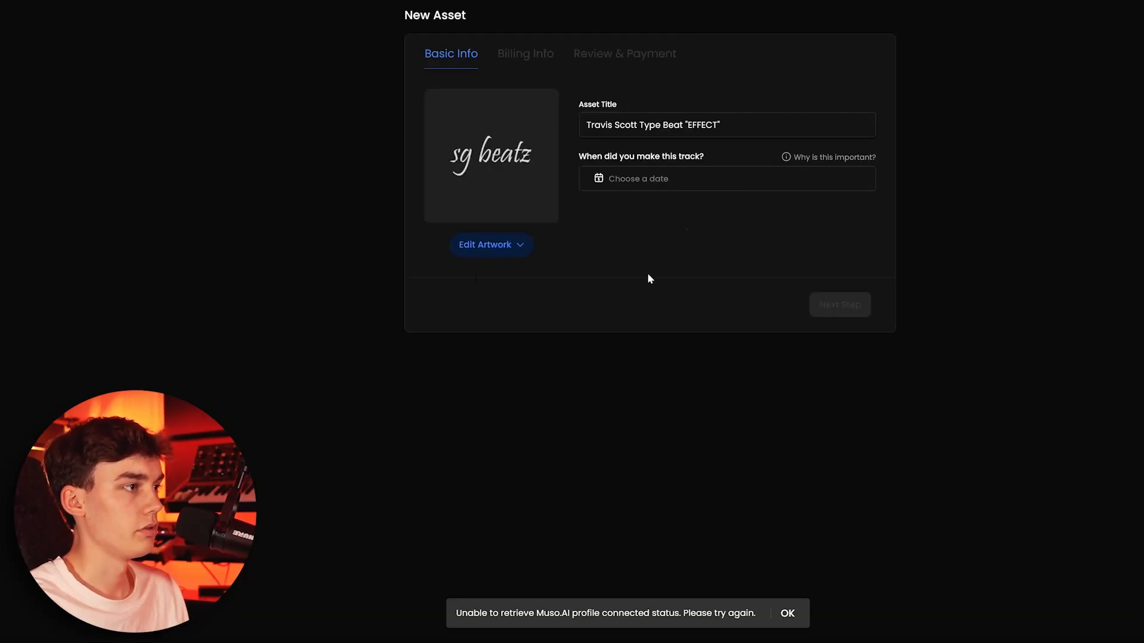
Set the asset's production date to Jul 10, 2025, and proceed with the saved billing info to the review and payment stage.
{"action": "left_click", "coordinate": [598, 177]}
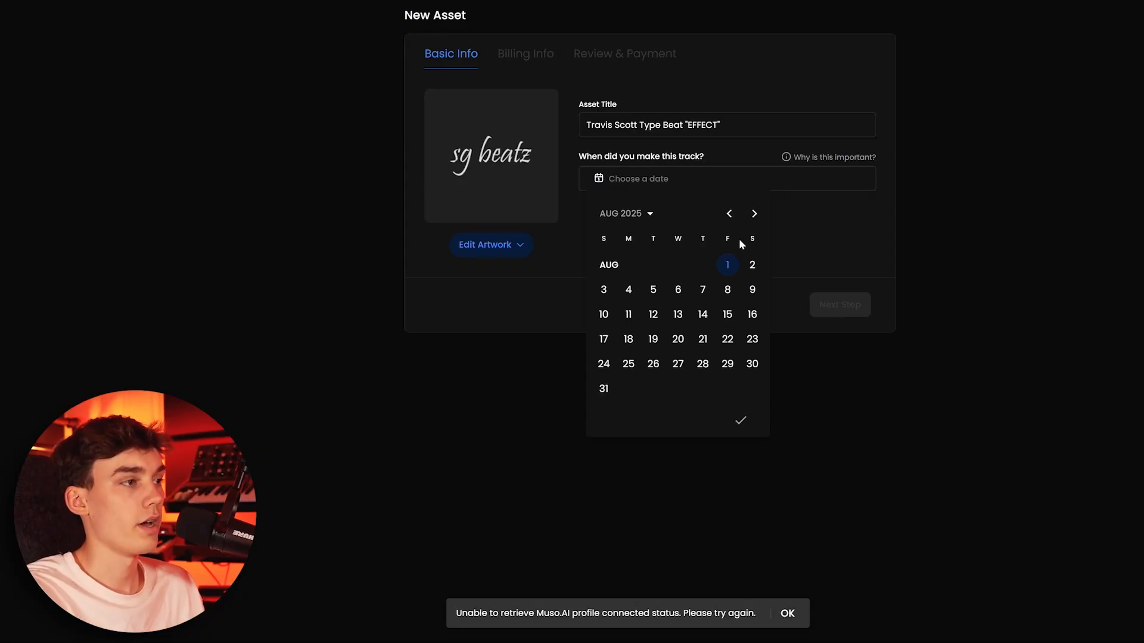
{"action": "left_click", "coordinate": [728, 214]}
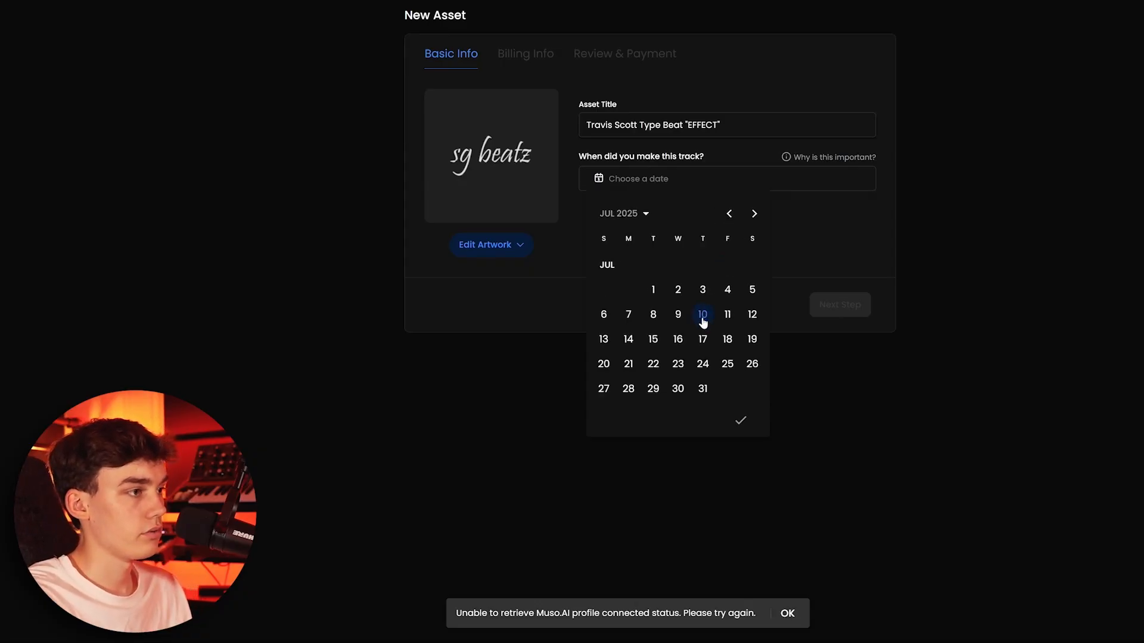
{"action": "left_click", "coordinate": [741, 421]}
{"action": "left_click", "coordinate": [842, 304]}
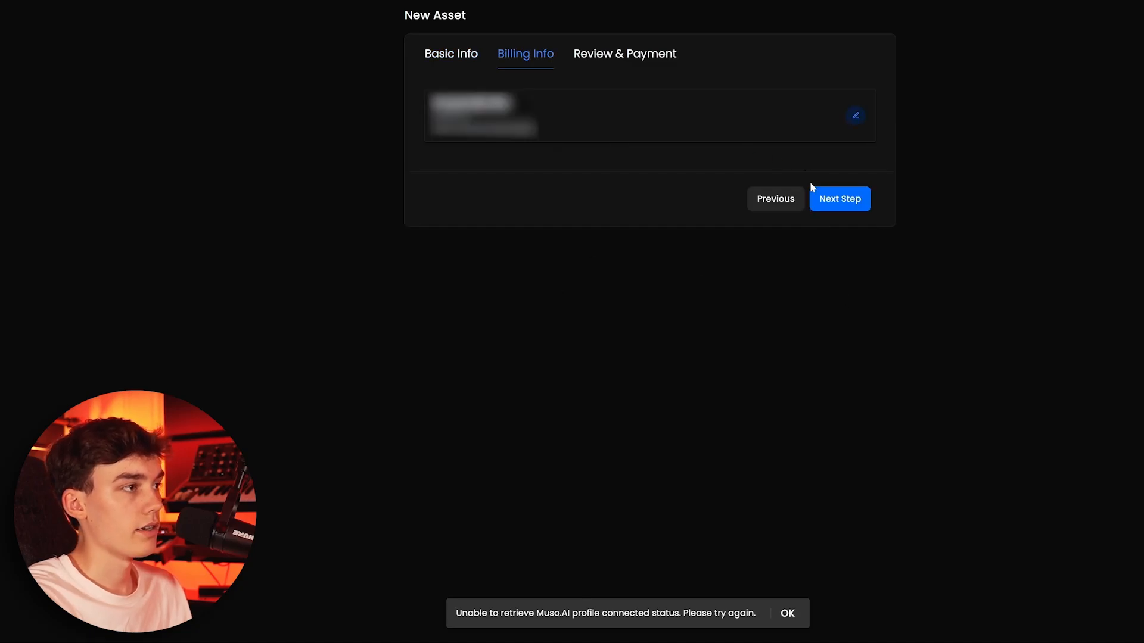
{"action": "left_click", "coordinate": [839, 201]}
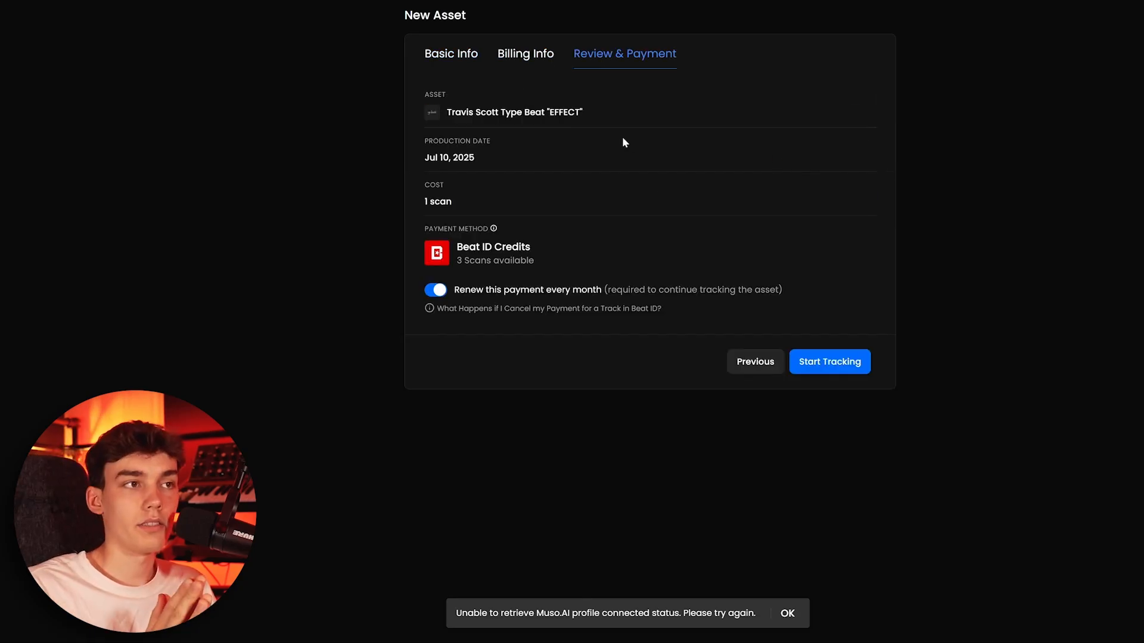